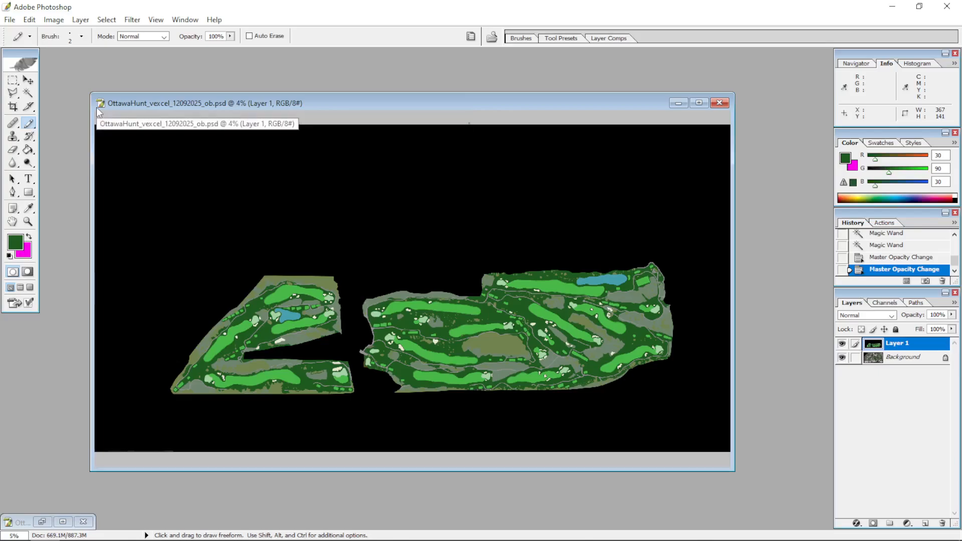
- Compare the aerial photo on the Background with the course map by hiding and reshowing Layer 1
{"action": "key", "text": "ctrl+minus"}
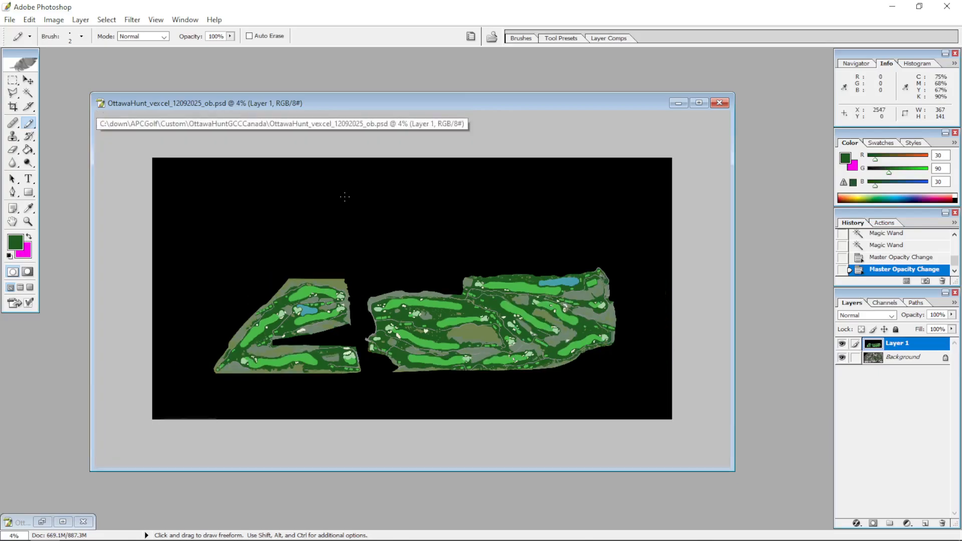
{"action": "left_click", "coordinate": [842, 344]}
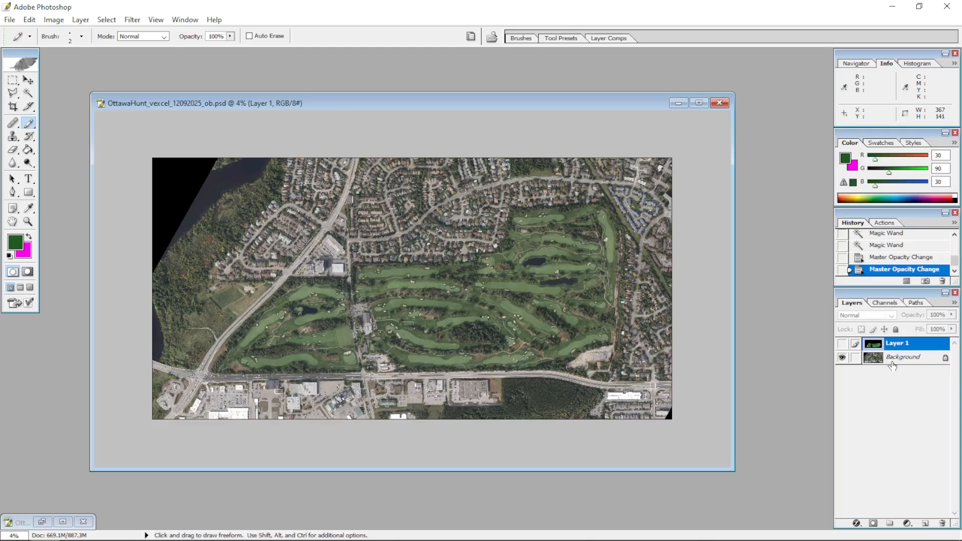
{"action": "left_click", "coordinate": [893, 357]}
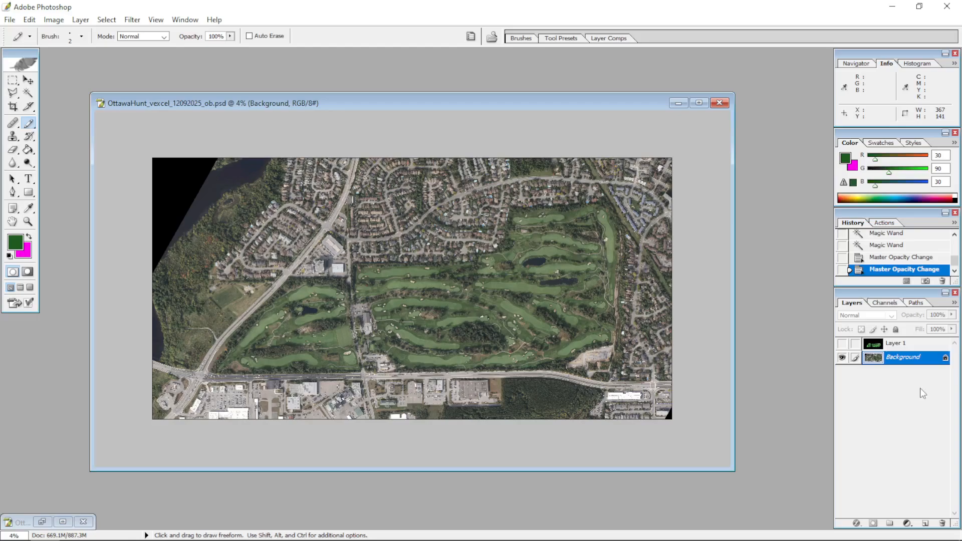
{"action": "left_click", "coordinate": [892, 347]}
{"action": "left_click", "coordinate": [842, 344]}
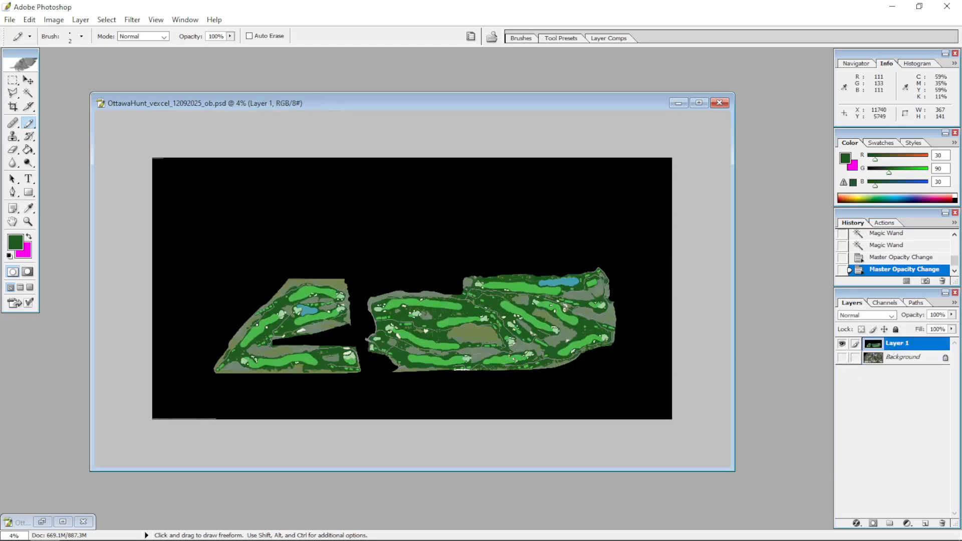
- Select the four sand bunkers around the small green on Layer 1 with the Magic Wand at tolerance 0
{"action": "left_click", "coordinate": [27, 93]}
{"action": "key", "text": "ctrl+plus"}
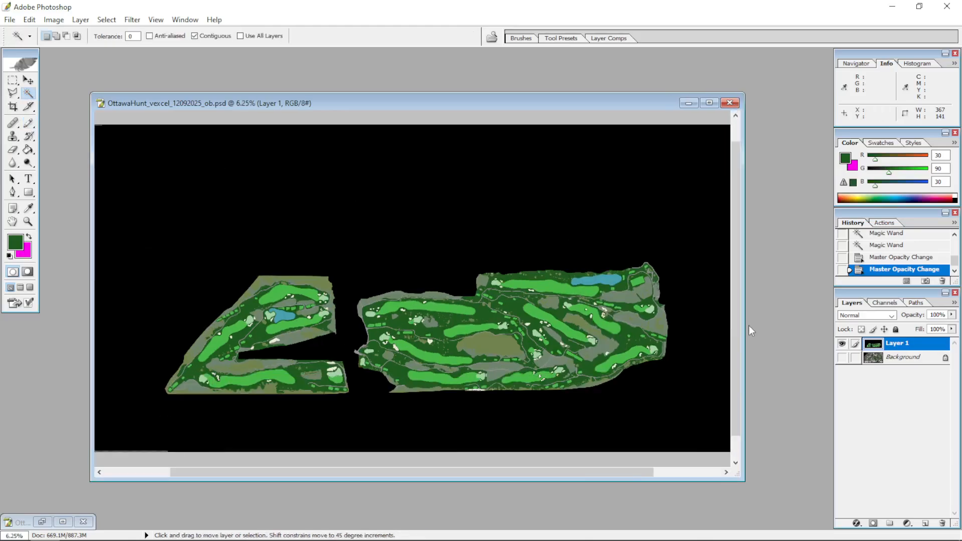
{"action": "key", "text": "ctrl+plus"}
{"action": "key", "text": "ctrl+plus"}
{"action": "key", "text": "ctrl+plus"}
{"action": "key", "text": "ctrl+plus"}
{"action": "key", "text": "ctrl+plus"}
{"action": "key", "text": "ctrl+plus"}
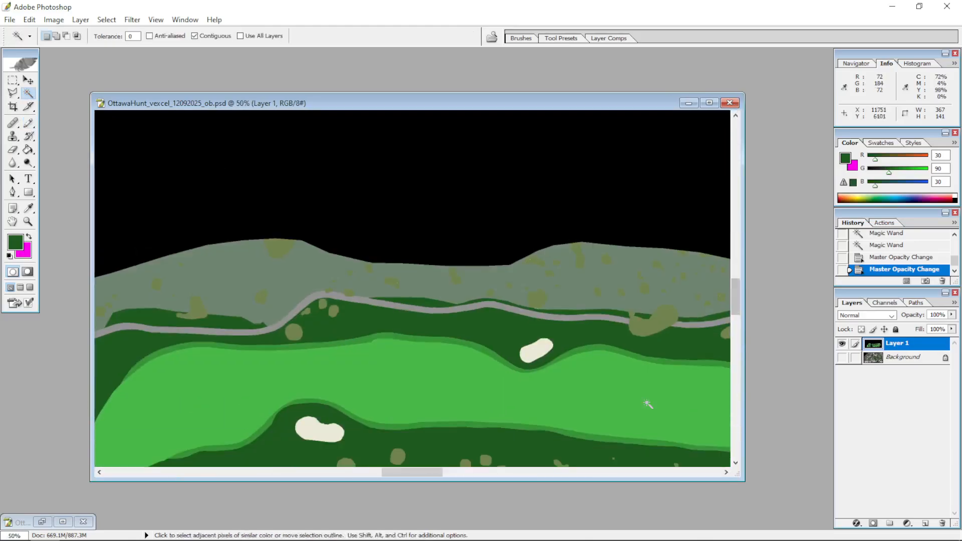
{"action": "scroll", "coordinate": [458, 354], "scroll_direction": "down", "scroll_amount": 8}
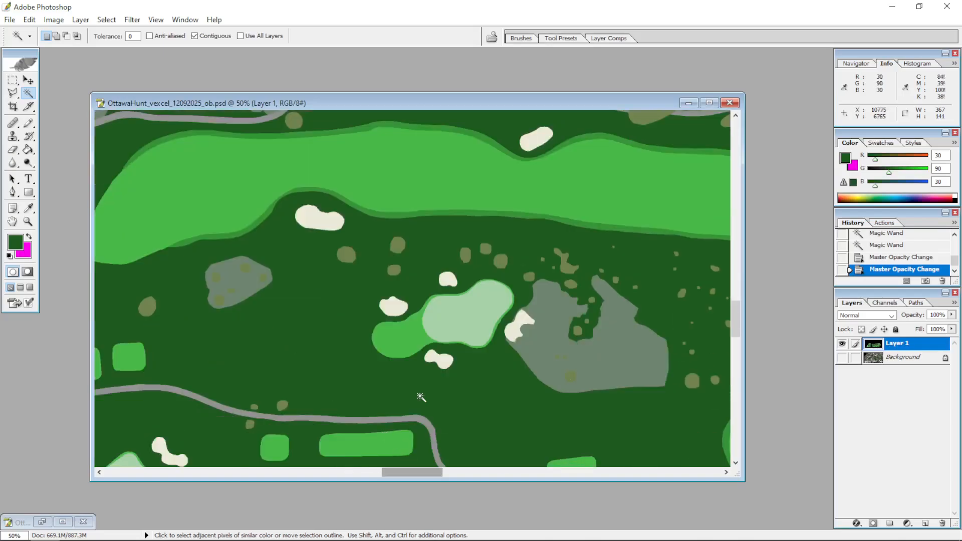
{"action": "scroll", "coordinate": [408, 321], "scroll_direction": "down", "scroll_amount": 1}
{"action": "key", "text": "ctrl+plus"}
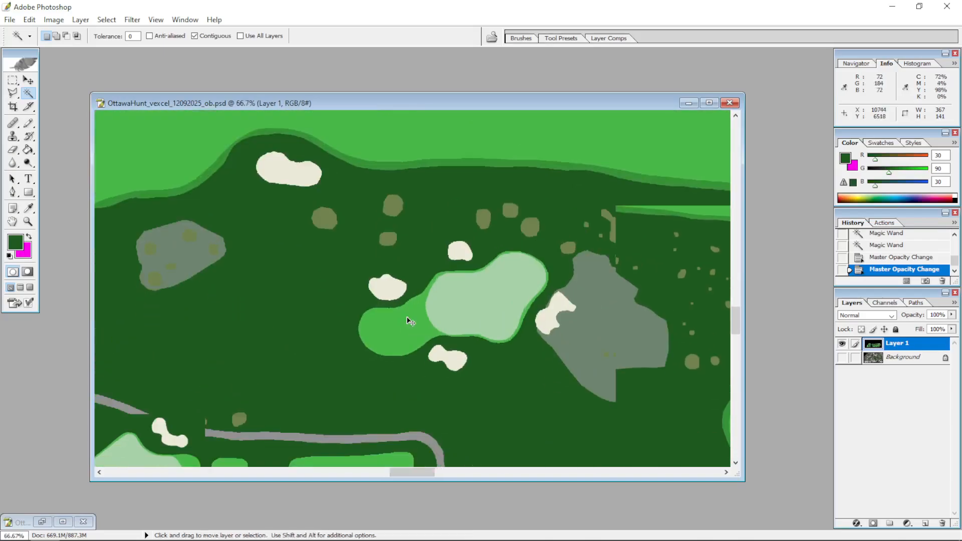
{"action": "key", "text": "ctrl+plus"}
{"action": "left_click", "coordinate": [381, 286]}
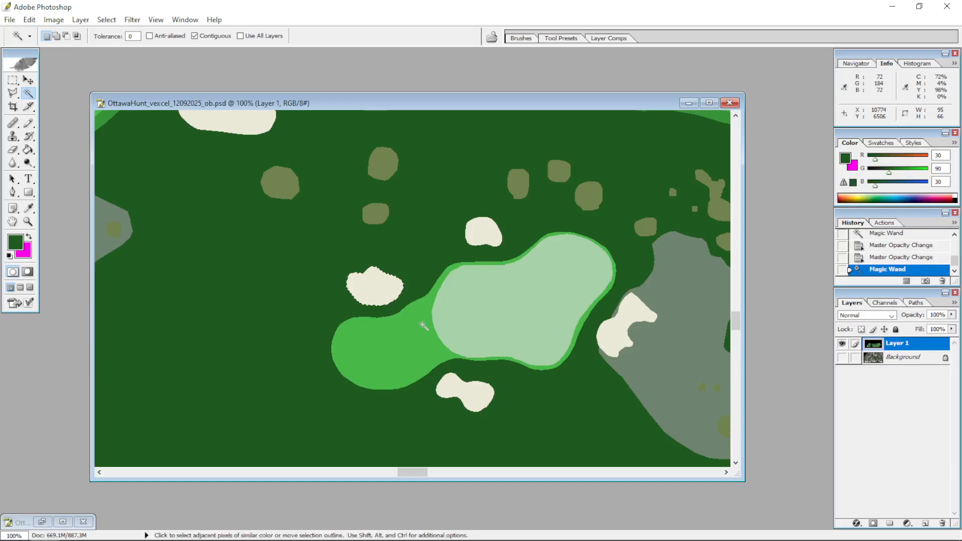
{"action": "left_click", "coordinate": [467, 387], "text": "shift"}
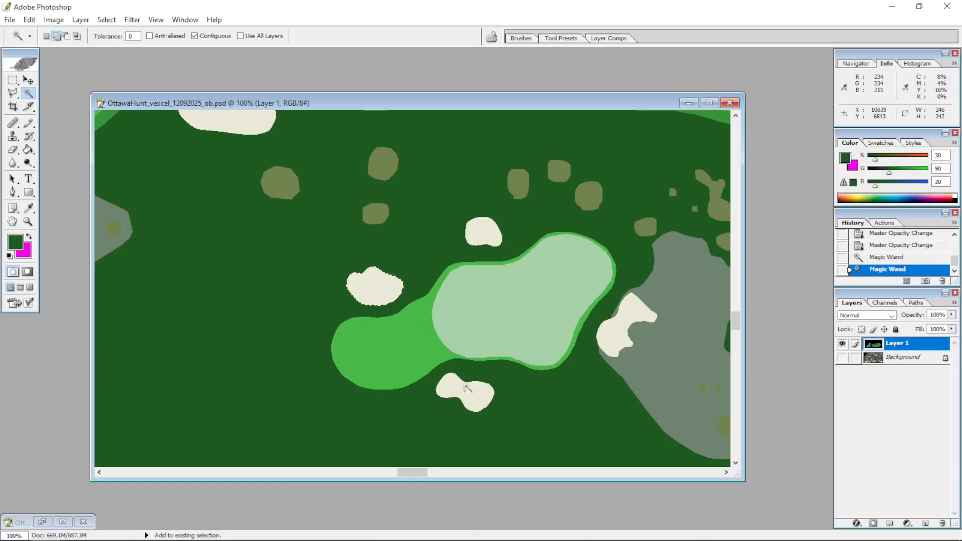
{"action": "left_click", "coordinate": [485, 234], "text": "shift"}
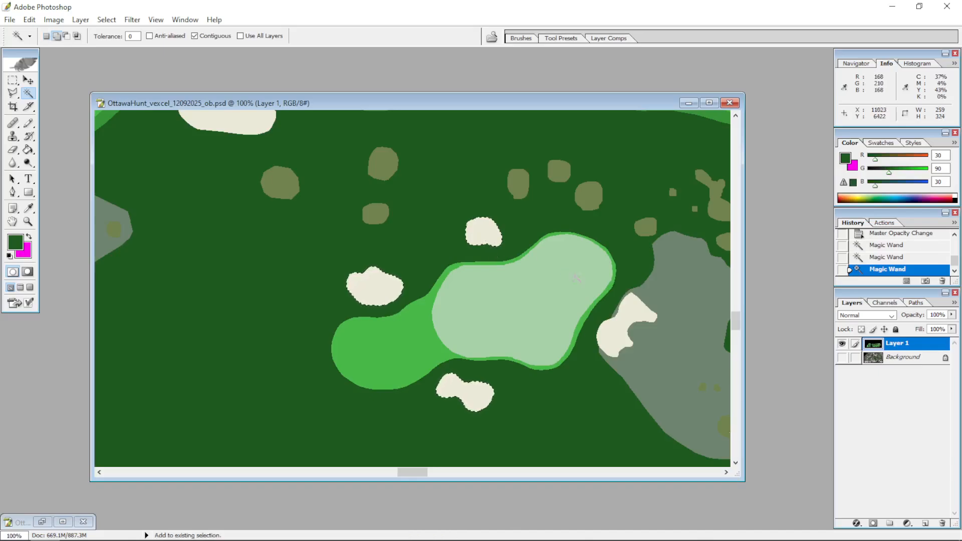
{"action": "left_click", "coordinate": [630, 314], "text": "shift"}
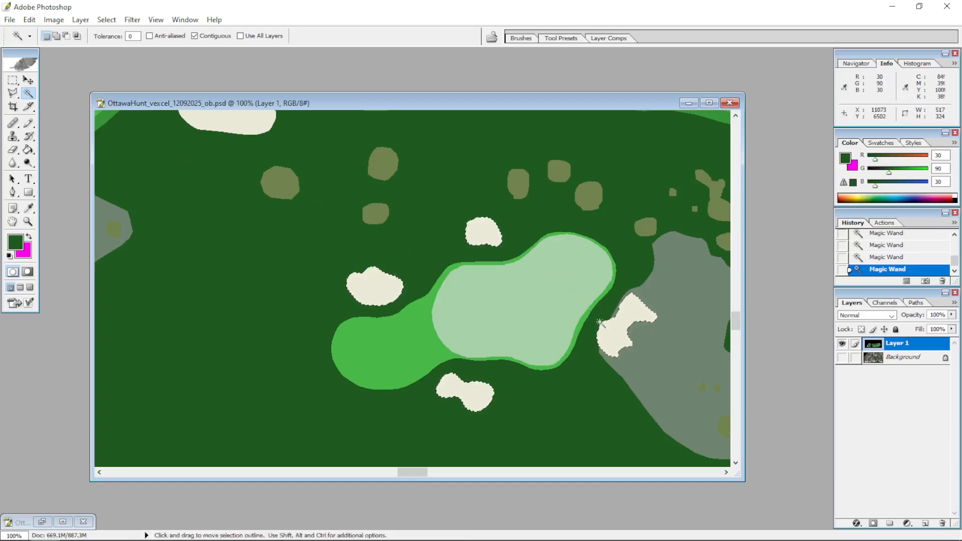
- Show the Background, hide Layer 1, and examine how closely the bunker selections follow the sand edges in the aerial photo
{"action": "left_click", "coordinate": [842, 358]}
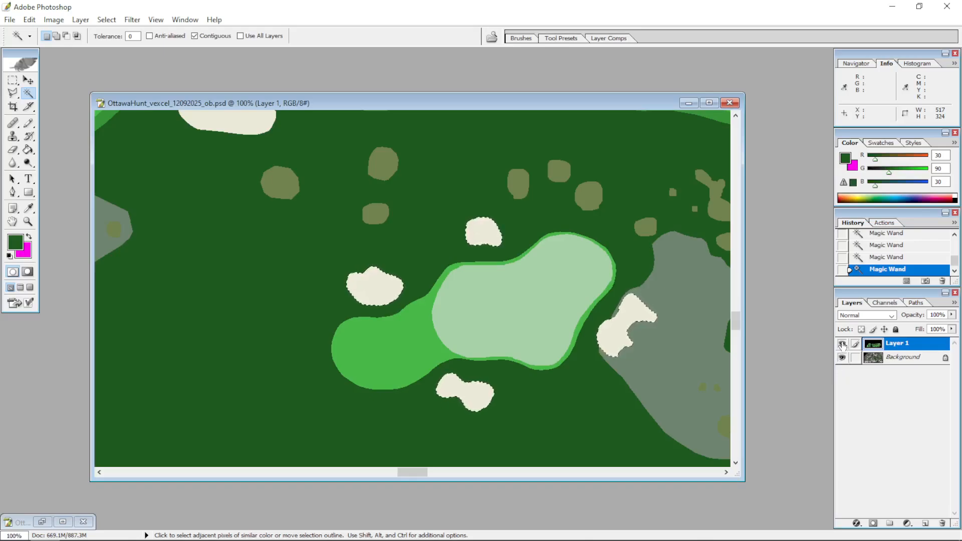
{"action": "left_click", "coordinate": [842, 345]}
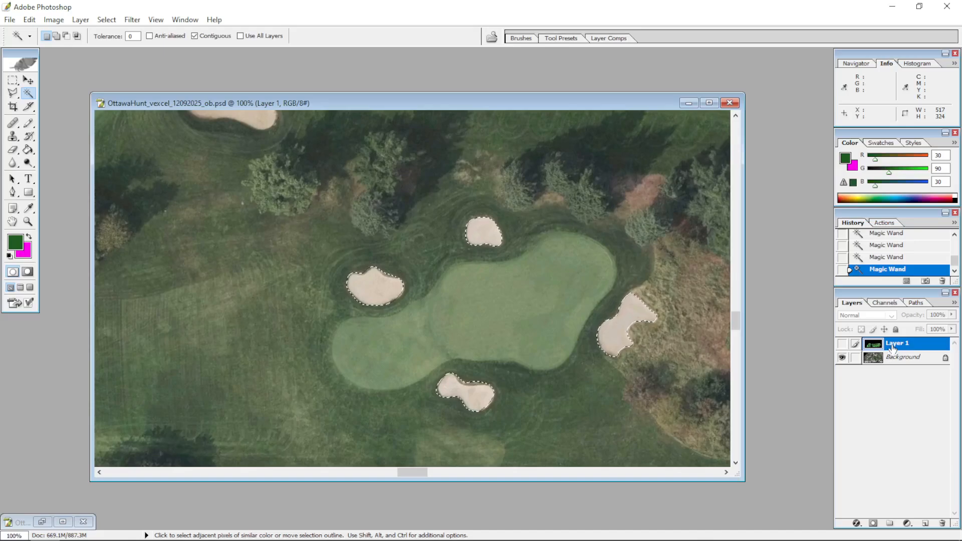
{"action": "key", "text": "ctrl+plus"}
{"action": "key", "text": "ctrl+plus"}
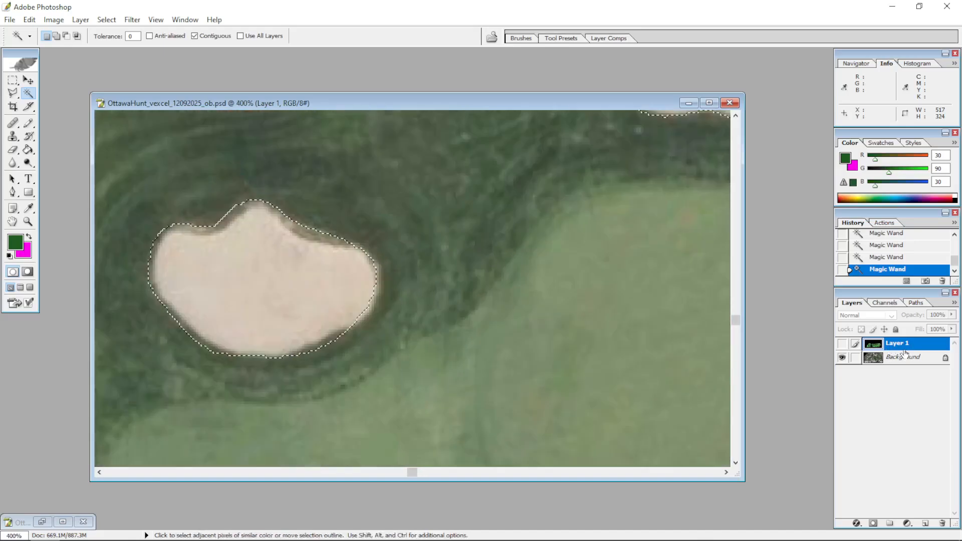
{"action": "scroll", "coordinate": [507, 249], "scroll_direction": "up", "scroll_amount": 3}
{"action": "scroll", "coordinate": [506, 247], "scroll_direction": "up", "scroll_amount": 1}
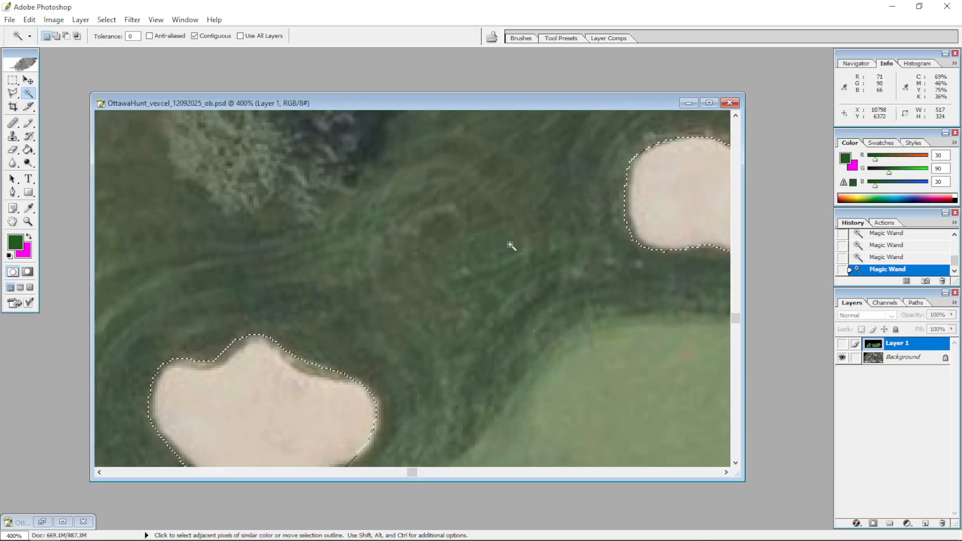
{"action": "scroll", "coordinate": [468, 271], "scroll_direction": "down", "scroll_amount": 2}
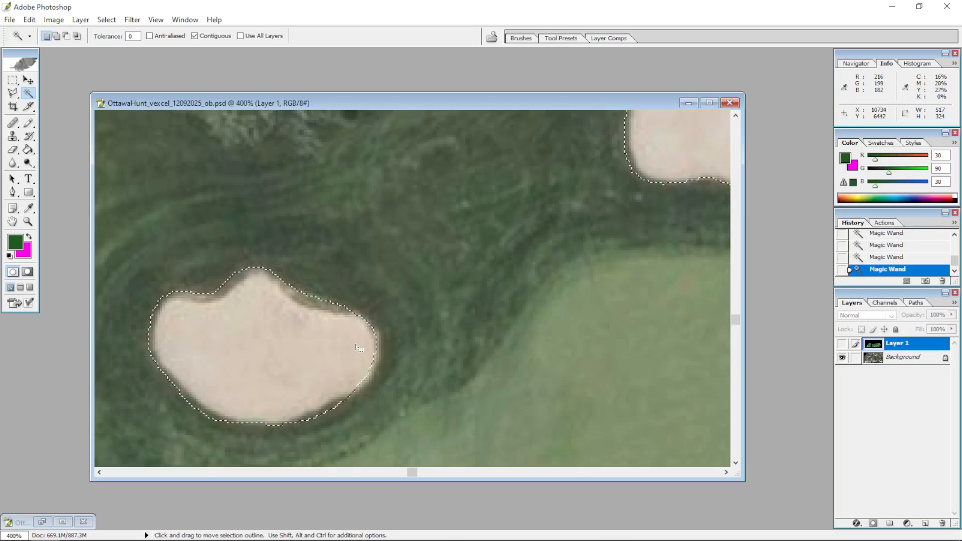
{"action": "key", "text": "ctrl+minus"}
{"action": "key", "text": "ctrl+minus"}
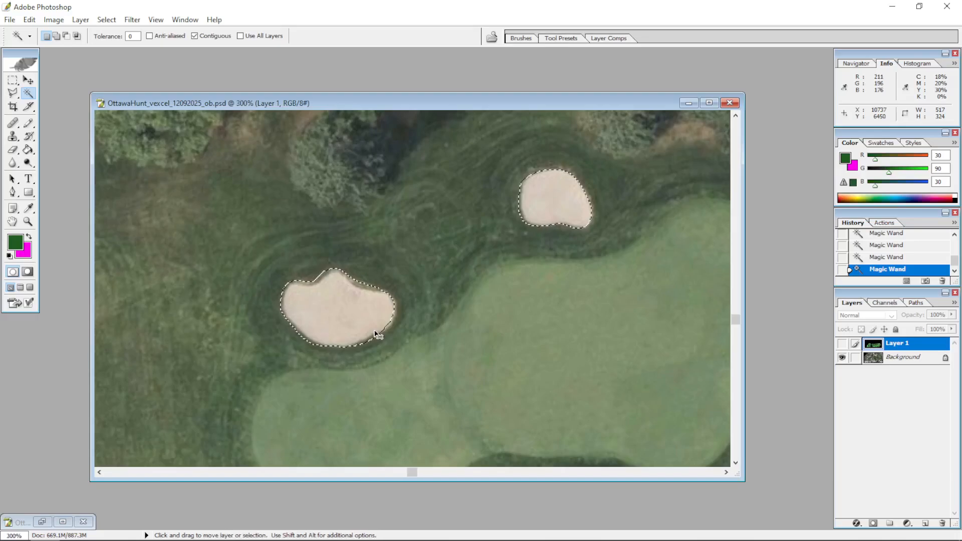
{"action": "key", "text": "ctrl+plus"}
{"action": "key", "text": "ctrl+plus"}
{"action": "key", "text": "ctrl+plus"}
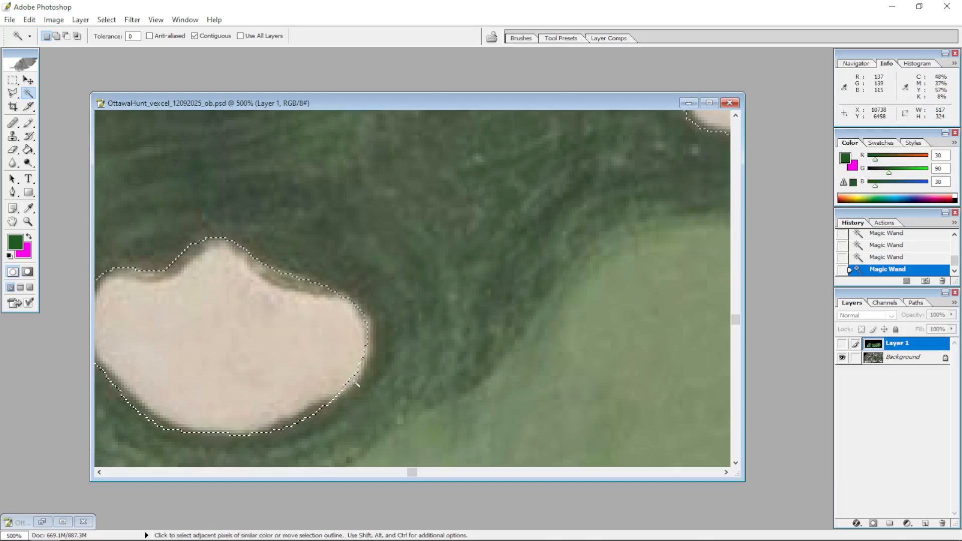
{"action": "left_click_drag", "start_coordinate": [414, 472], "coordinate": [425, 475]}
{"action": "scroll", "coordinate": [407, 372], "scroll_direction": "down", "scroll_amount": 6}
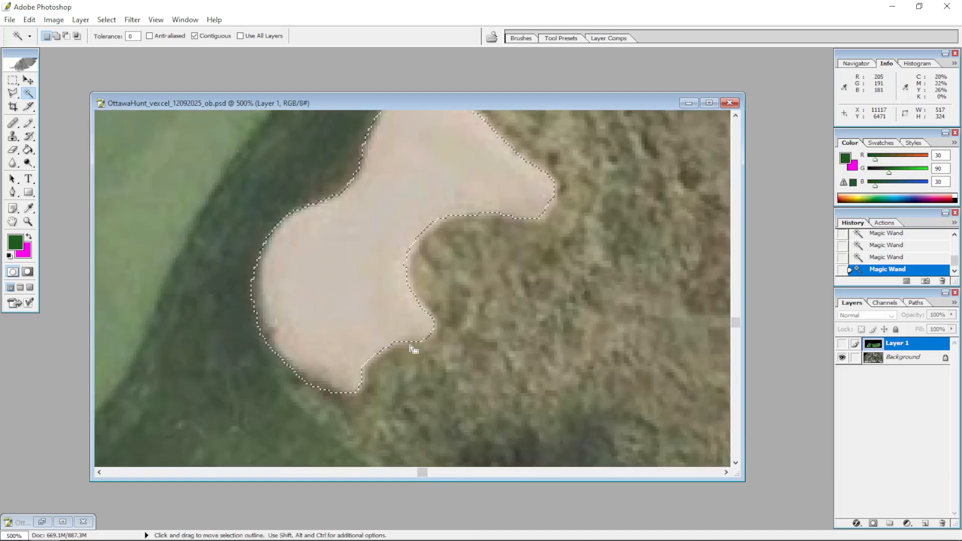
- Show Layer 1 again and clear the bunker selection
{"action": "key", "text": "ctrl+minus"}
{"action": "key", "text": "ctrl+minus"}
{"action": "key", "text": "ctrl+minus"}
{"action": "key", "text": "ctrl+minus"}
{"action": "key", "text": "ctrl+minus"}
{"action": "key", "text": "ctrl+minus"}
{"action": "key", "text": "ctrl+minus"}
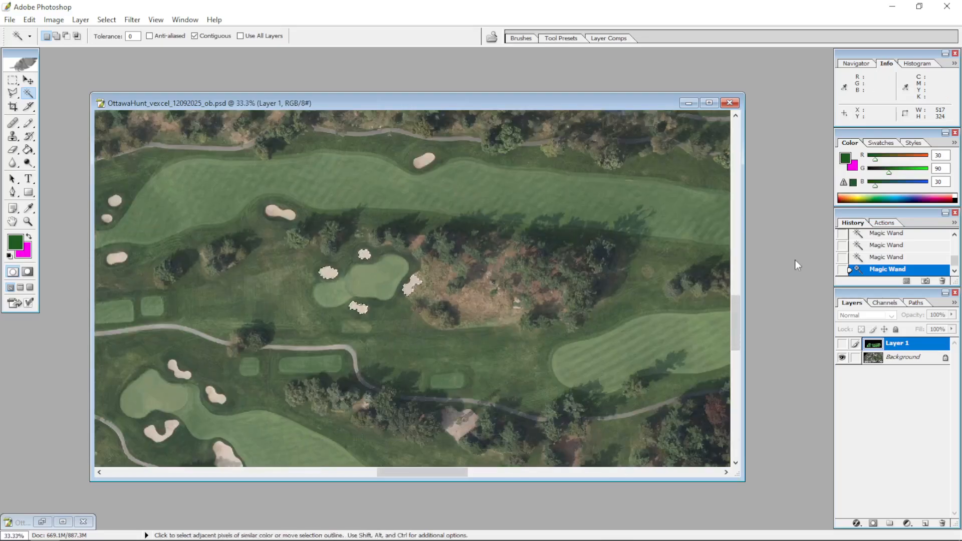
{"action": "left_click", "coordinate": [842, 344]}
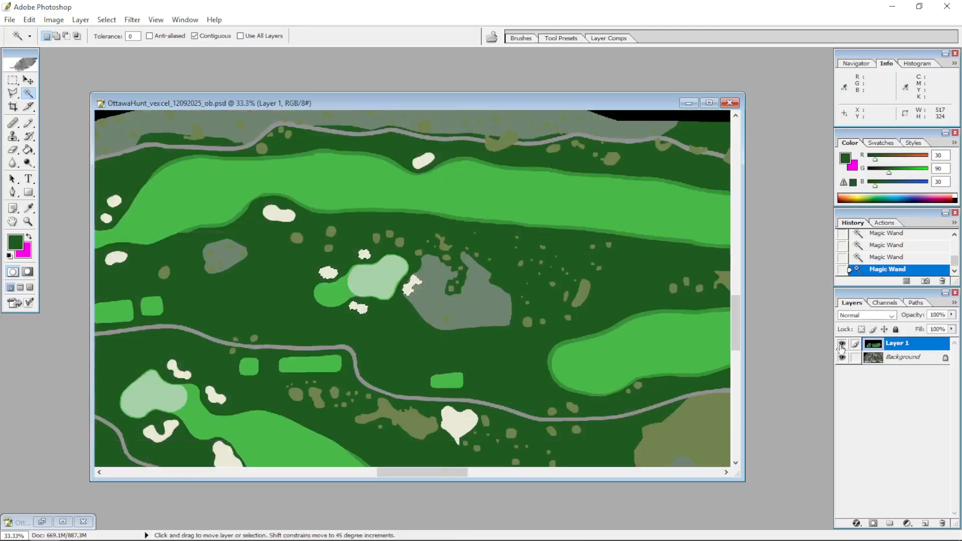
{"action": "key", "text": "ctrl+d"}
{"action": "key", "text": "ctrl+minus"}
{"action": "key", "text": "ctrl+minus"}
{"action": "key", "text": "ctrl+minus"}
{"action": "key", "text": "ctrl+minus"}
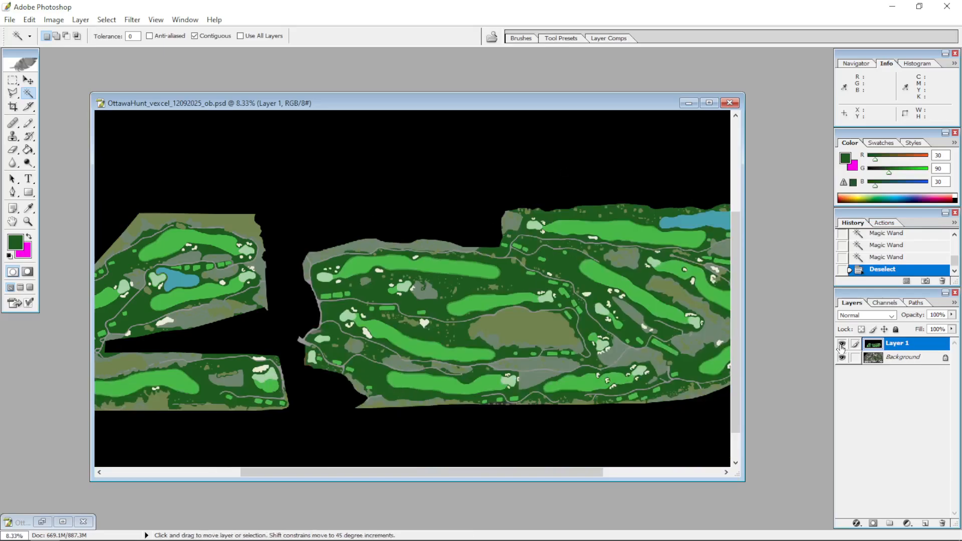
{"action": "key", "text": "ctrl+minus"}
{"action": "key", "text": "ctrl+minus"}
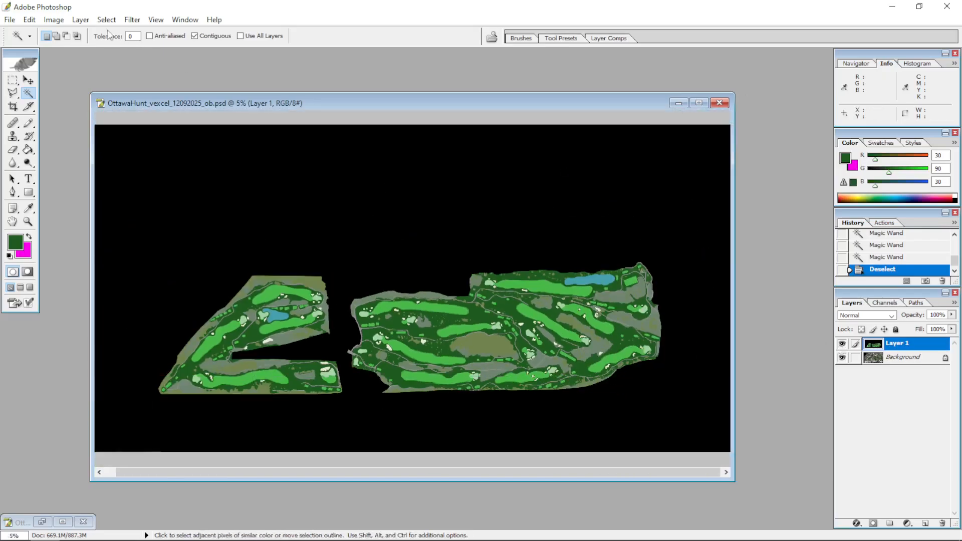
- Examine the image interpolation choices in the General preferences, then cancel the dialog
{"action": "left_click", "coordinate": [28, 20]}
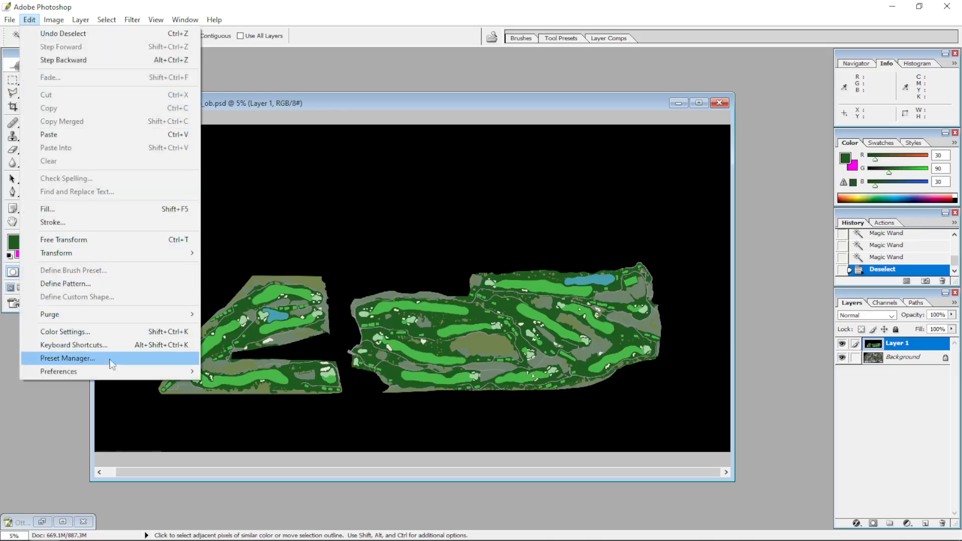
{"action": "mouse_move", "coordinate": [115, 366]}
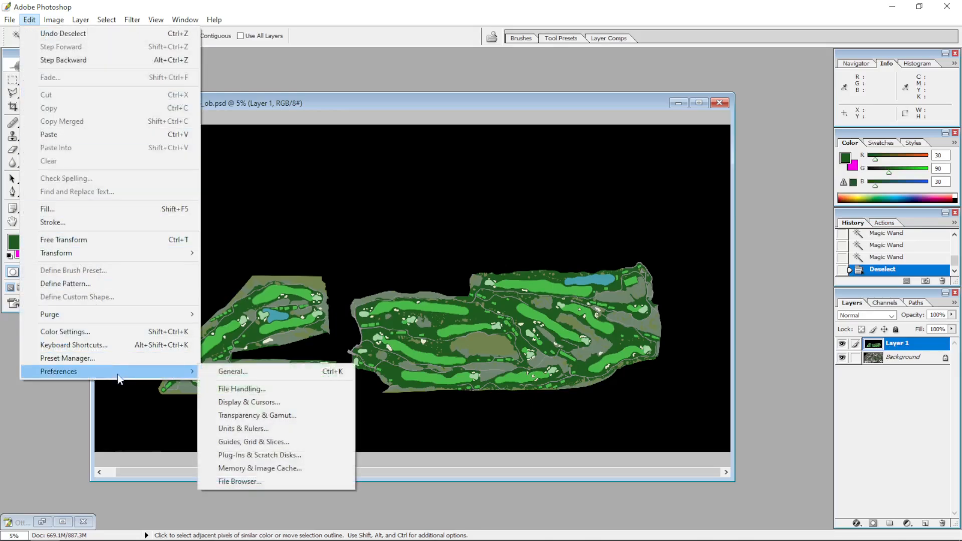
{"action": "left_click", "coordinate": [219, 375]}
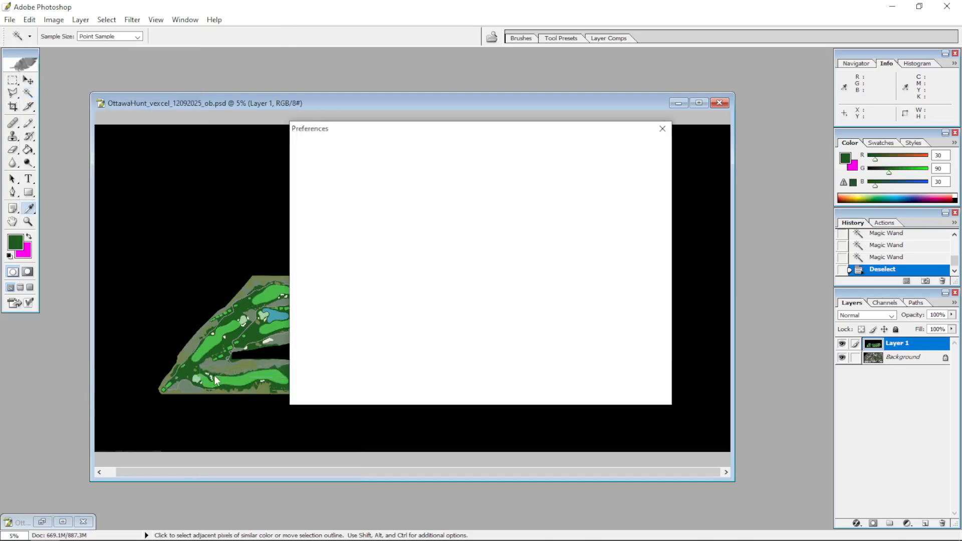
{"action": "left_click", "coordinate": [340, 152]}
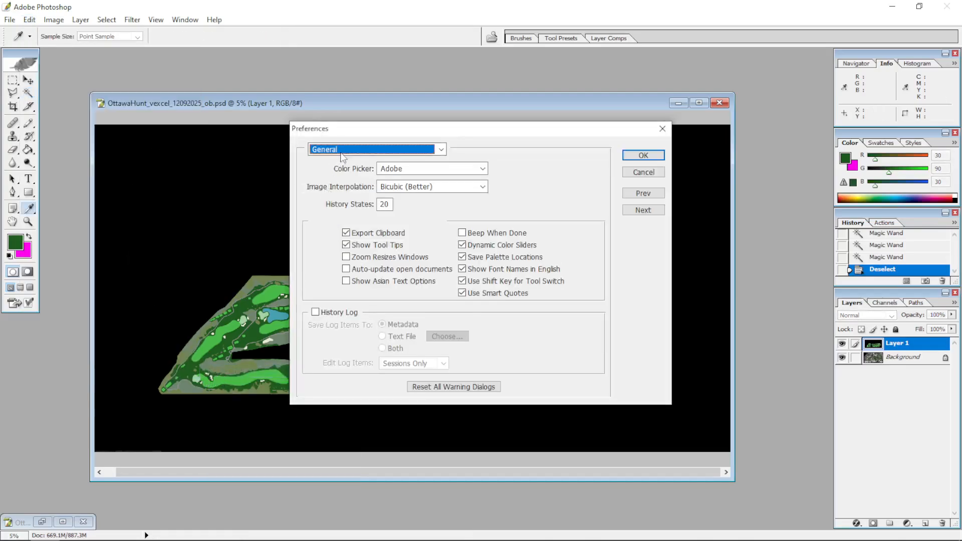
{"action": "left_click", "coordinate": [520, 133]}
{"action": "left_click", "coordinate": [403, 167]}
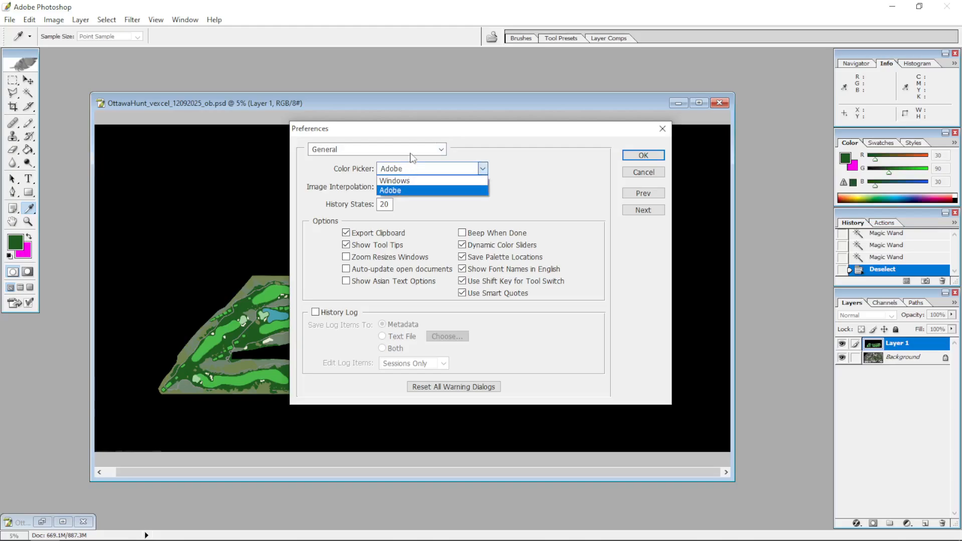
{"action": "left_click", "coordinate": [499, 145]}
{"action": "left_click", "coordinate": [390, 187]}
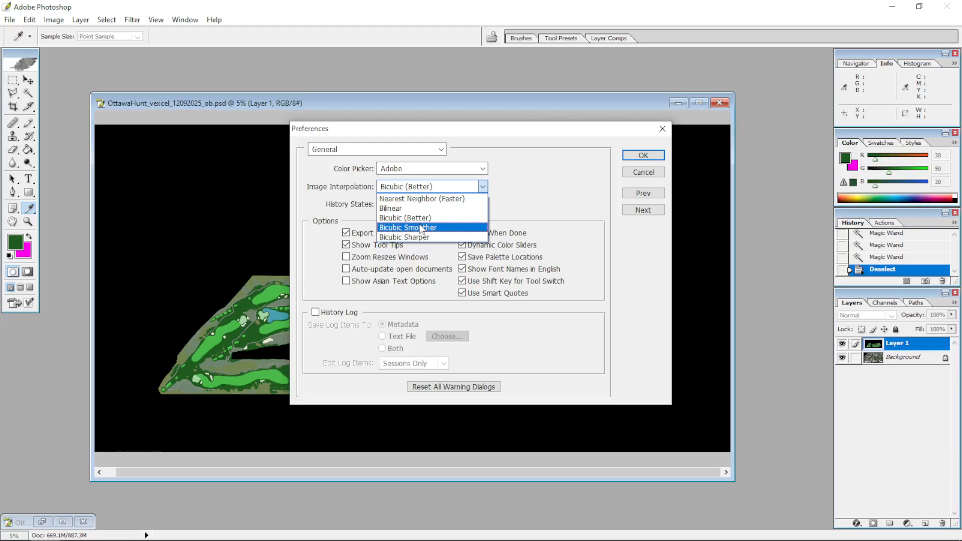
{"action": "left_click", "coordinate": [643, 173]}
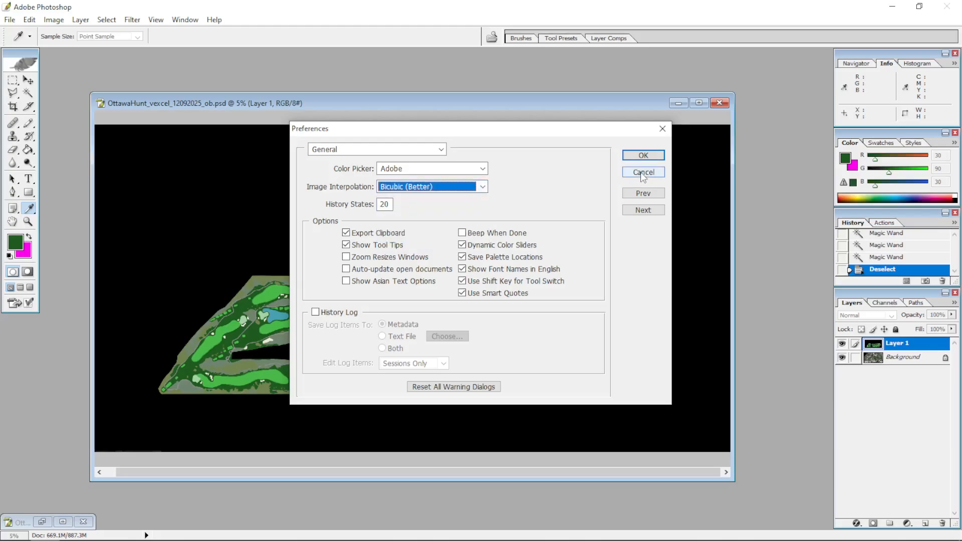
{"action": "left_click", "coordinate": [643, 173]}
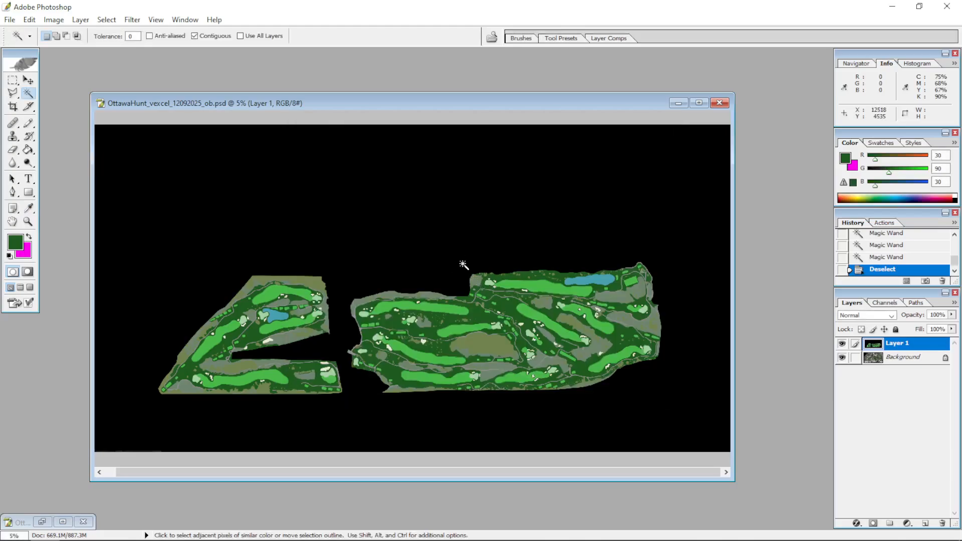
- Set the image interpolation in the General preferences to Nearest Neighbor (Faster)
{"action": "left_click", "coordinate": [29, 19]}
{"action": "mouse_move", "coordinate": [105, 372]}
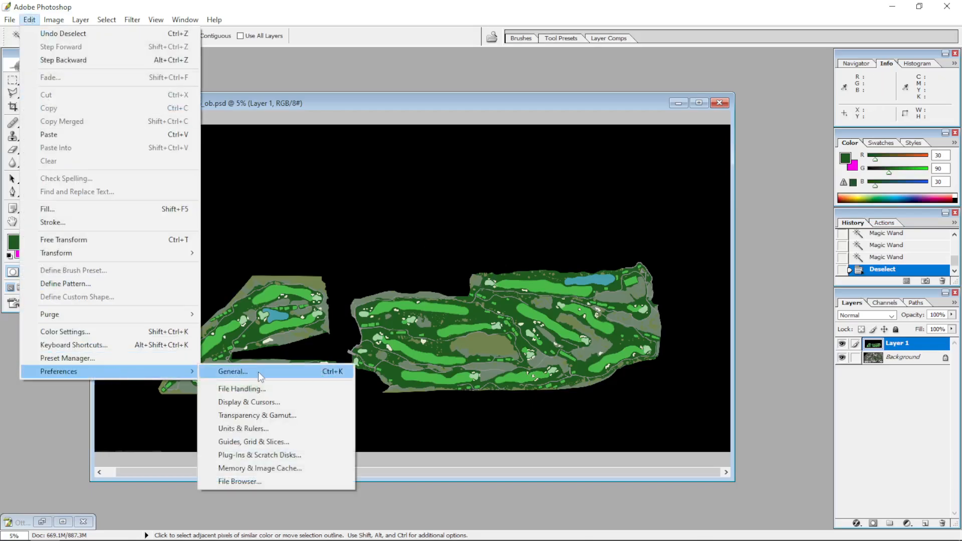
{"action": "left_click", "coordinate": [258, 372]}
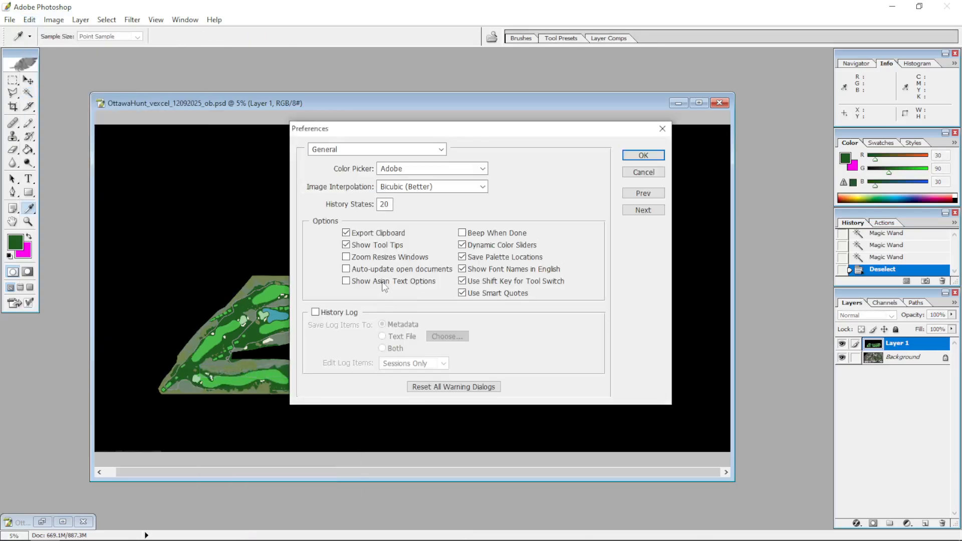
{"action": "left_click", "coordinate": [407, 187]}
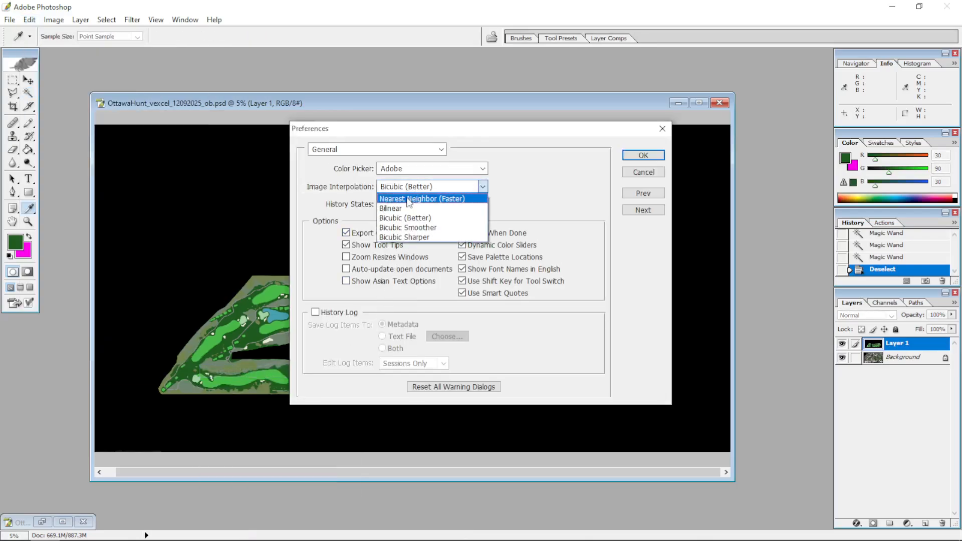
{"action": "left_click", "coordinate": [410, 200]}
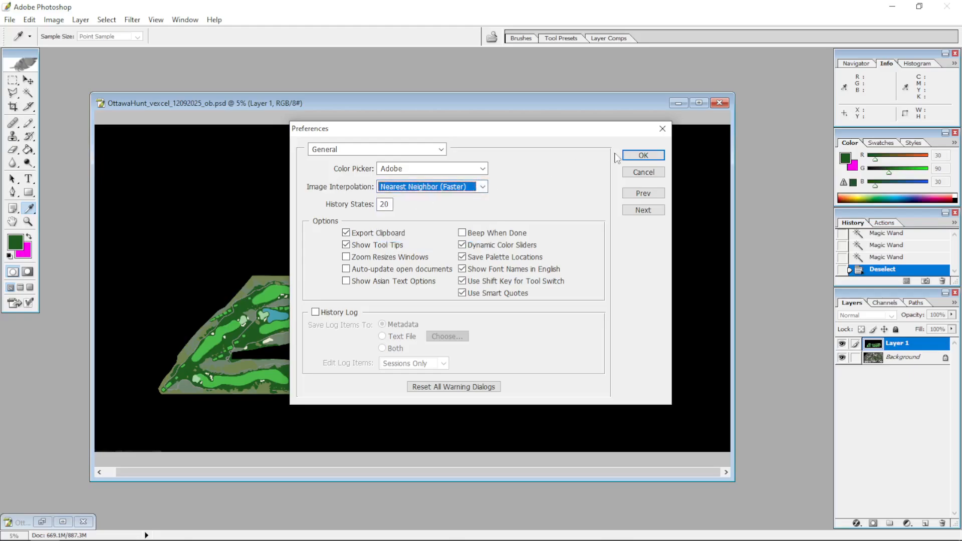
{"action": "left_click", "coordinate": [630, 155]}
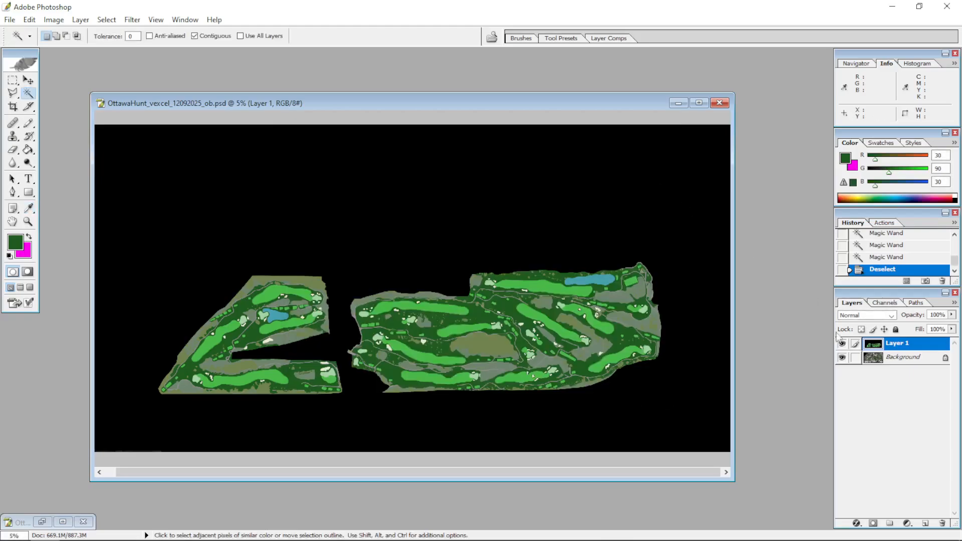
- Hide the Background and copy a rectangular area of Layer 1, about 8079 by 5255 pixels, around the central holes down to the canvas's lower edge
{"action": "left_click", "coordinate": [842, 358]}
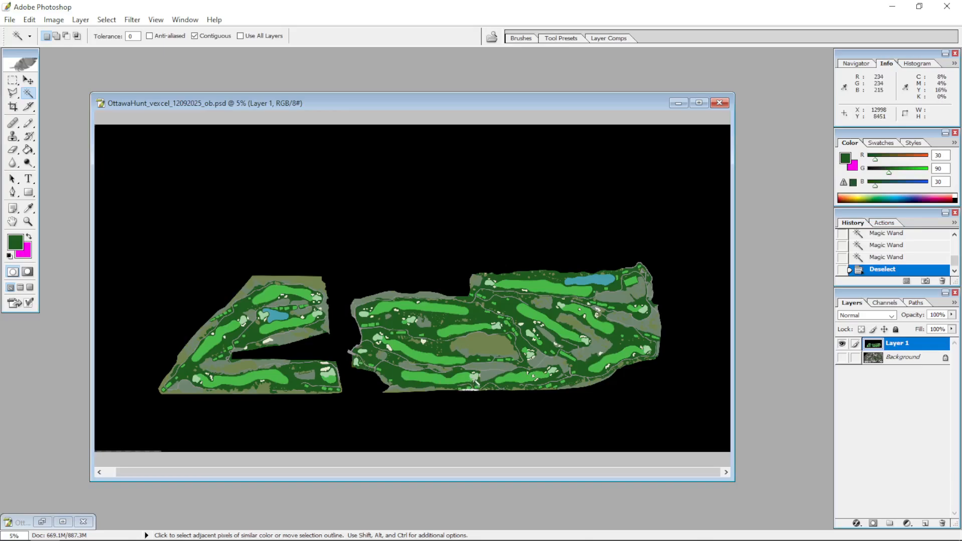
{"action": "left_click", "coordinate": [13, 80]}
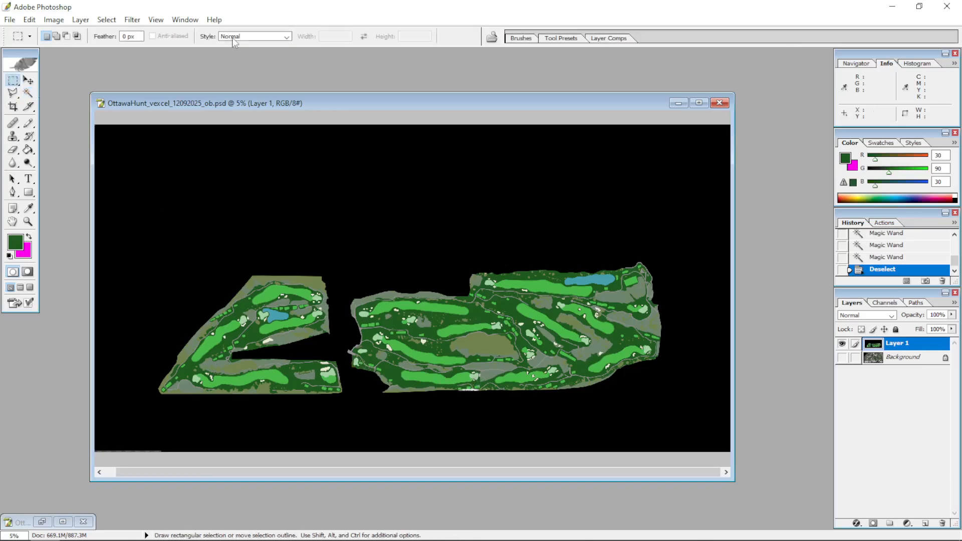
{"action": "left_click", "coordinate": [232, 37]}
{"action": "left_click", "coordinate": [233, 42]}
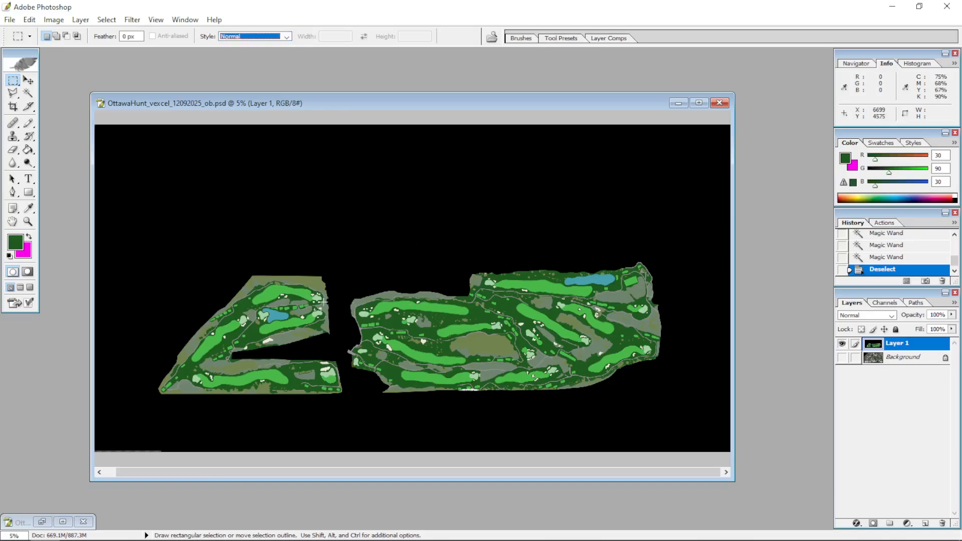
{"action": "left_click_drag", "start_coordinate": [537, 294], "coordinate": [301, 453]}
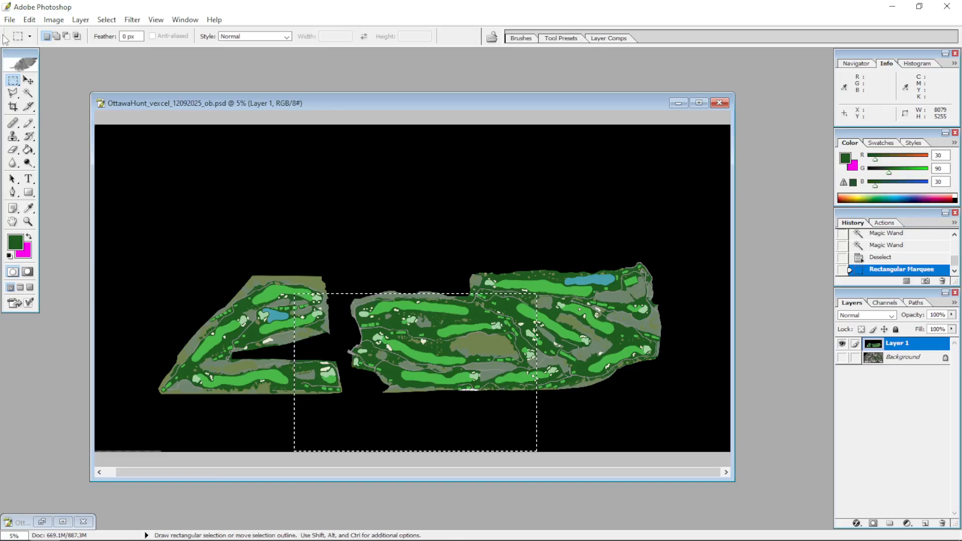
- Create a new transparent RGB document of 9000 by 9000 pixels at 72 pixels/inch and paste the copied map area into it
{"action": "left_click", "coordinate": [9, 20]}
{"action": "left_click", "coordinate": [26, 34]}
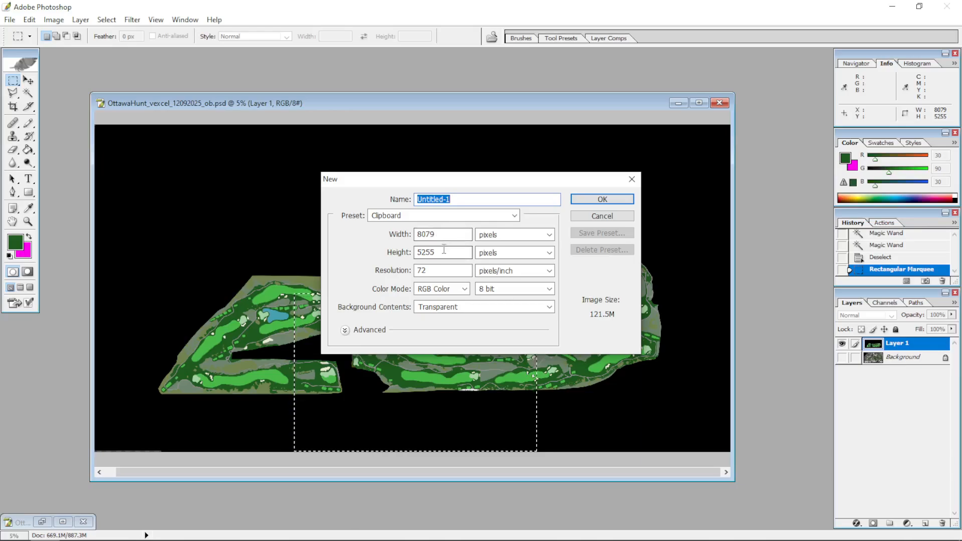
{"action": "left_click_drag", "start_coordinate": [440, 233], "coordinate": [403, 231]}
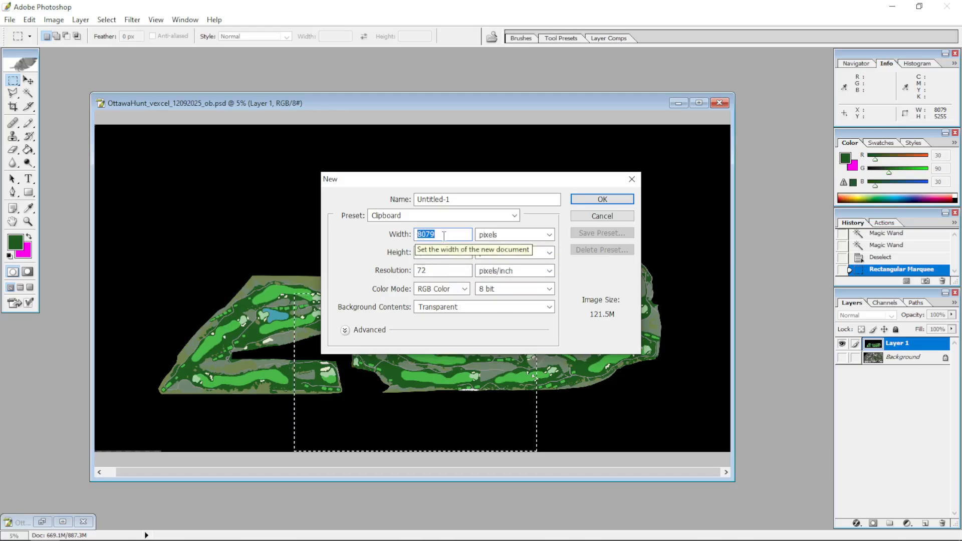
{"action": "type", "text": "900"}
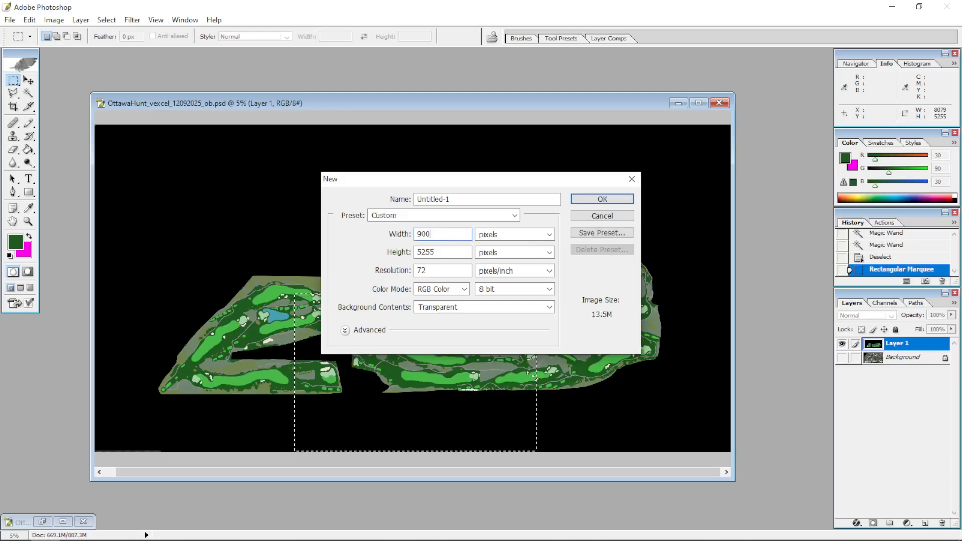
{"action": "type", "text": "0"}
{"action": "key", "text": "Tab"}
{"action": "key", "text": "Tab"}
{"action": "type", "text": "9"}
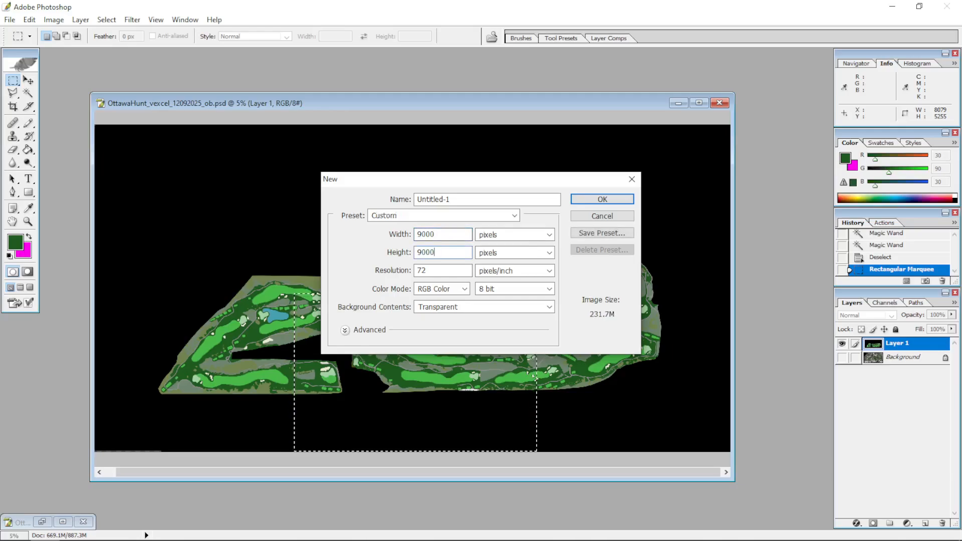
{"action": "key", "text": "Return"}
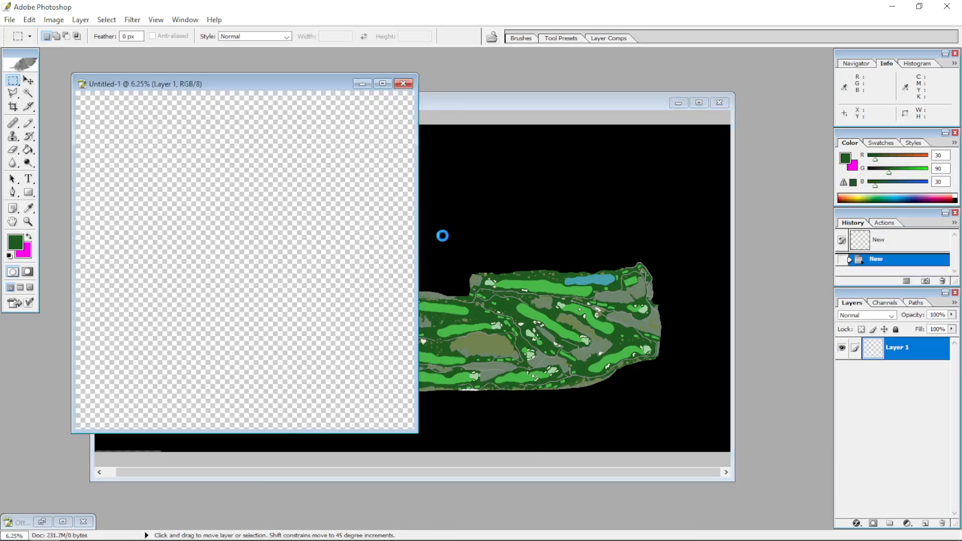
{"action": "key", "text": "ctrl+v"}
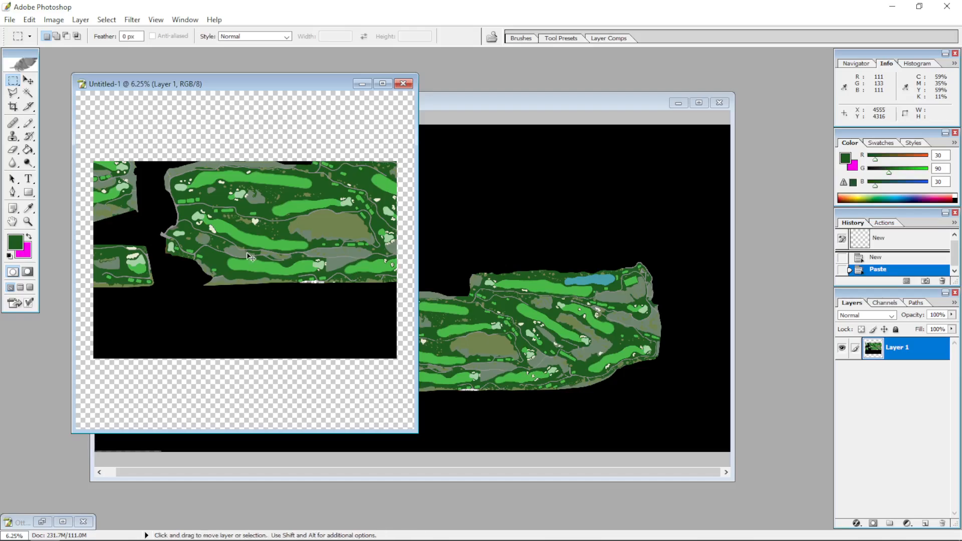
- Rotate the pasted map layer by 2 degrees with Free Transform
{"action": "key", "text": "ctrl+t"}
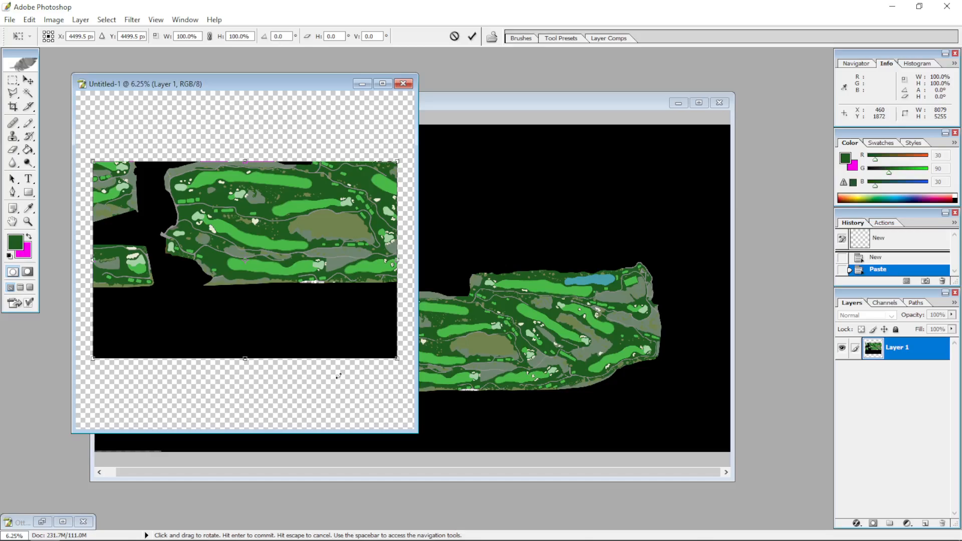
{"action": "left_click_drag", "start_coordinate": [339, 376], "coordinate": [334, 380]}
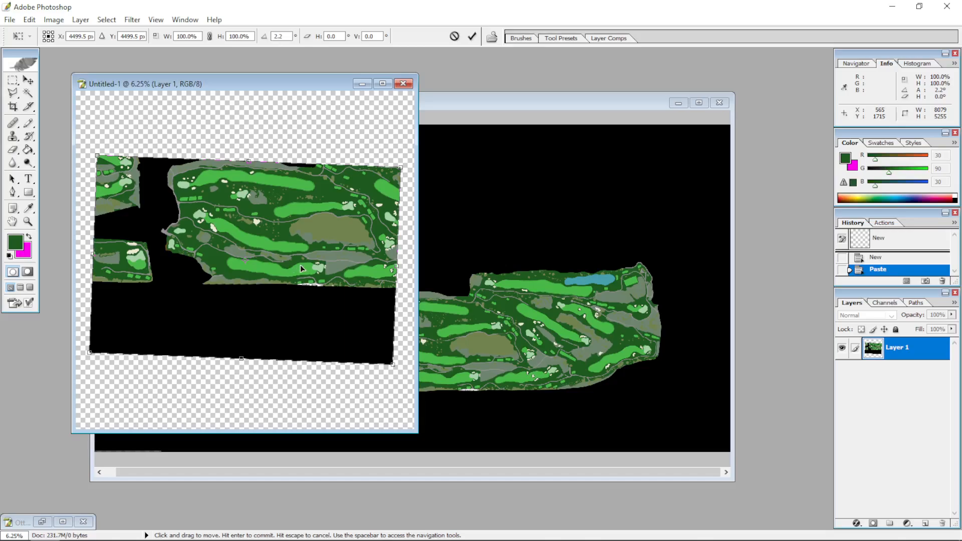
{"action": "left_click", "coordinate": [286, 36]}
{"action": "type", "text": "2"}
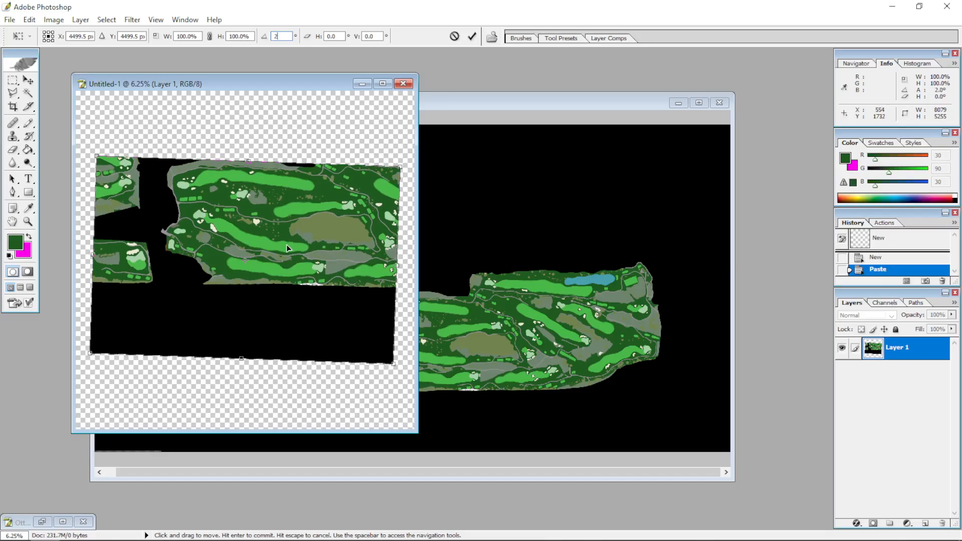
{"action": "left_click", "coordinate": [474, 40]}
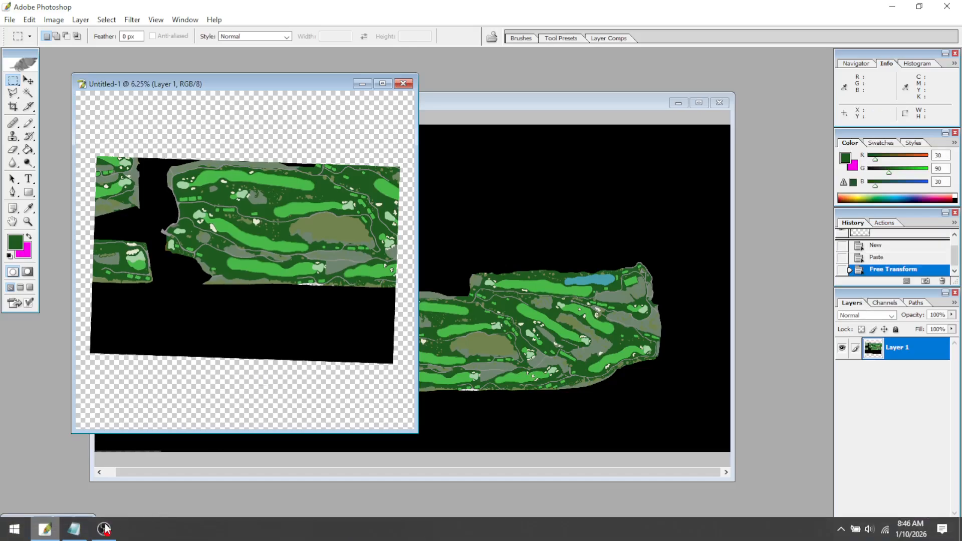
- Switch to Notepad, record 2 as hole 1's rotation in OttawaHuntHoleRotation.txt, save the file and minimize it
{"action": "left_click", "coordinate": [104, 531]}
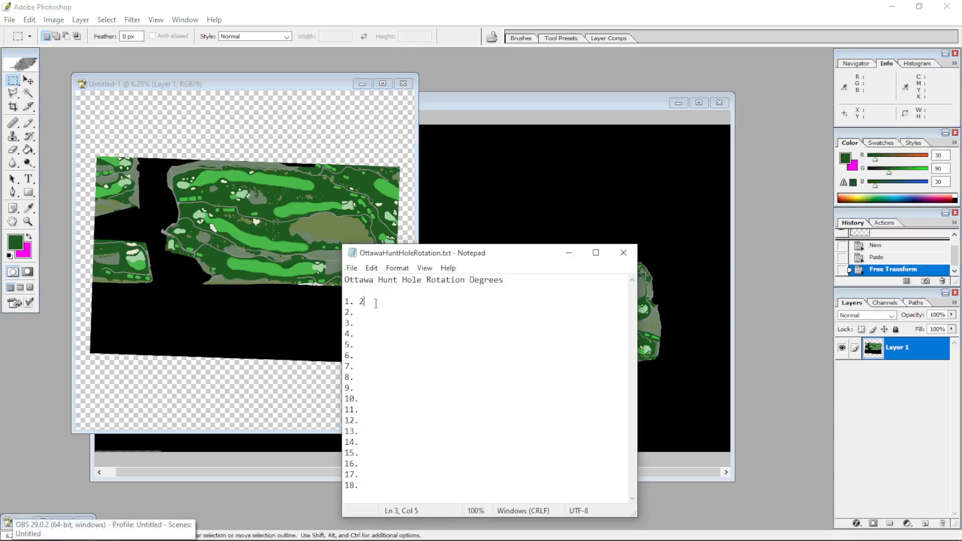
{"action": "left_click_drag", "start_coordinate": [367, 301], "coordinate": [359, 301]}
{"action": "key", "text": "BackSpace"}
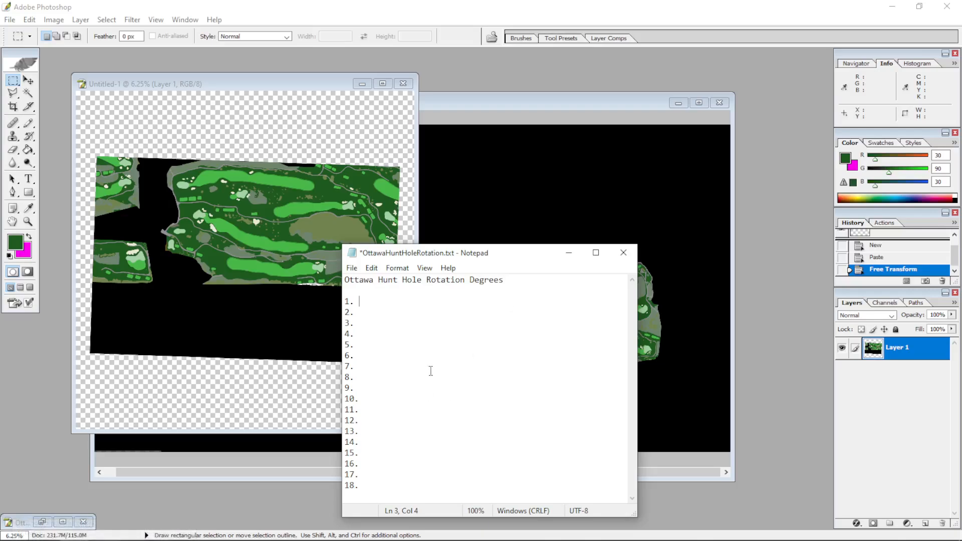
{"action": "type", "text": "2"}
{"action": "key", "text": "ctrl+s"}
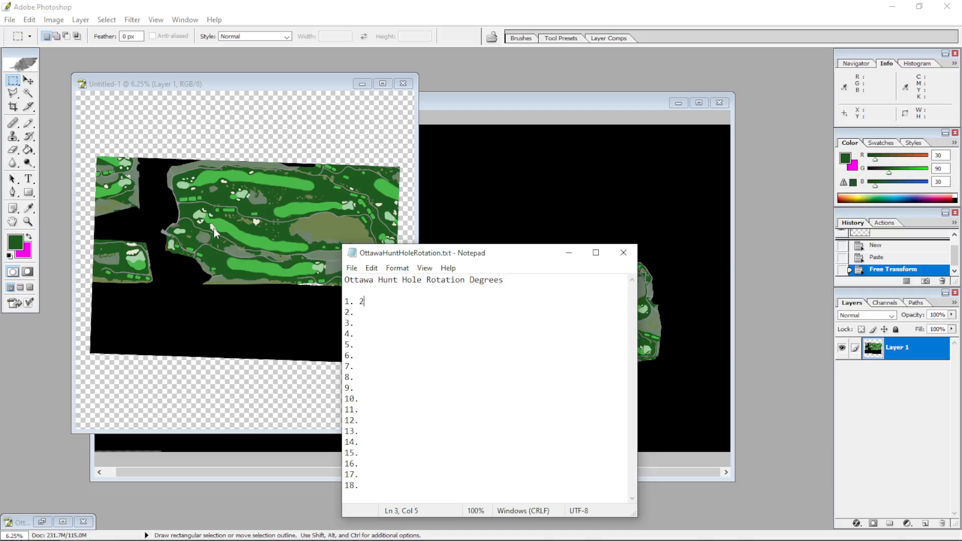
{"action": "left_click", "coordinate": [558, 254]}
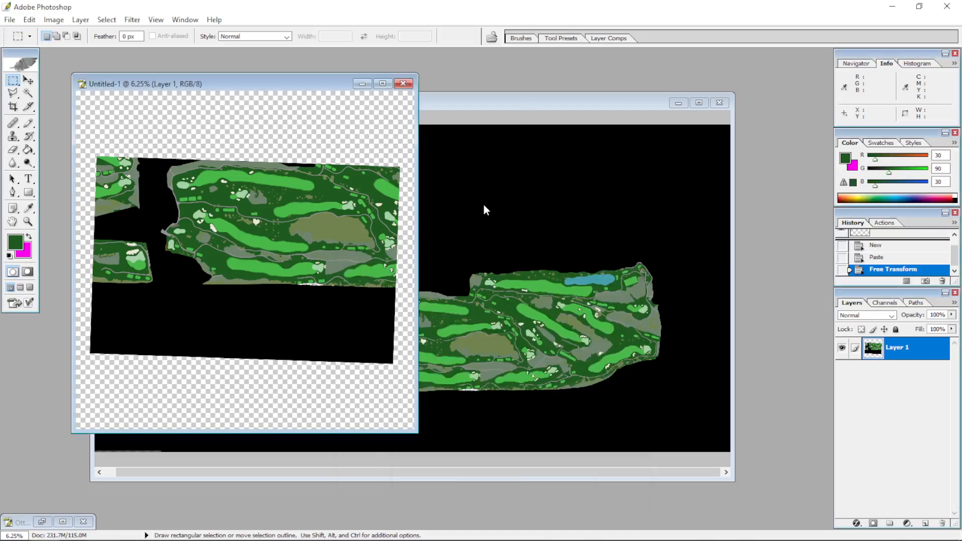
- Return to the OttawaHunt_vexcel_12092025_ob.psd document and set the image interpolation in the General preferences to Bicubic (Better)
{"action": "left_click", "coordinate": [517, 104]}
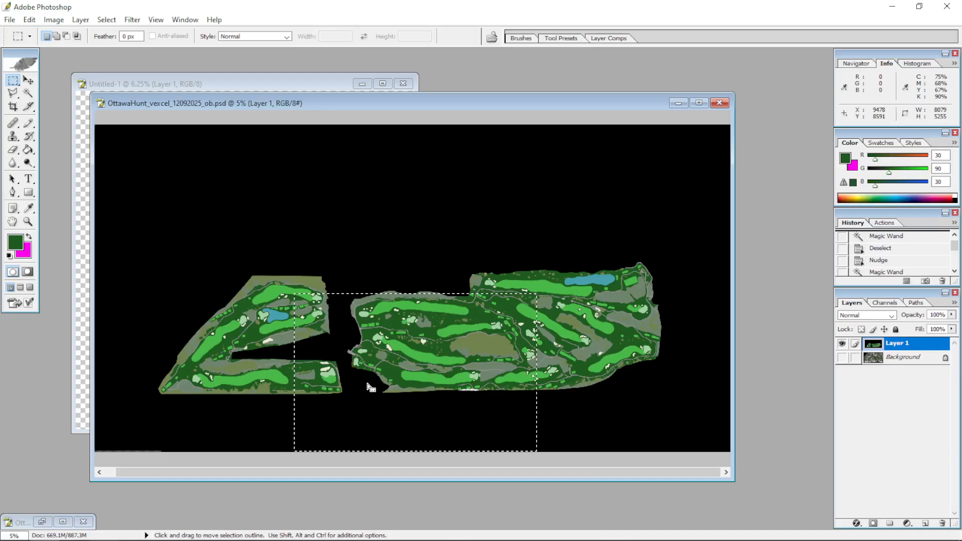
{"action": "left_click", "coordinate": [29, 22]}
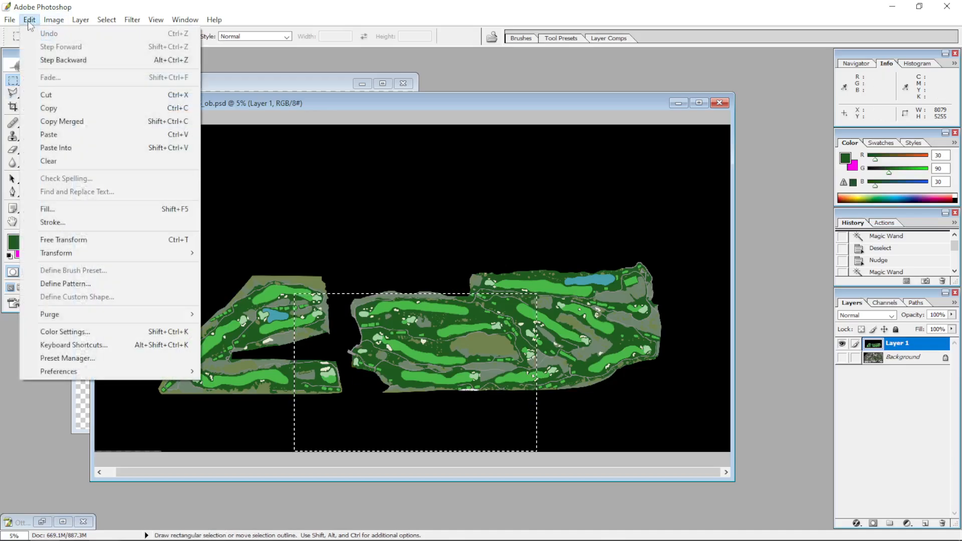
{"action": "mouse_move", "coordinate": [165, 371]}
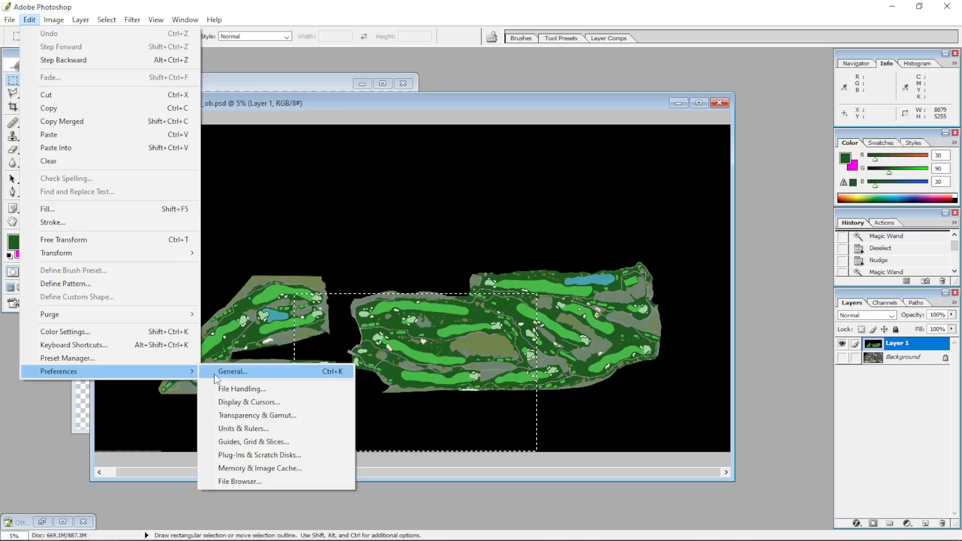
{"action": "left_click", "coordinate": [216, 373]}
{"action": "left_click", "coordinate": [398, 189]}
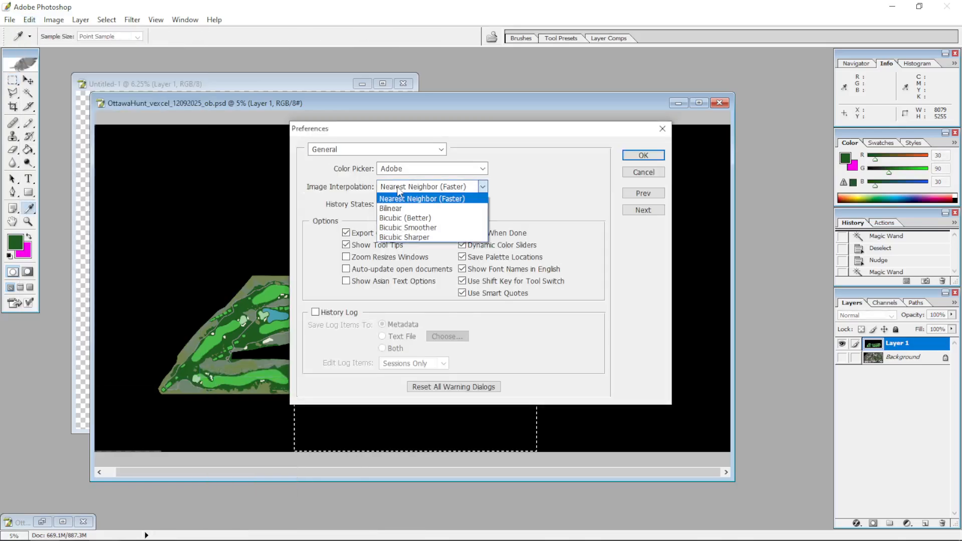
{"action": "left_click", "coordinate": [391, 223]}
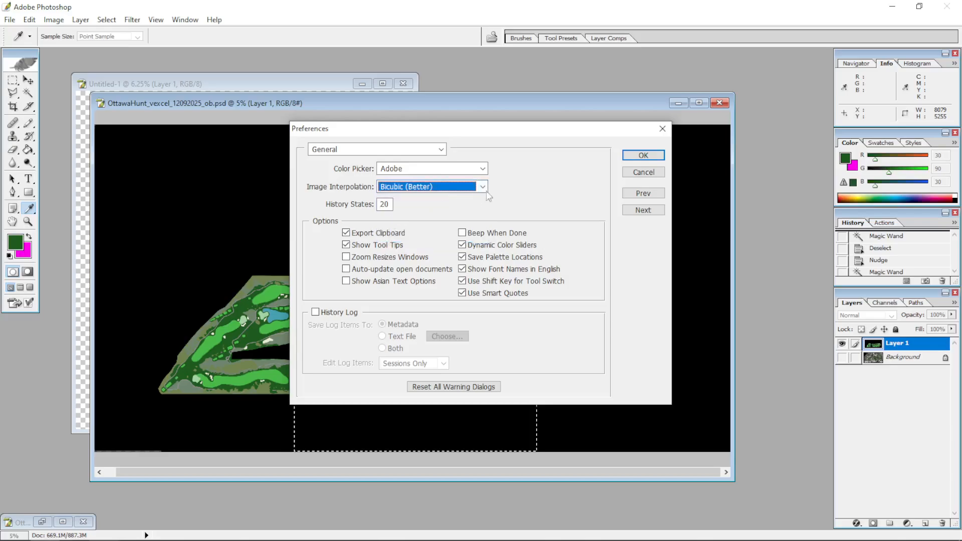
{"action": "left_click", "coordinate": [643, 156]}
- Hide Layer 1, show the Background, copy the aerial photo within the existing selection and paste it into Untitled-1
{"action": "key", "text": "m"}
{"action": "left_click", "coordinate": [842, 343]}
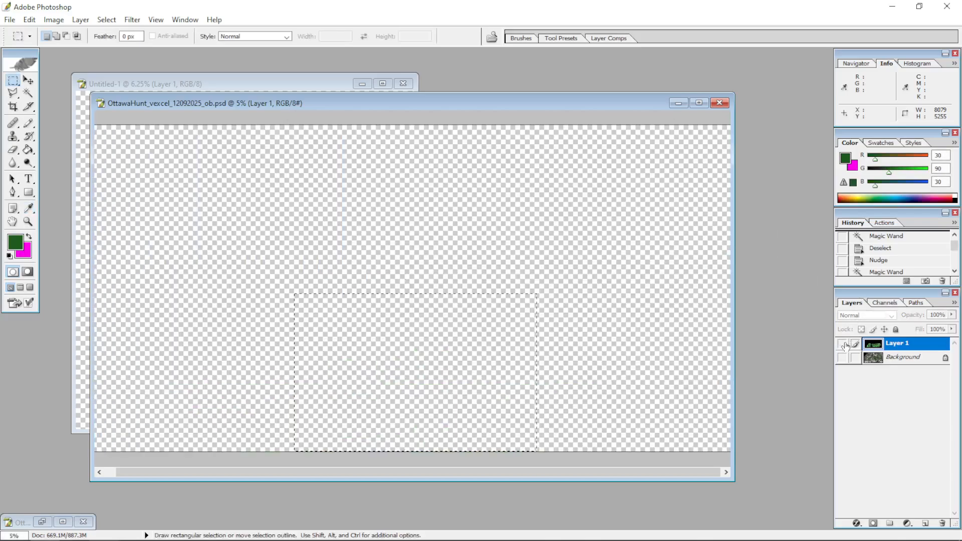
{"action": "left_click", "coordinate": [842, 358]}
{"action": "left_click", "coordinate": [887, 358]}
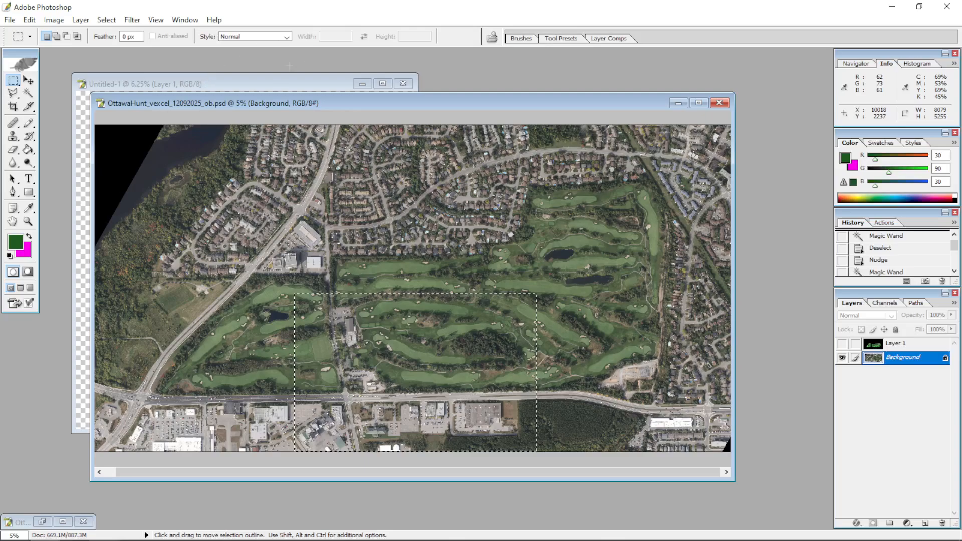
{"action": "left_click", "coordinate": [239, 79]}
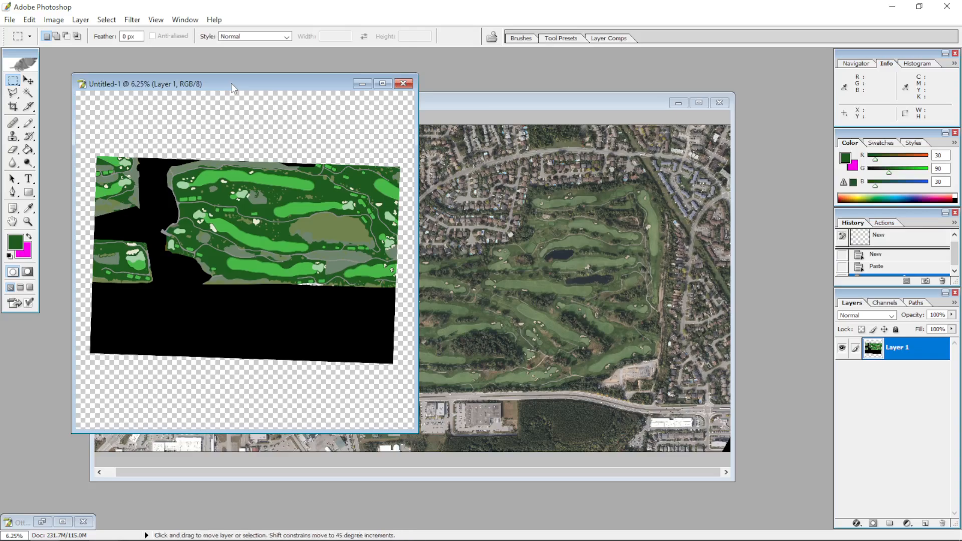
{"action": "key", "text": "ctrl+v"}
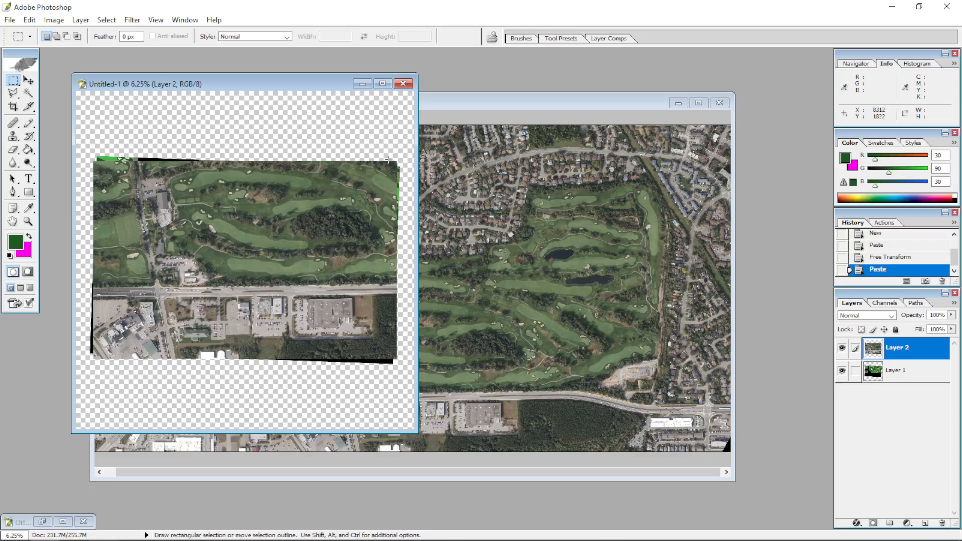
- Rotate the pasted aerial photo layer by the 2 degrees recorded for hole 1 in the Notepad file, using Free Transform
{"action": "key", "text": "ctrl"}
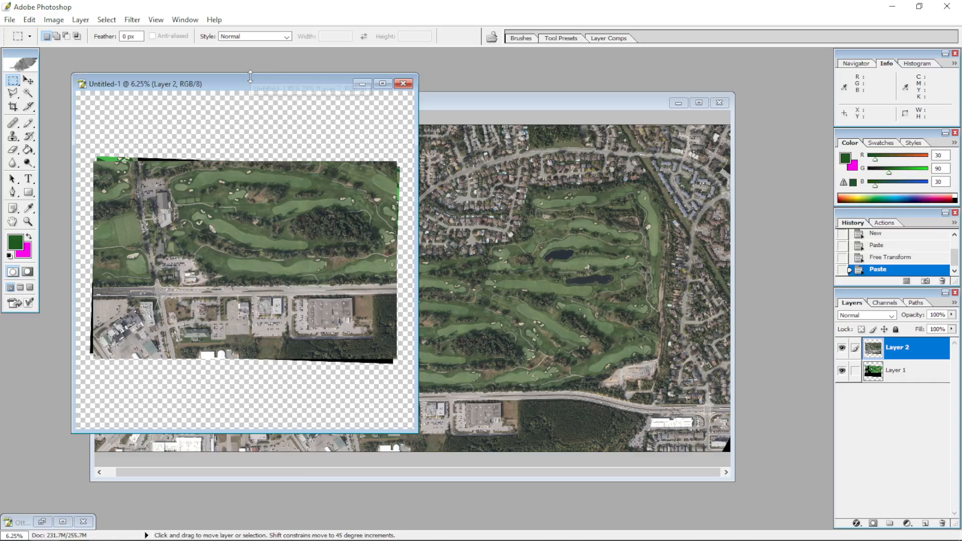
{"action": "key", "text": "ctrl+t"}
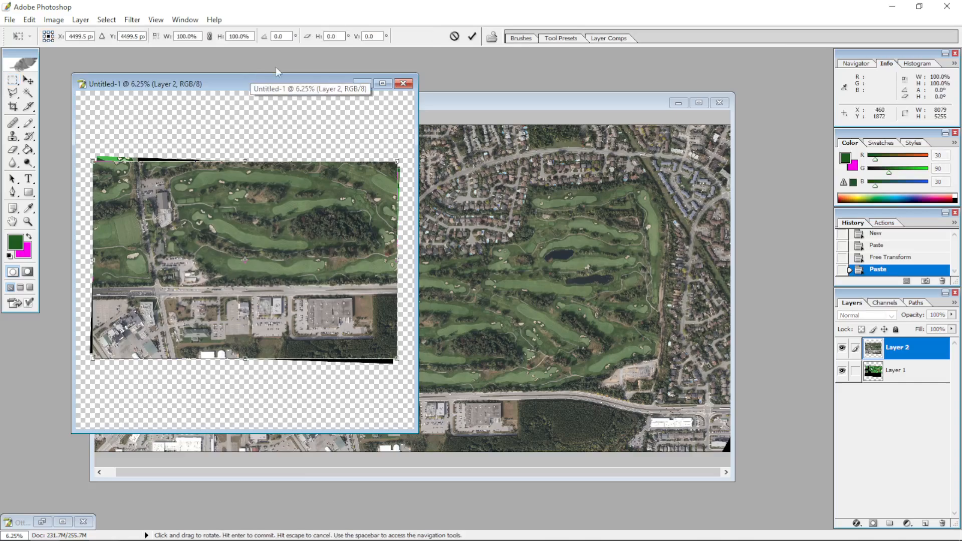
{"action": "left_click", "coordinate": [279, 36]}
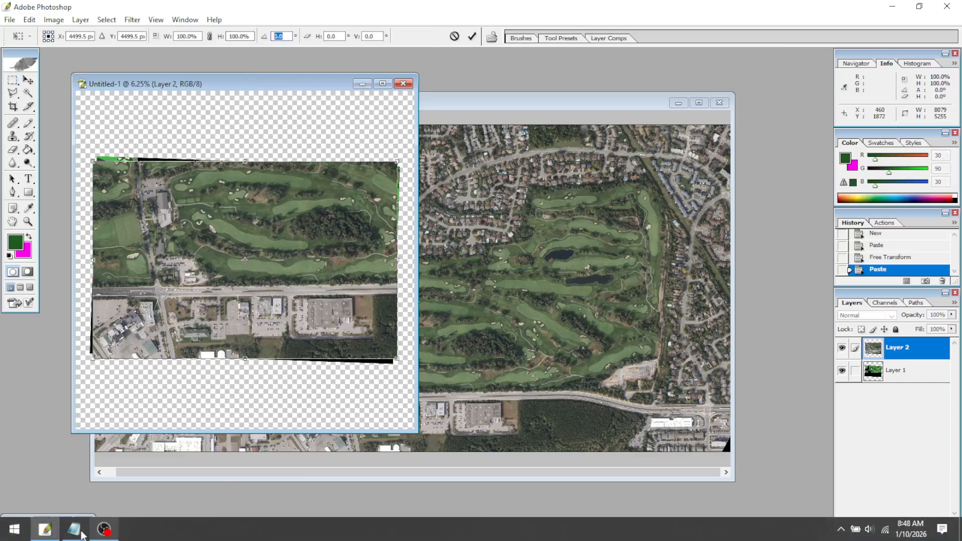
{"action": "left_click", "coordinate": [78, 532]}
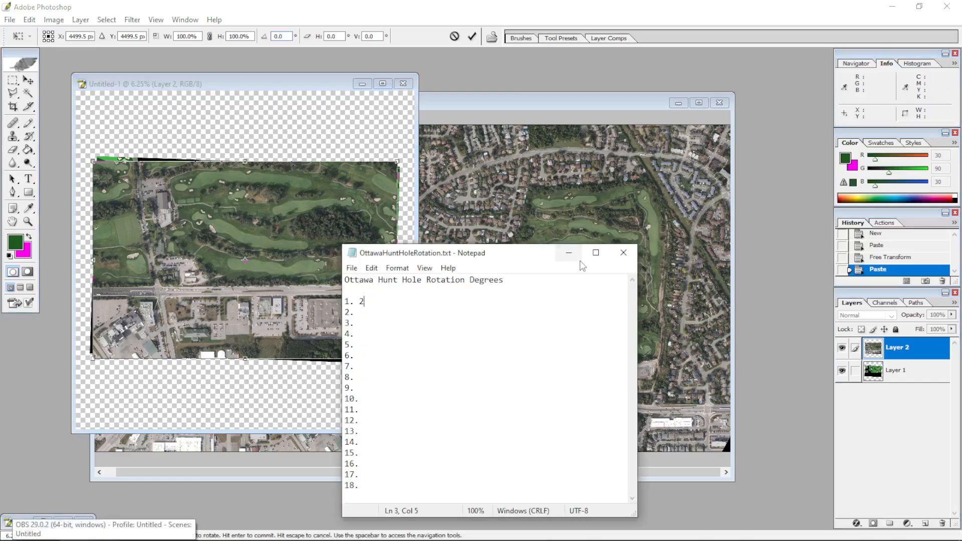
{"action": "left_click", "coordinate": [569, 252]}
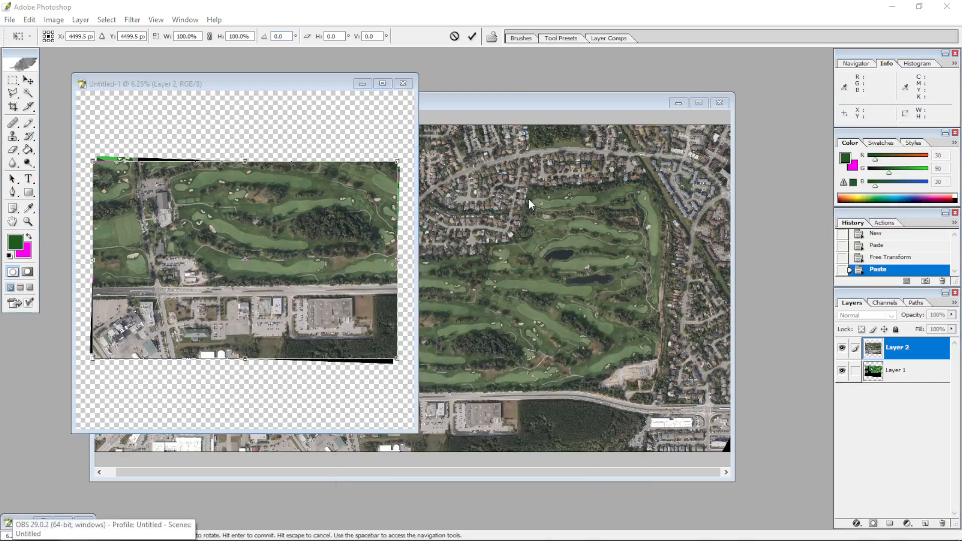
{"action": "left_click", "coordinate": [283, 36]}
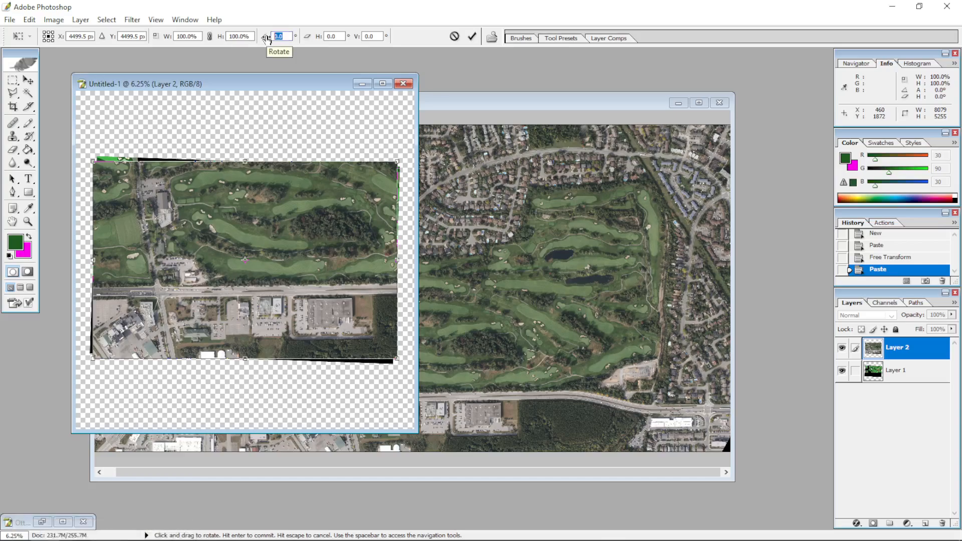
{"action": "type", "text": "2"}
{"action": "key", "text": "Return"}
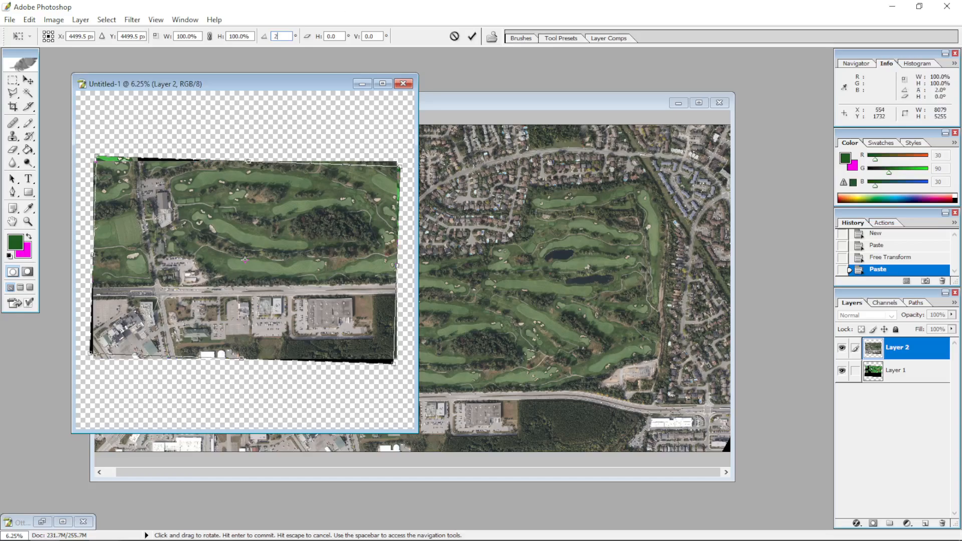
{"action": "left_click", "coordinate": [472, 36]}
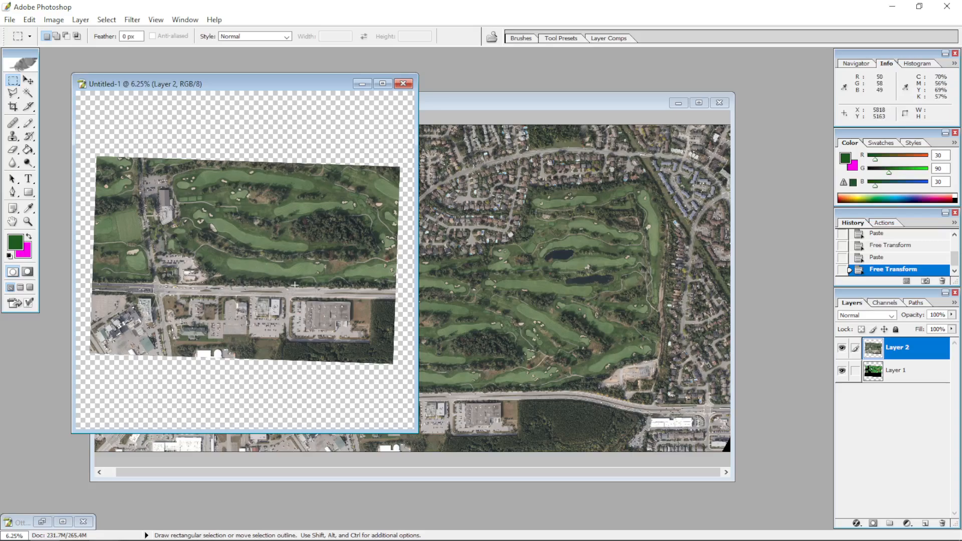
- Hide Layer 2 and make Layer 1 active, with the hole 1 green and its bunkers in close view
{"action": "key", "text": "ctrl+plus"}
{"action": "key", "text": "ctrl+plus"}
{"action": "key", "text": "ctrl+plus"}
{"action": "key", "text": "ctrl+plus"}
{"action": "key", "text": "ctrl+plus"}
{"action": "key", "text": "ctrl+plus"}
{"action": "key", "text": "ctrl+plus"}
{"action": "key", "text": "ctrl+plus"}
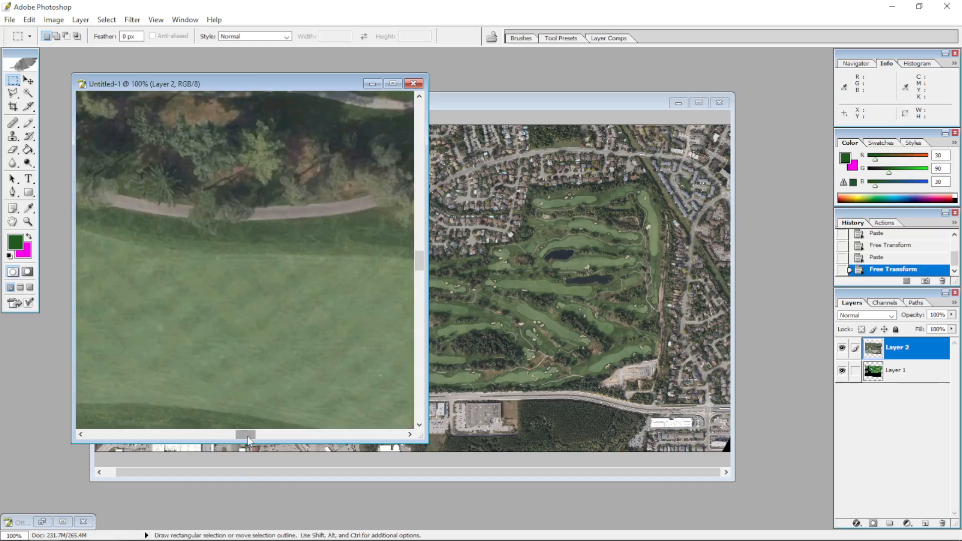
{"action": "left_click_drag", "start_coordinate": [248, 436], "coordinate": [315, 443]}
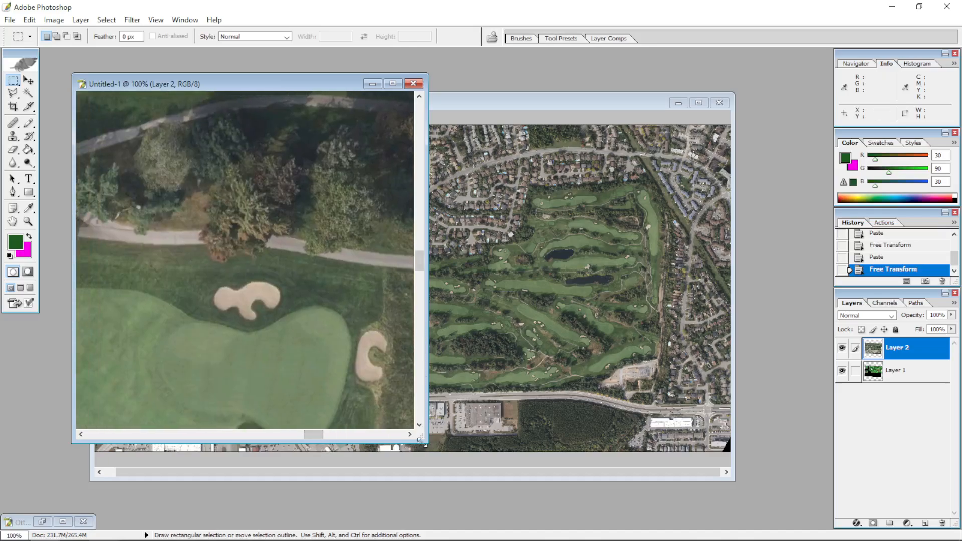
{"action": "left_click_drag", "start_coordinate": [421, 441], "coordinate": [523, 462]}
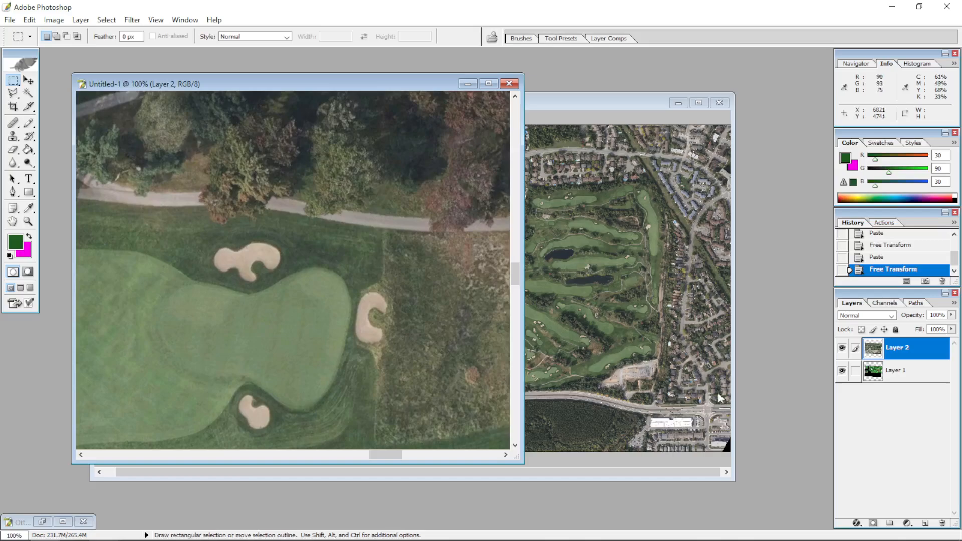
{"action": "left_click", "coordinate": [842, 347]}
{"action": "left_click", "coordinate": [897, 371]}
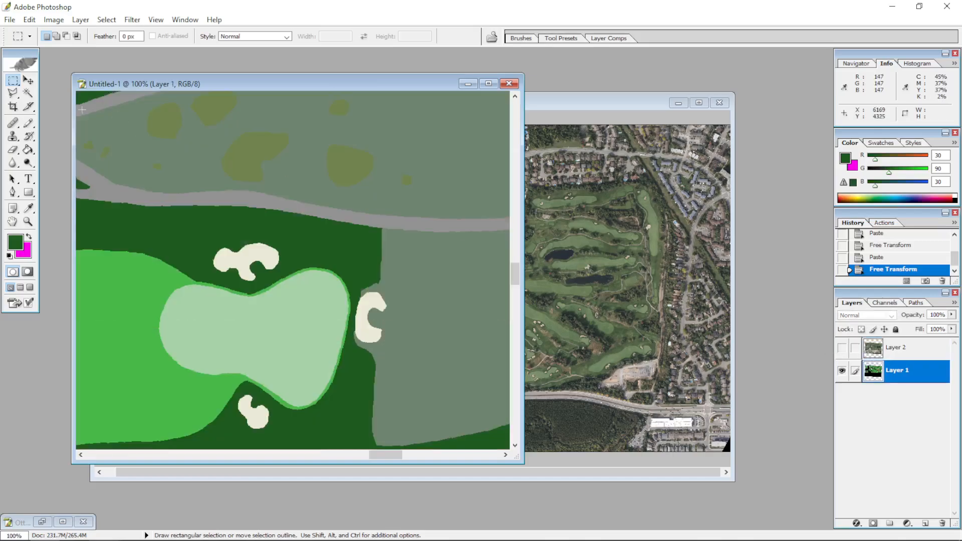
- Select the three bunkers and the green on the painted map with the Magic Wand as one combined selection
{"action": "left_click", "coordinate": [28, 93]}
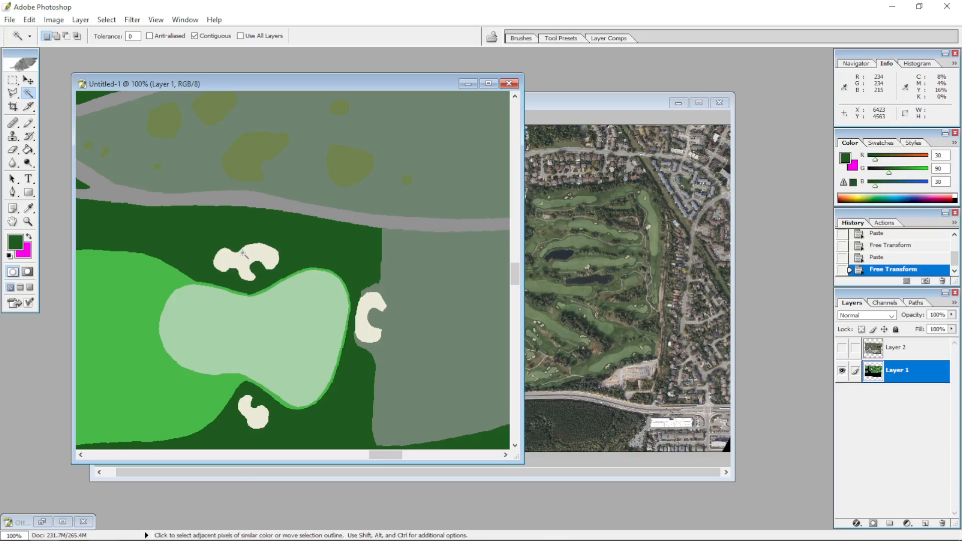
{"action": "left_click", "coordinate": [246, 263]}
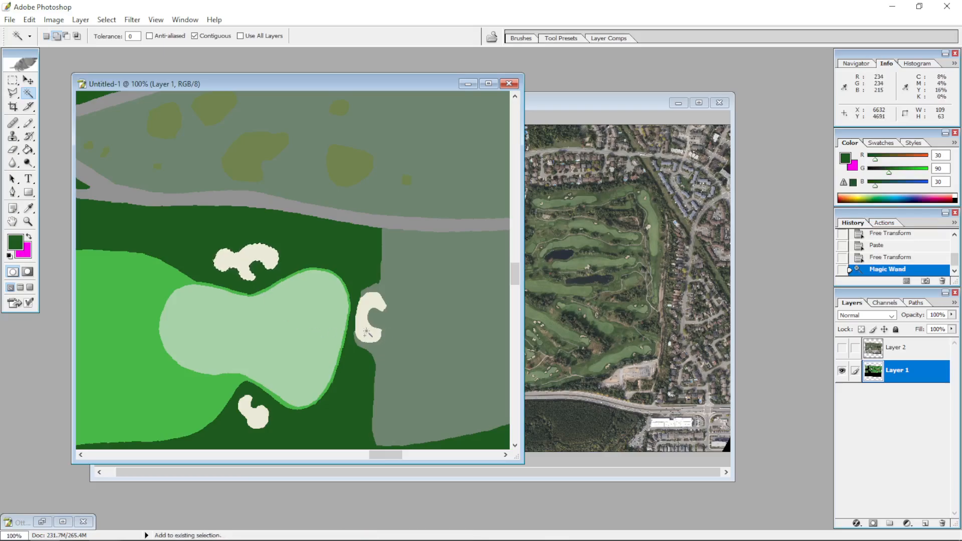
{"action": "left_click", "coordinate": [370, 321], "text": "shift"}
{"action": "left_click", "coordinate": [253, 408], "text": "shift"}
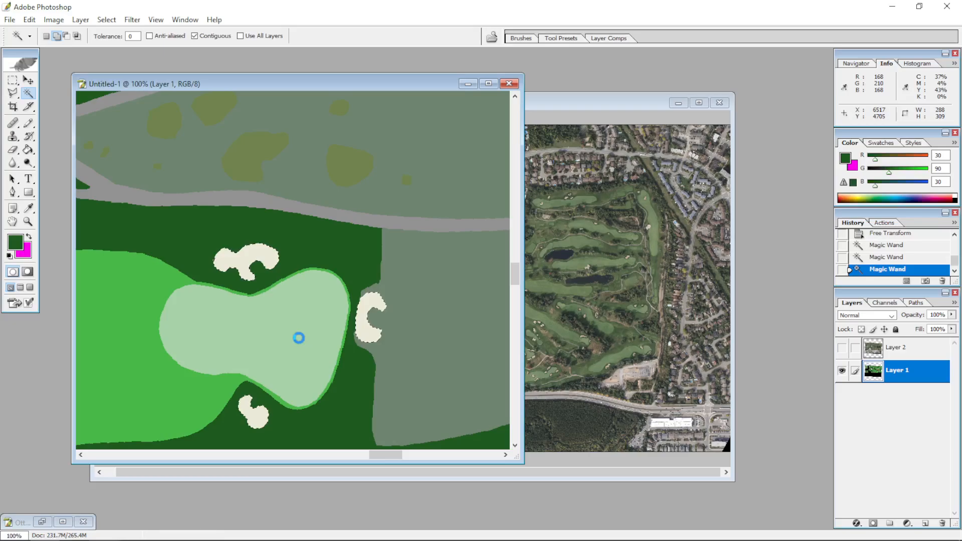
{"action": "left_click", "coordinate": [301, 341]}
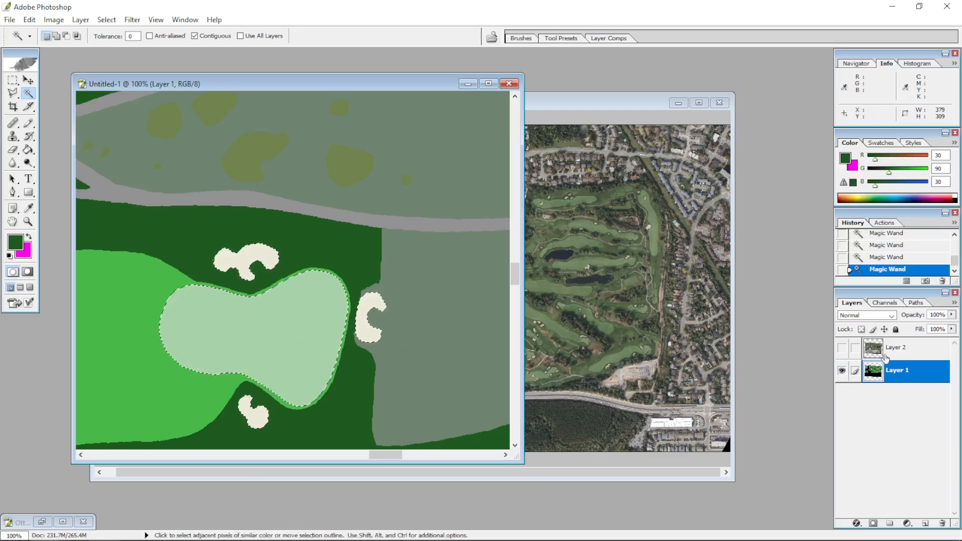
- Show Layer 2, make it active and examine how closely the selection outlines match the bunkers and green in the aerial photo
{"action": "left_click", "coordinate": [843, 349]}
{"action": "left_click", "coordinate": [882, 347]}
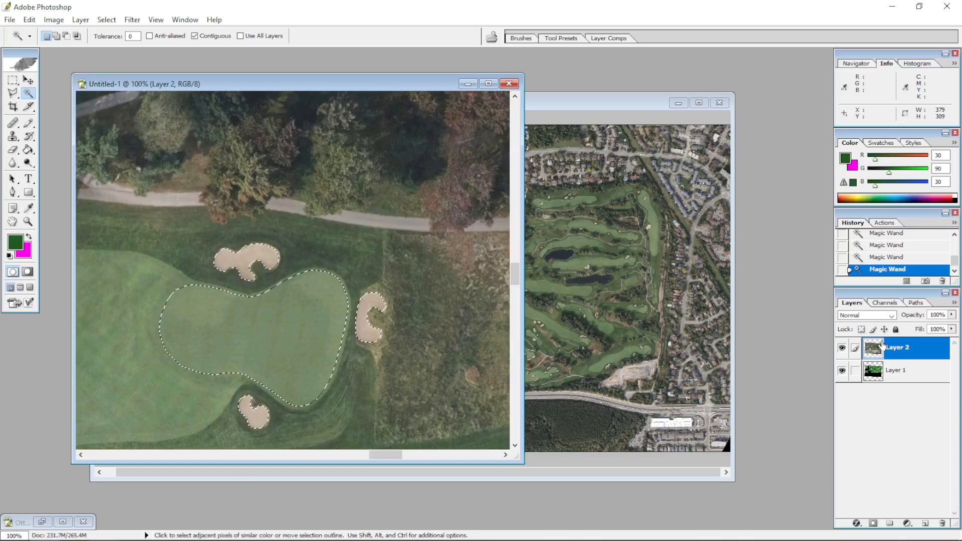
{"action": "key", "text": "ctrl+plus"}
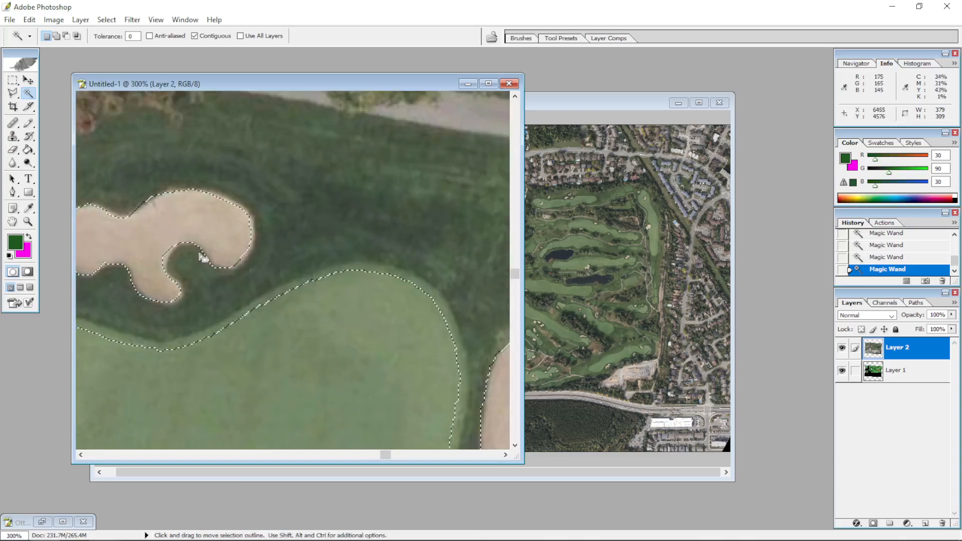
{"action": "left_click_drag", "start_coordinate": [523, 463], "coordinate": [733, 513]}
{"action": "scroll", "coordinate": [603, 379], "scroll_direction": "down", "scroll_amount": 1}
{"action": "scroll", "coordinate": [603, 379], "scroll_direction": "down", "scroll_amount": 2}
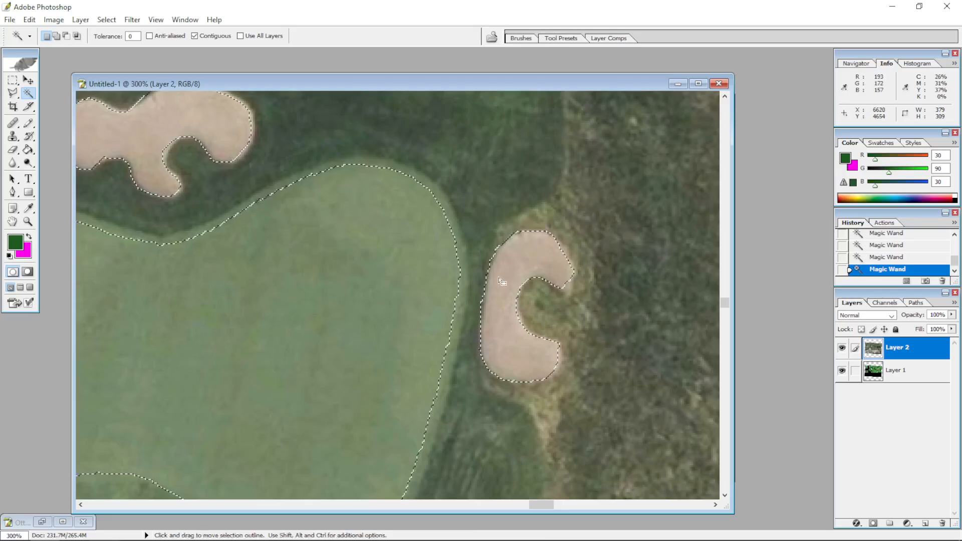
{"action": "left_click", "coordinate": [841, 346]}
{"action": "left_click", "coordinate": [841, 347]}
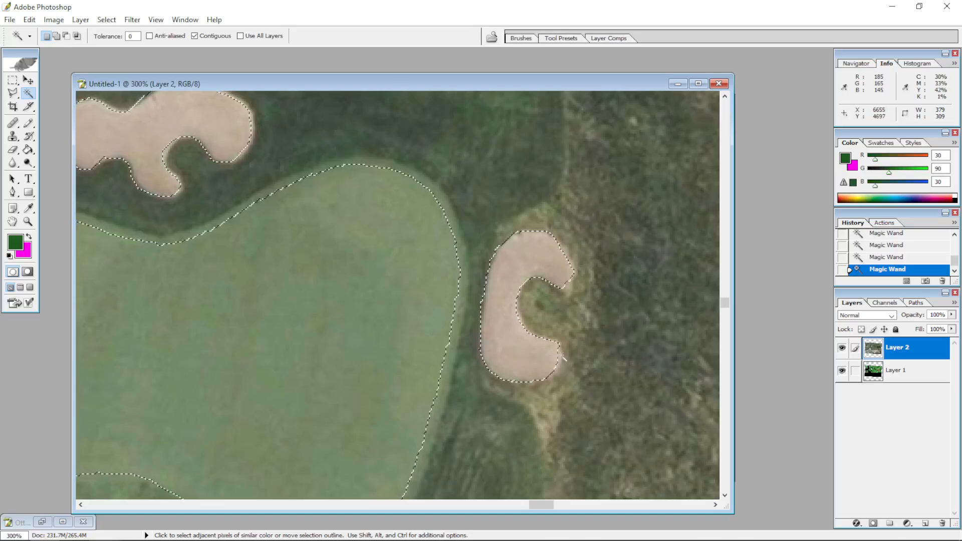
{"action": "left_click", "coordinate": [28, 79]}
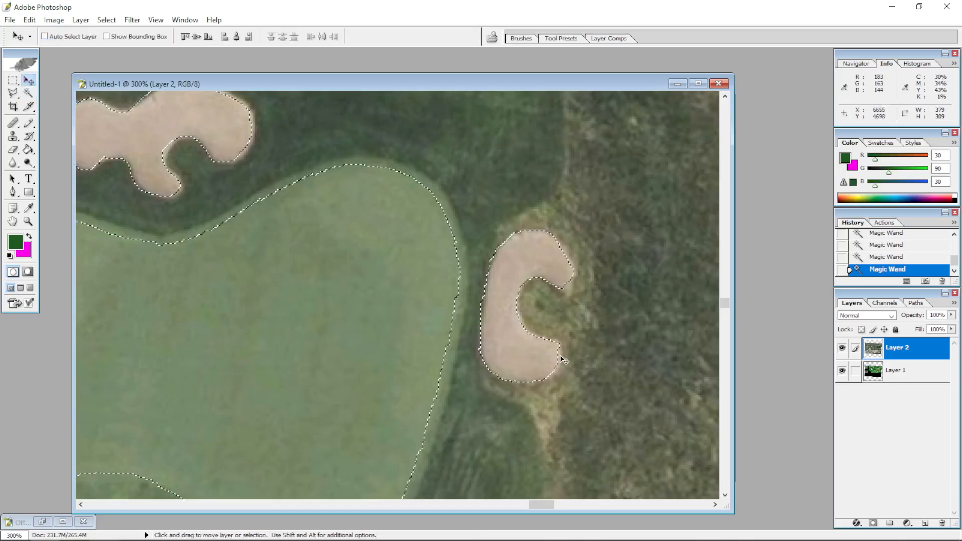
{"action": "key", "text": "ctrl+plus"}
{"action": "key", "text": "ctrl+plus"}
{"action": "key", "text": "ctrl+plus"}
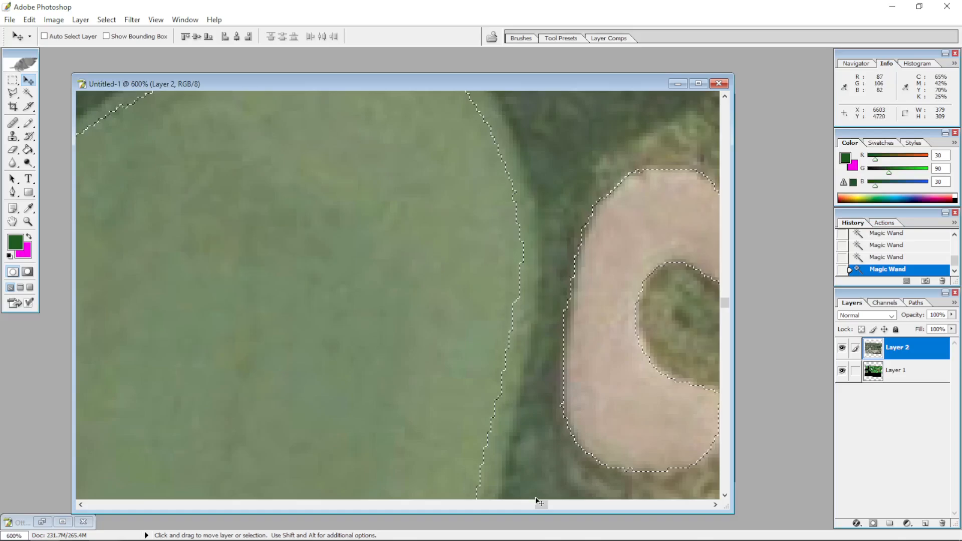
{"action": "mouse_move", "coordinate": [537, 504]}
{"action": "left_mouse_down"}
{"action": "mouse_move", "coordinate": [551, 507]}
{"action": "mouse_move", "coordinate": [540, 506]}
{"action": "left_mouse_up"}
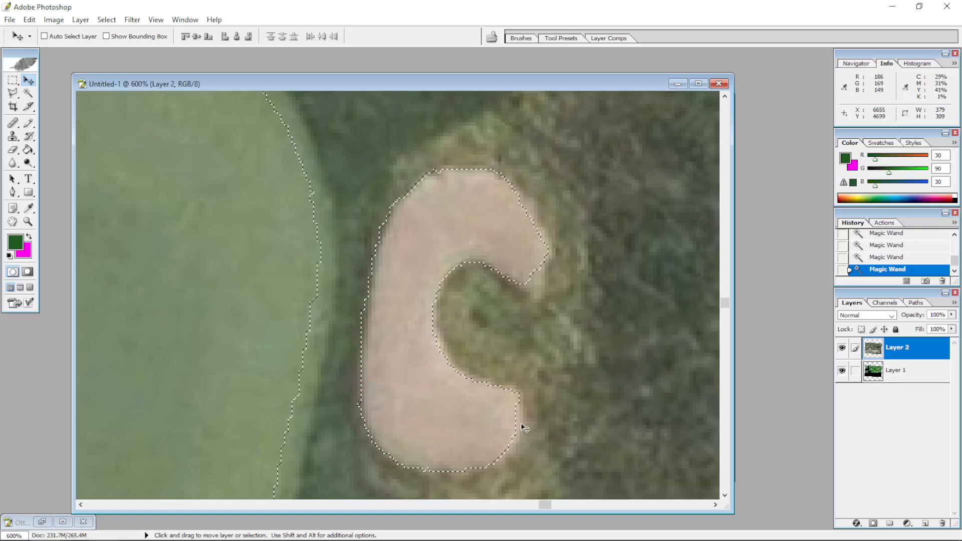
- Clear the bunker and green selection, hide Layer 2 and make Layer 1 active with the whole rotated map in view
{"action": "key", "text": "ctrl+minus"}
{"action": "key", "text": "ctrl+minus"}
{"action": "key", "text": "ctrl+minus"}
{"action": "key", "text": "ctrl+minus"}
{"action": "key", "text": "ctrl+minus"}
{"action": "key", "text": "ctrl+minus"}
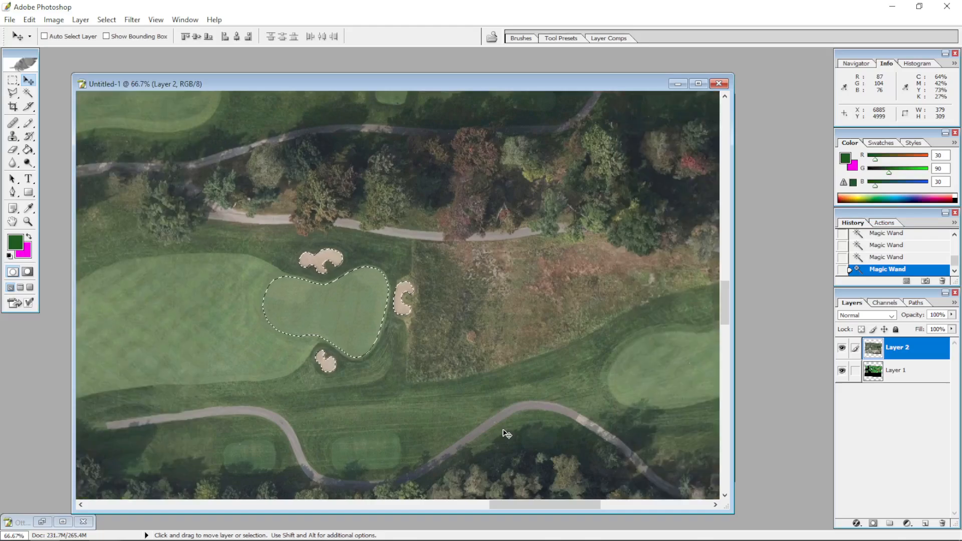
{"action": "key", "text": "ctrl+d"}
{"action": "key", "text": "ctrl+minus"}
{"action": "key", "text": "ctrl+minus"}
{"action": "key", "text": "ctrl+minus"}
{"action": "key", "text": "ctrl+minus"}
{"action": "key", "text": "ctrl+minus"}
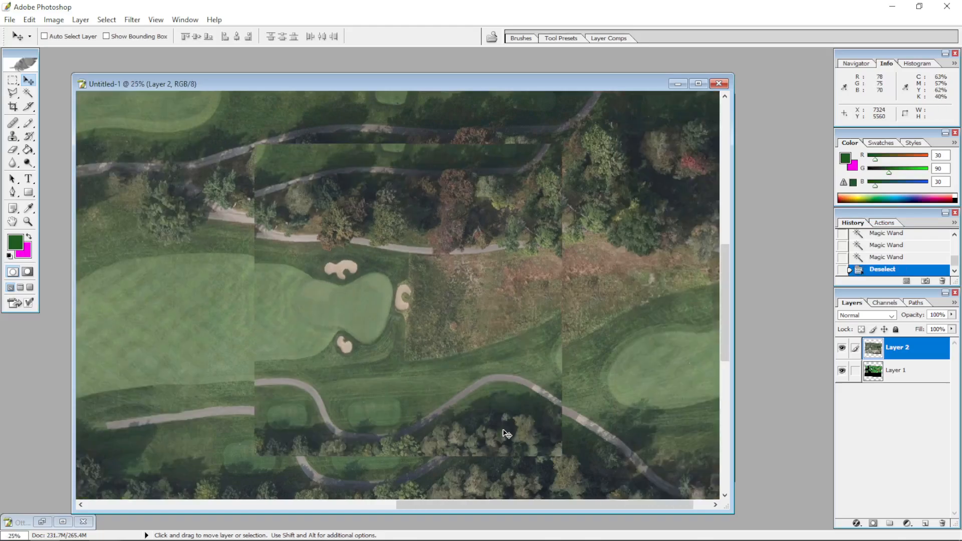
{"action": "key", "text": "ctrl+minus"}
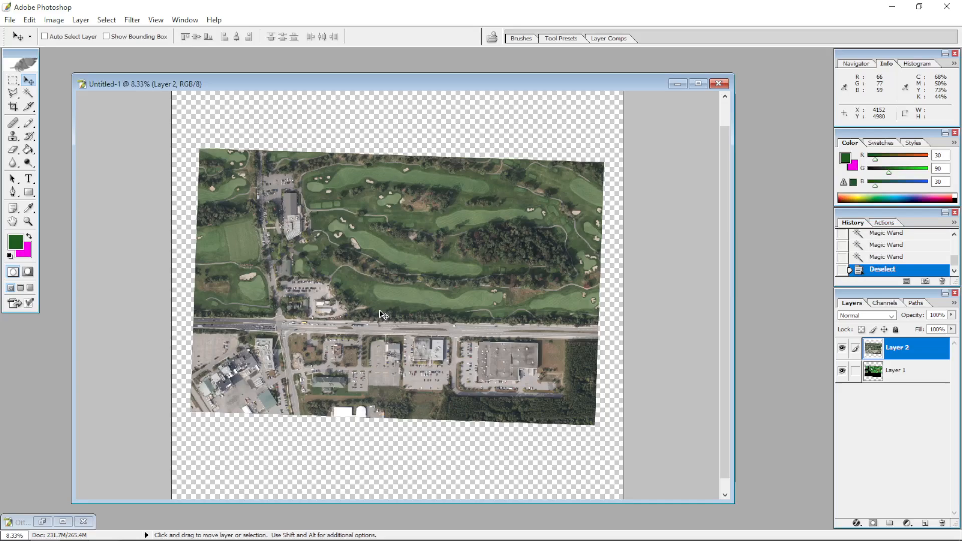
{"action": "left_click", "coordinate": [842, 348]}
{"action": "left_click", "coordinate": [892, 372]}
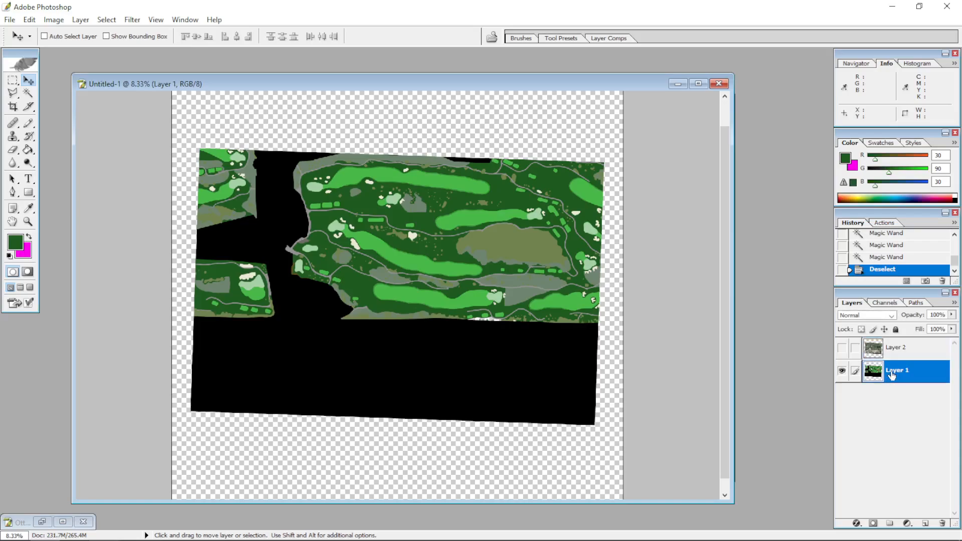
- Set the Rectangular Marquee style to Fixed Aspect Ratio with width 3 and height 2
{"action": "left_click", "coordinate": [12, 80]}
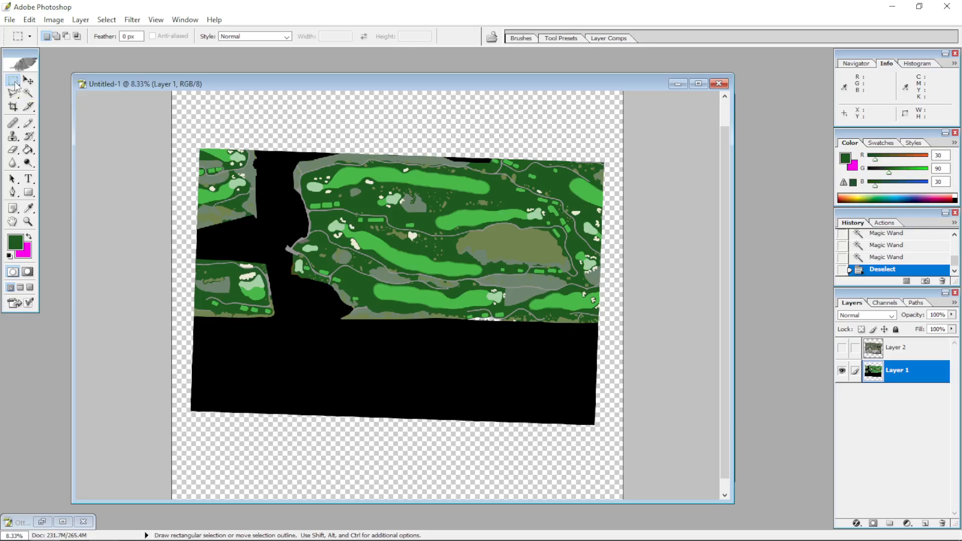
{"action": "left_click", "coordinate": [240, 37]}
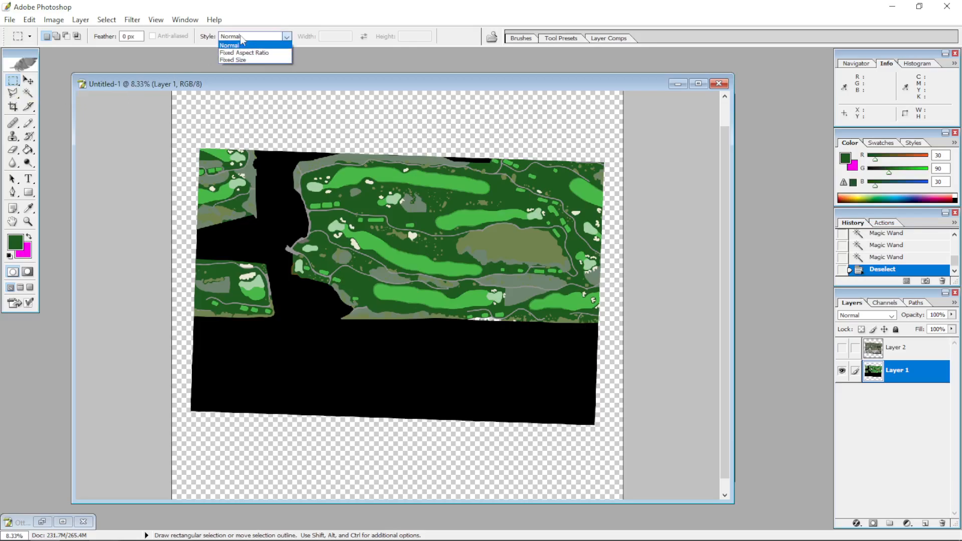
{"action": "left_click", "coordinate": [244, 53]}
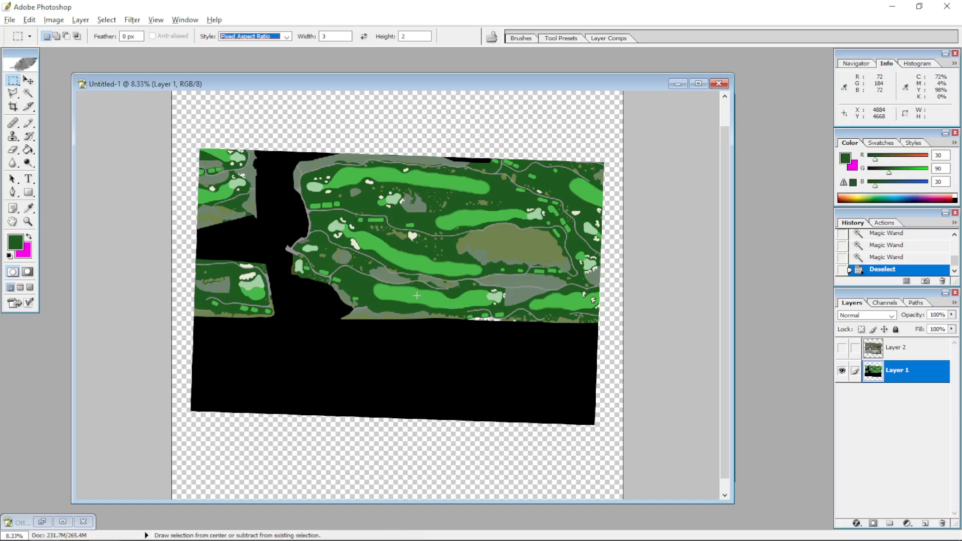
{"action": "left_click_drag", "start_coordinate": [416, 296], "coordinate": [327, 223]}
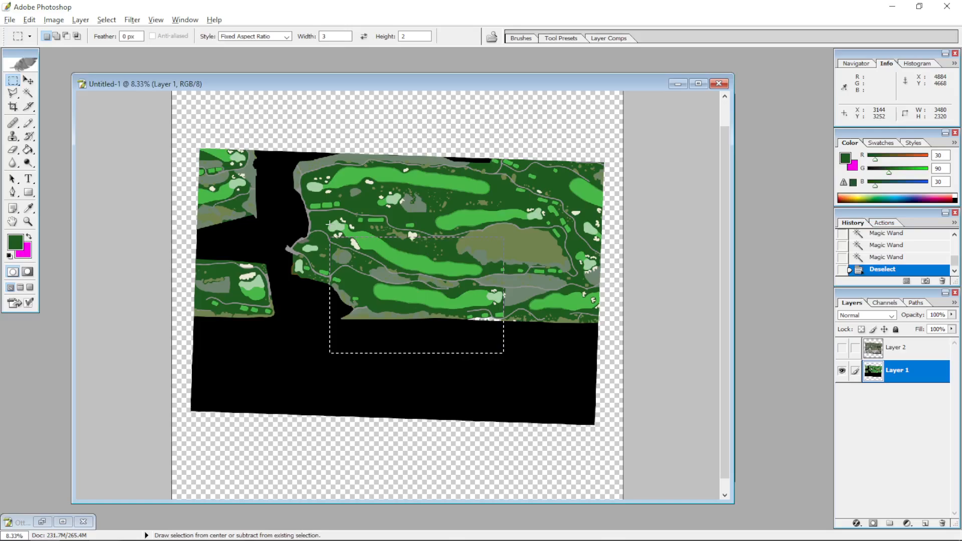
{"action": "left_click_drag", "start_coordinate": [328, 224], "coordinate": [329, 223]}
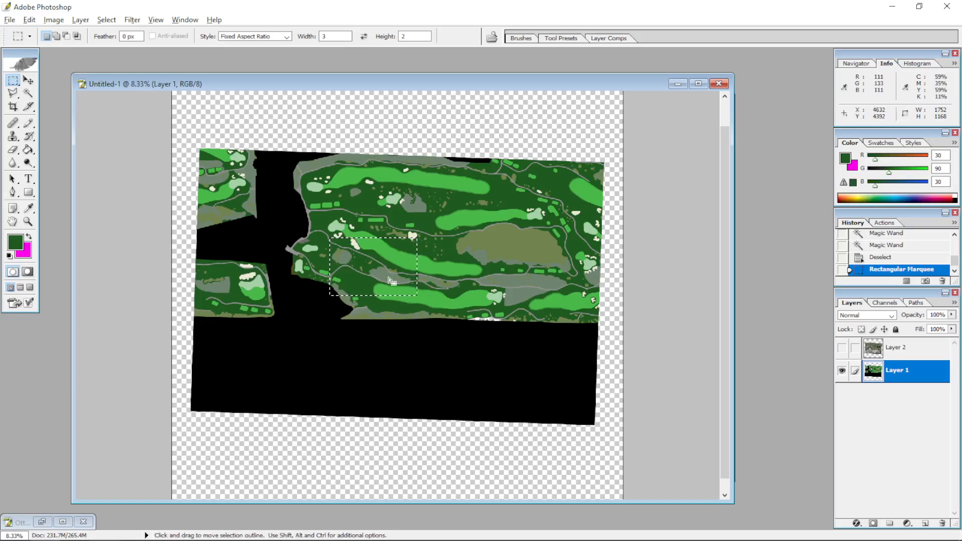
{"action": "left_click", "coordinate": [422, 297]}
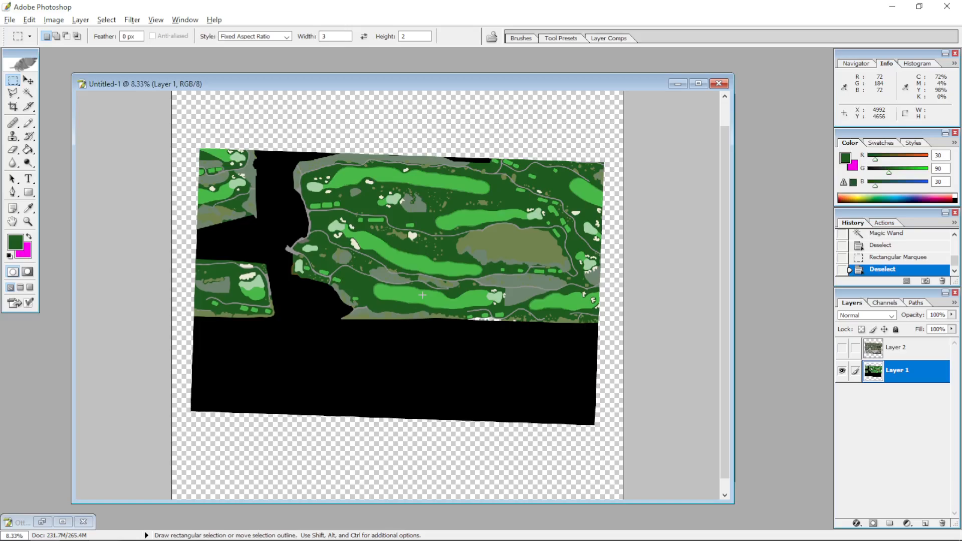
{"action": "left_click_drag", "start_coordinate": [422, 296], "coordinate": [399, 280]}
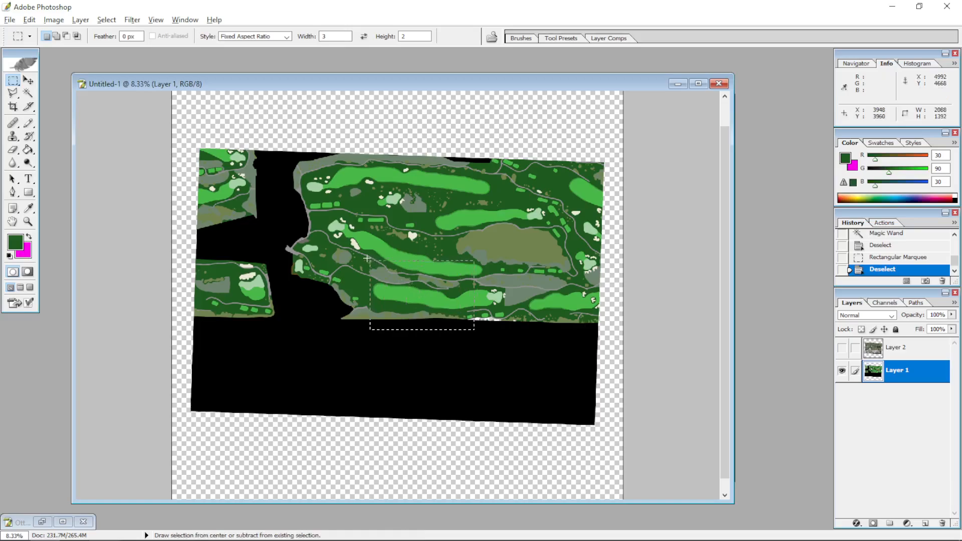
{"action": "left_click_drag", "start_coordinate": [346, 248], "coordinate": [332, 241]}
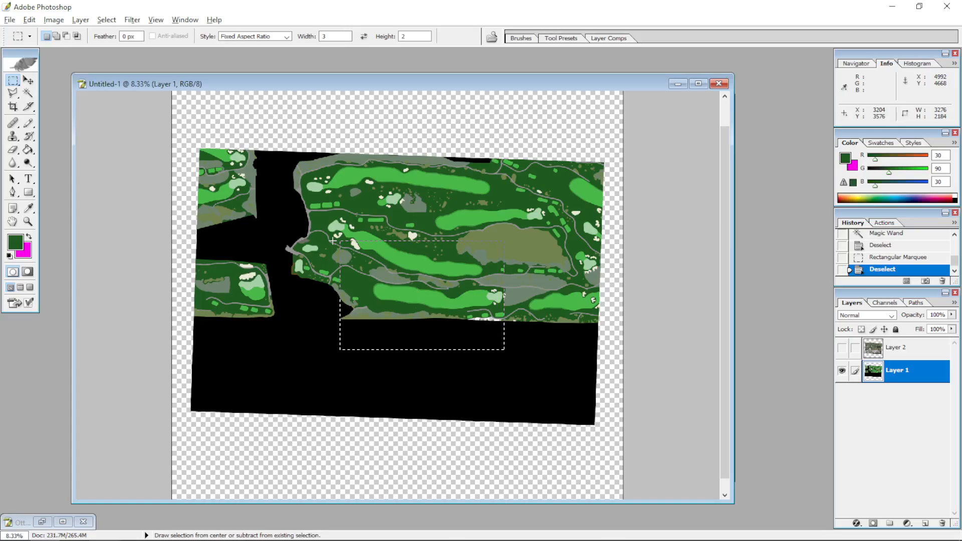
{"action": "mouse_move", "coordinate": [333, 240]}
{"action": "left_mouse_down"}
{"action": "mouse_move", "coordinate": [424, 293]}
{"action": "mouse_move", "coordinate": [397, 283]}
{"action": "left_mouse_up"}
{"action": "left_click_drag", "start_coordinate": [349, 254], "coordinate": [365, 262]}
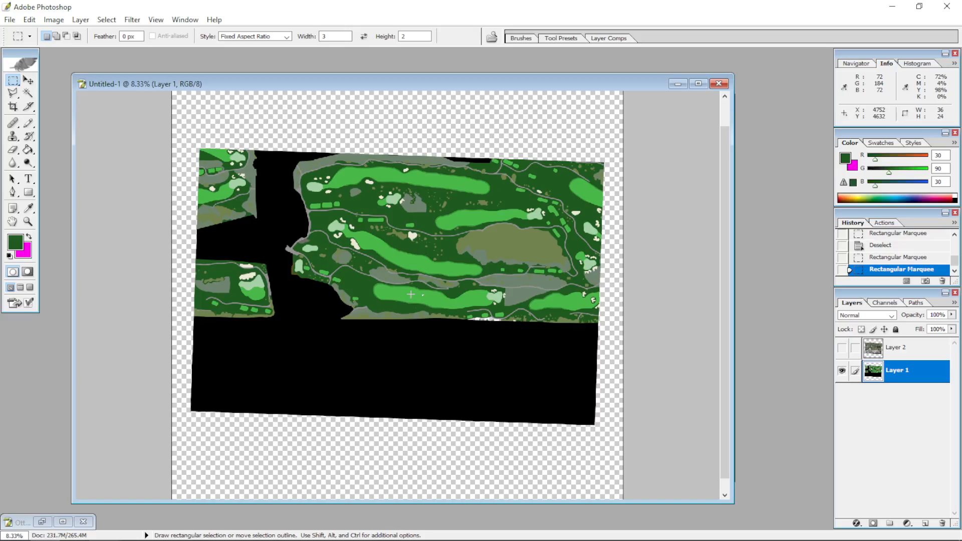
{"action": "left_click_drag", "start_coordinate": [410, 294], "coordinate": [371, 266]}
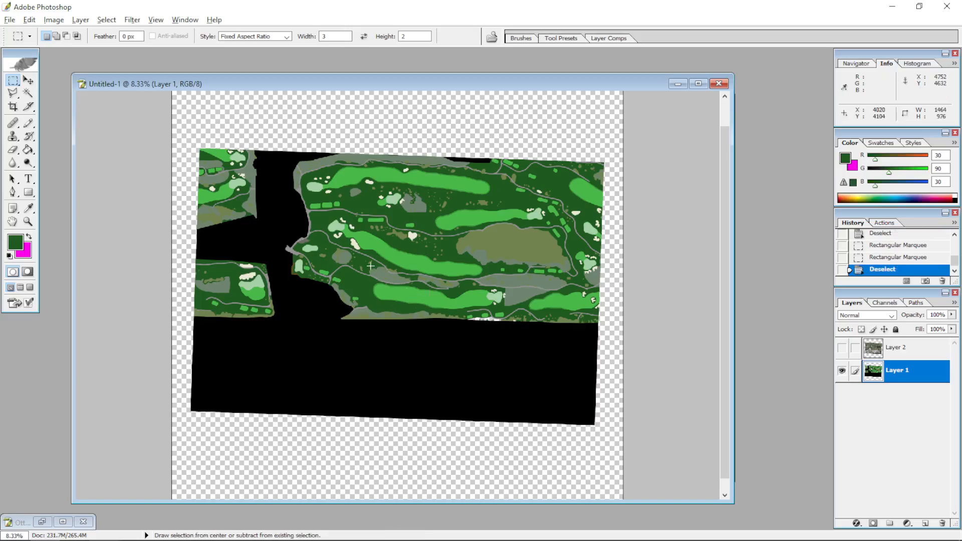
{"action": "left_click_drag", "start_coordinate": [329, 239], "coordinate": [409, 290]}
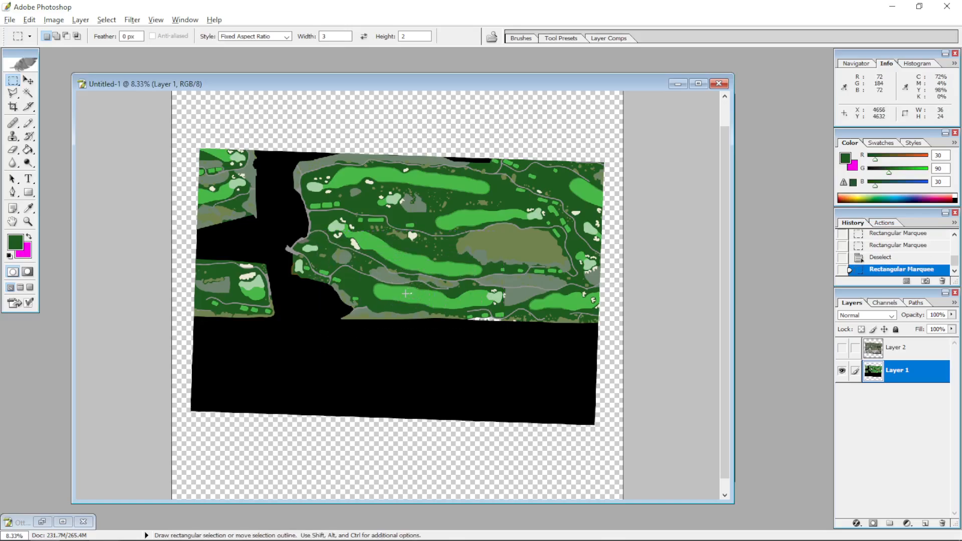
- Draw a 3:2 rectangular selection outward from the centre of hole 1, sized 5040 by 3360 pixels
{"action": "left_click_drag", "start_coordinate": [405, 292], "coordinate": [299, 227]}
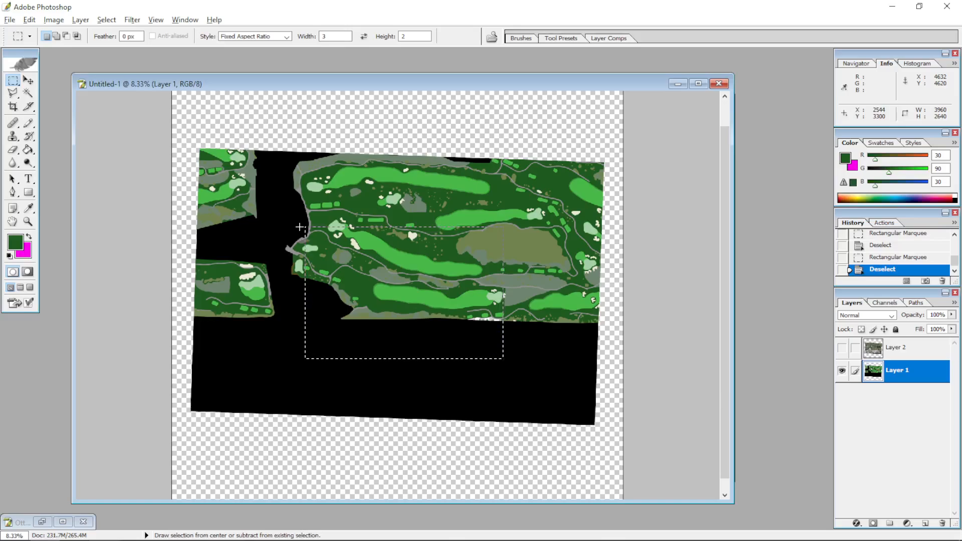
{"action": "left_click_drag", "start_coordinate": [300, 227], "coordinate": [274, 208]}
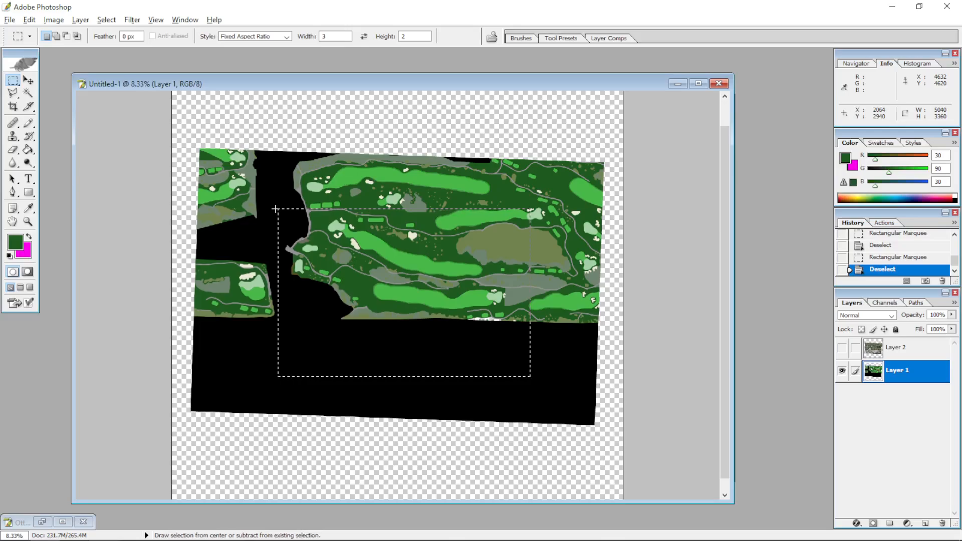
{"action": "left_click_drag", "start_coordinate": [275, 209], "coordinate": [275, 209]}
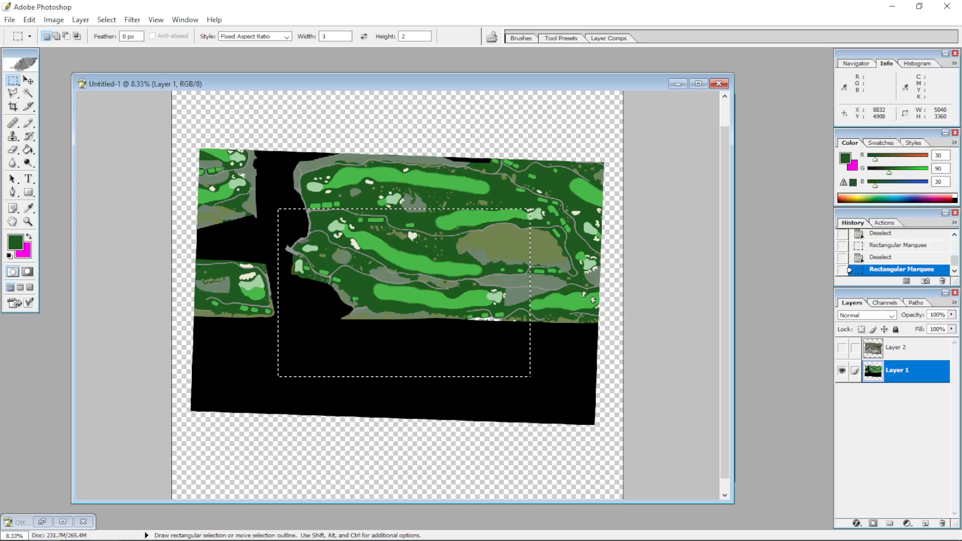
- Show Layer 2 and examine which parts of the aerial photo the selection takes in, especially around the clubhouse and parking lot
{"action": "left_click", "coordinate": [842, 347]}
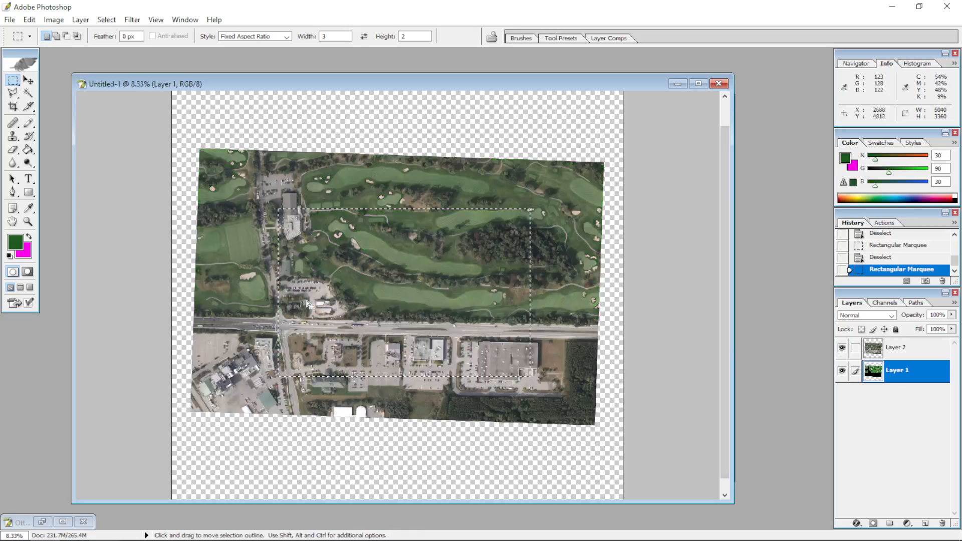
{"action": "left_click", "coordinate": [843, 350]}
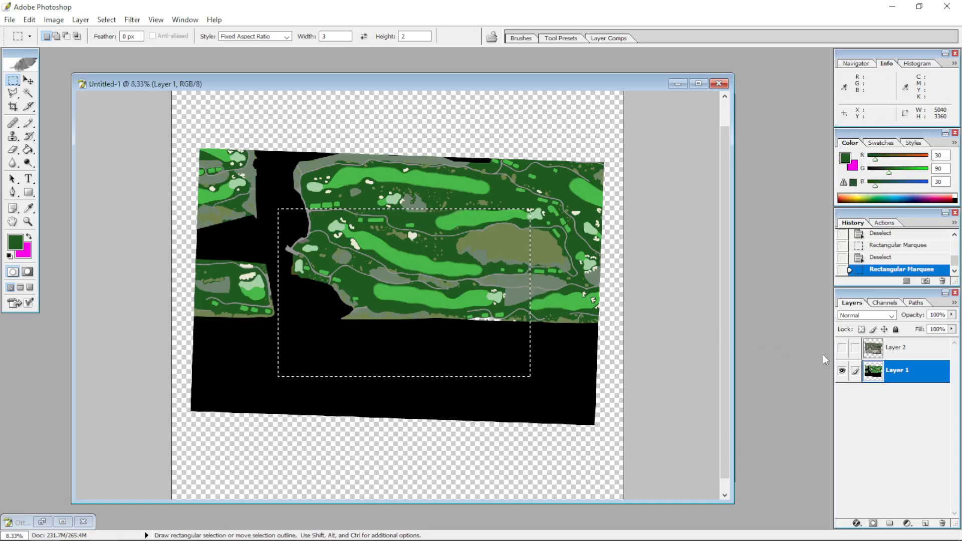
{"action": "left_click", "coordinate": [843, 348]}
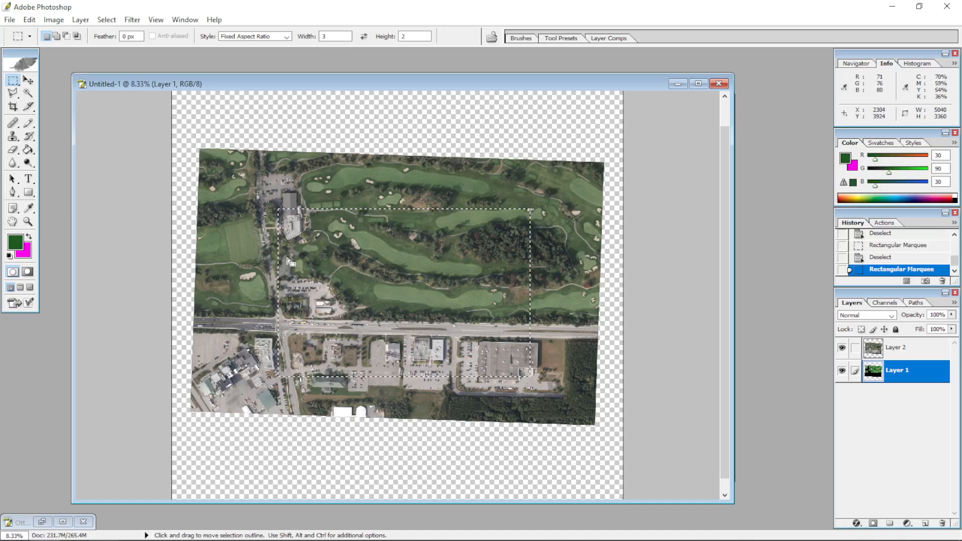
{"action": "key", "text": "ctrl+plus"}
{"action": "key", "text": "ctrl+plus"}
{"action": "key", "text": "ctrl+plus"}
{"action": "key", "text": "ctrl+plus"}
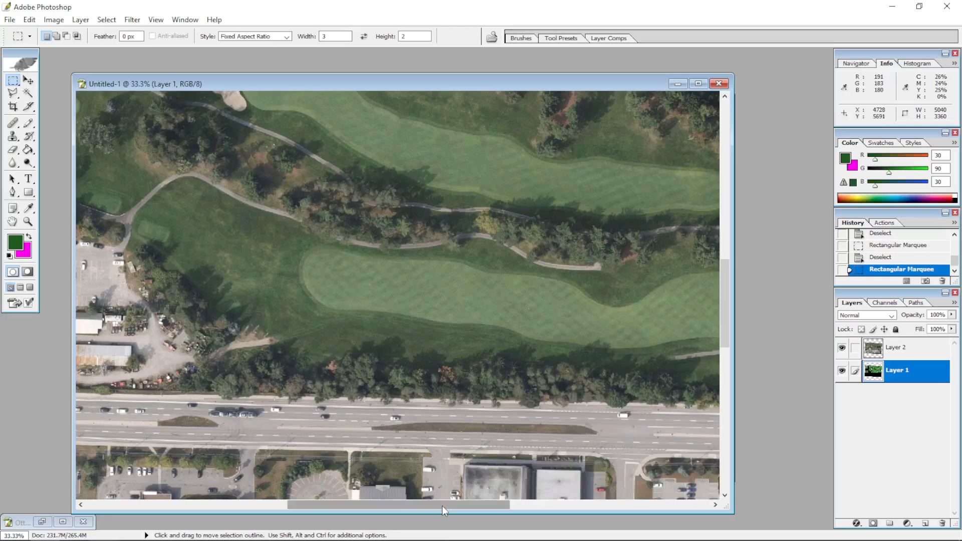
{"action": "left_click_drag", "start_coordinate": [442, 507], "coordinate": [296, 504]}
{"action": "scroll", "coordinate": [408, 309], "scroll_direction": "up", "scroll_amount": 3}
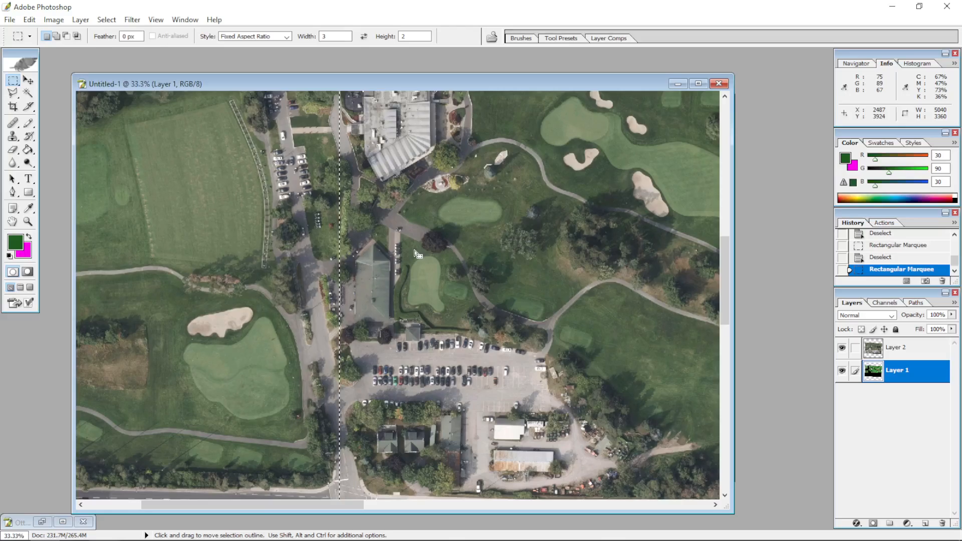
{"action": "key", "text": "ctrl+minus"}
{"action": "key", "text": "ctrl+minus"}
{"action": "key", "text": "ctrl+minus"}
{"action": "key", "text": "ctrl+minus"}
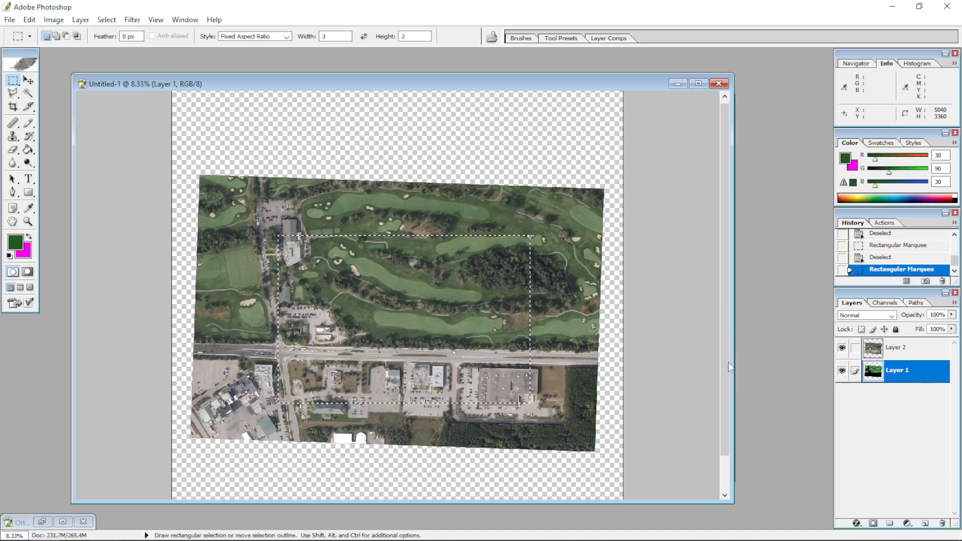
- Crop the document to the 3:2 selection with both layers visible, and move Layer 1 above Layer 2
{"action": "left_click", "coordinate": [842, 348]}
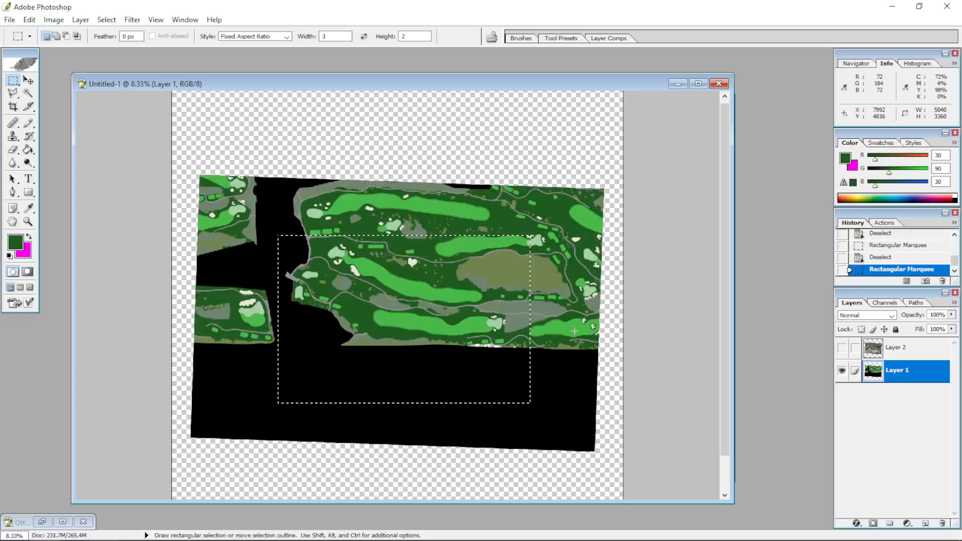
{"action": "left_click", "coordinate": [842, 348]}
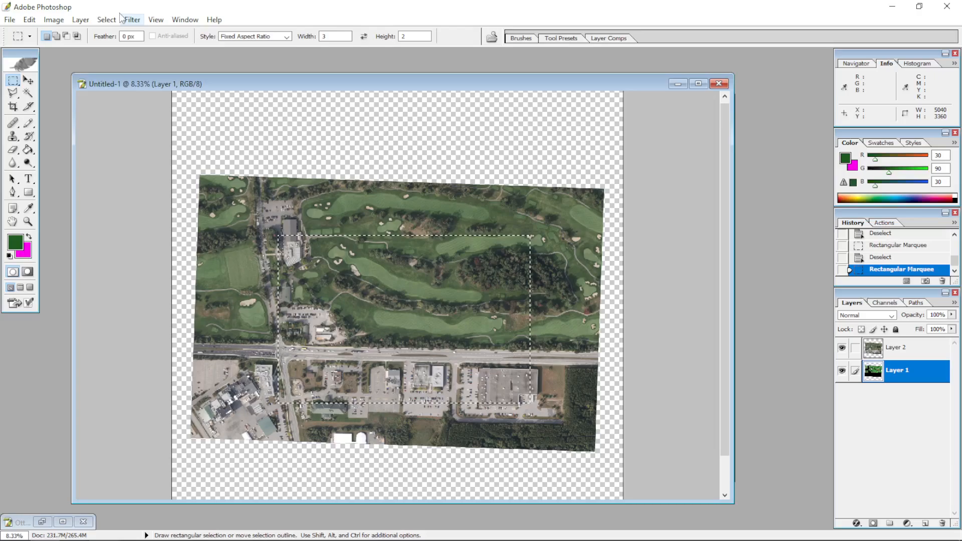
{"action": "left_click", "coordinate": [54, 20]}
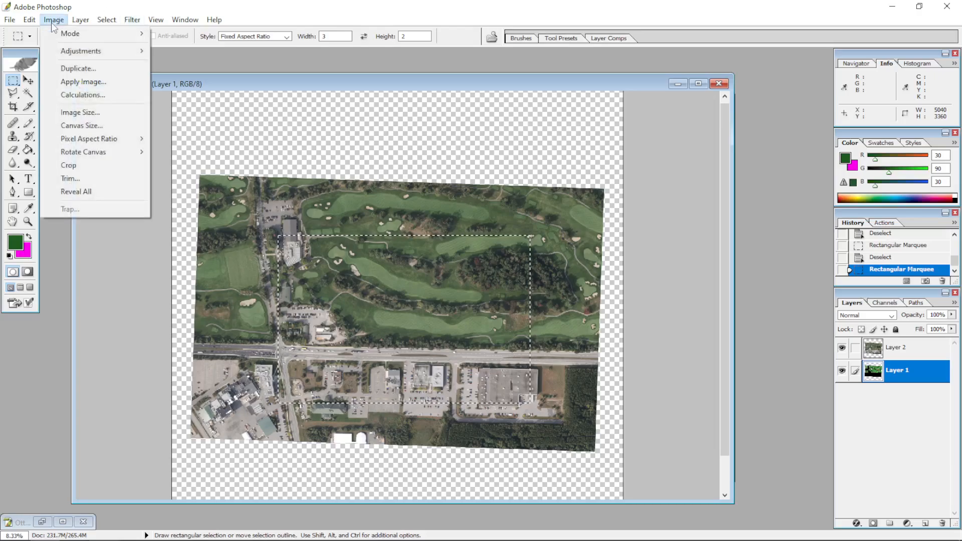
{"action": "left_click", "coordinate": [83, 166]}
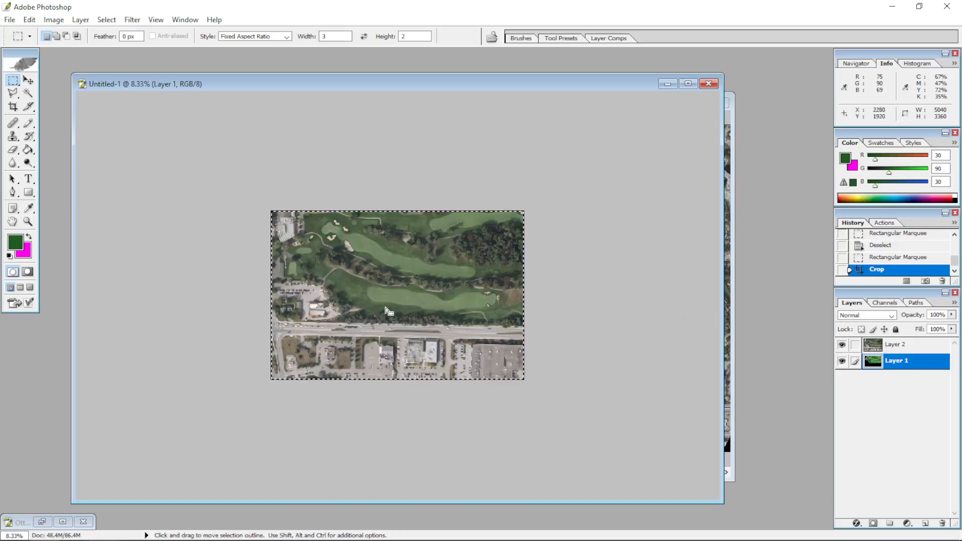
{"action": "left_click_drag", "start_coordinate": [897, 370], "coordinate": [898, 353]}
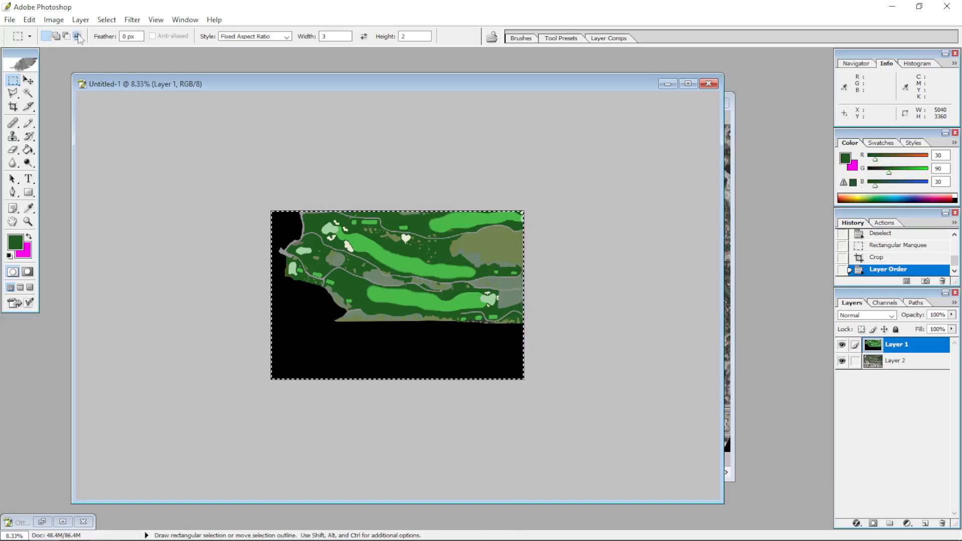
- Make magenta the foreground colour and create a new layer named Slope above Layer 1
{"action": "left_click", "coordinate": [29, 236]}
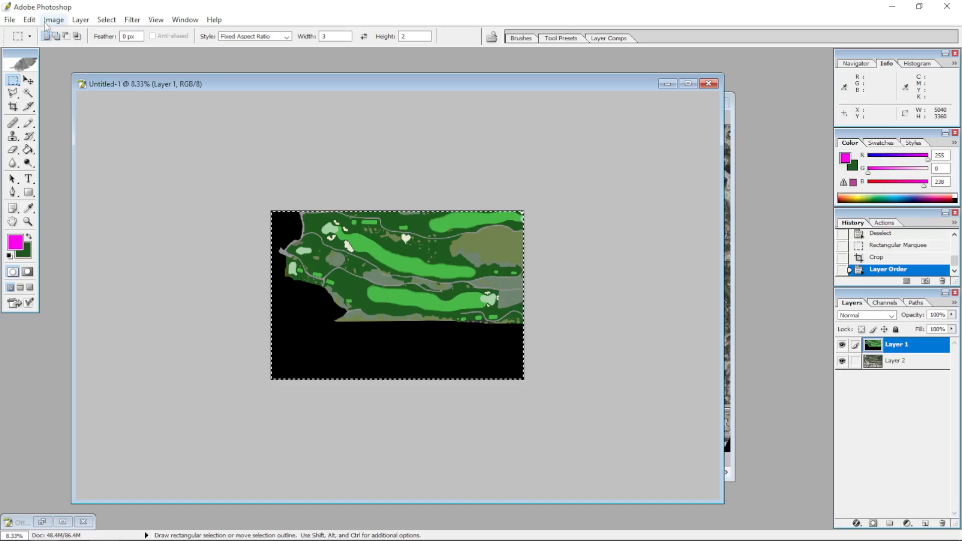
{"action": "left_click", "coordinate": [80, 19]}
{"action": "mouse_move", "coordinate": [85, 33]}
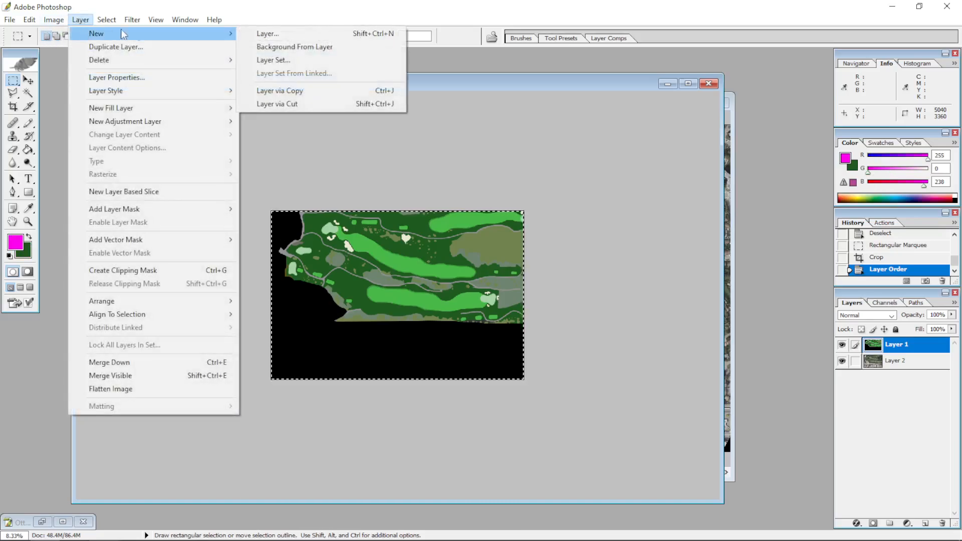
{"action": "left_click", "coordinate": [268, 33]}
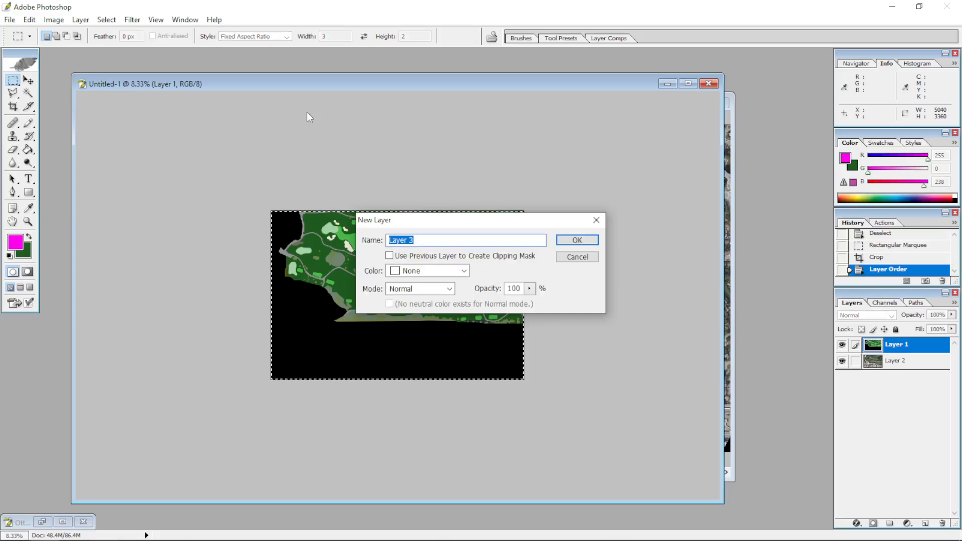
{"action": "type", "text": "Slope"}
{"action": "key", "text": "Return"}
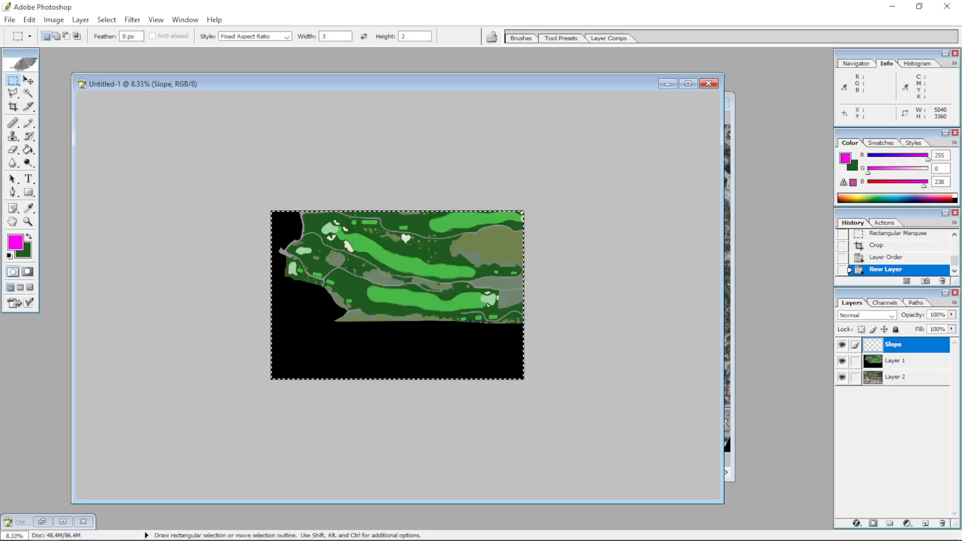
- Choose the Pencil tool and set its master diameter to 192 px
{"action": "left_click", "coordinate": [33, 125]}
{"action": "left_click", "coordinate": [82, 38]}
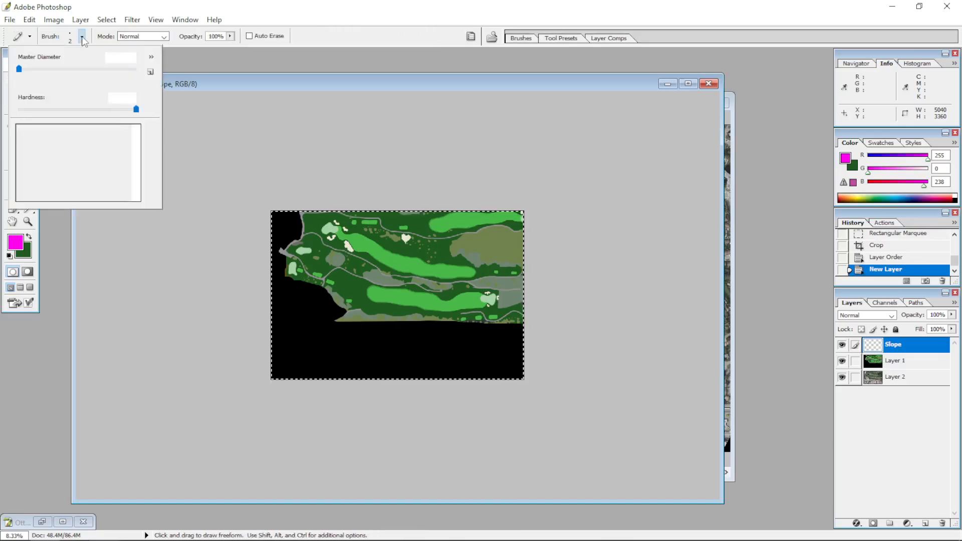
{"action": "left_click_drag", "start_coordinate": [19, 69], "coordinate": [105, 69]}
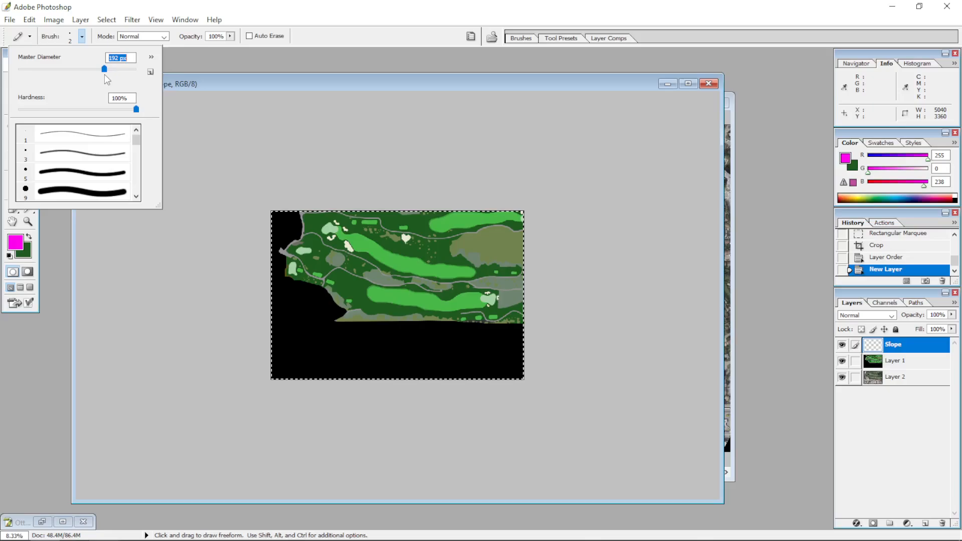
{"action": "left_click", "coordinate": [210, 81]}
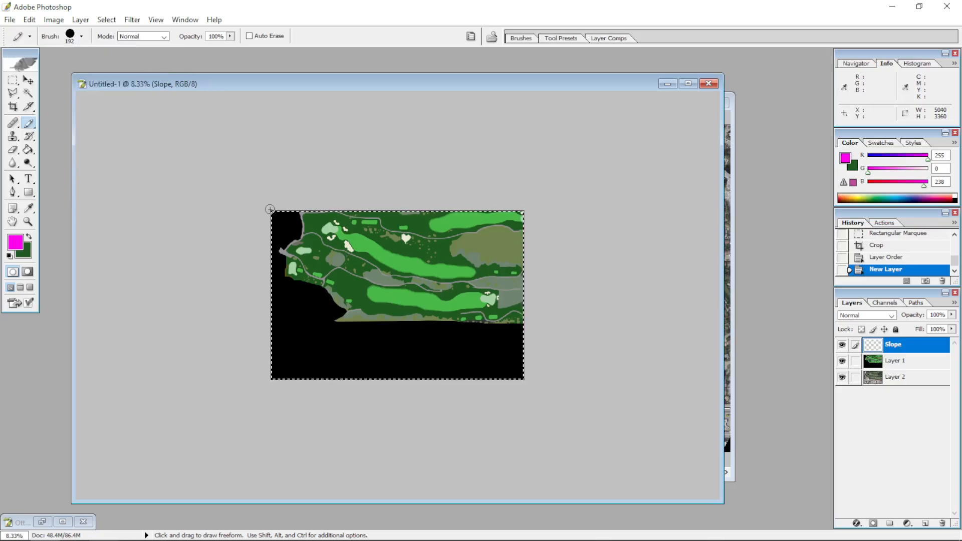
- With Layers 1 and 2 hidden, mark the Slope layer's upper-left and lower-right canvas corners in magenta, and show both layers again
{"action": "left_click", "coordinate": [842, 361]}
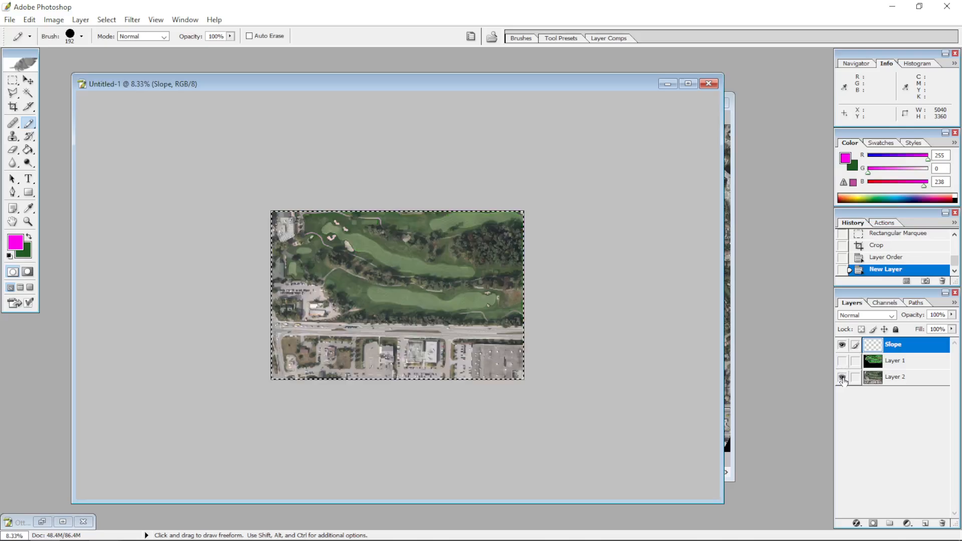
{"action": "left_click", "coordinate": [842, 377]}
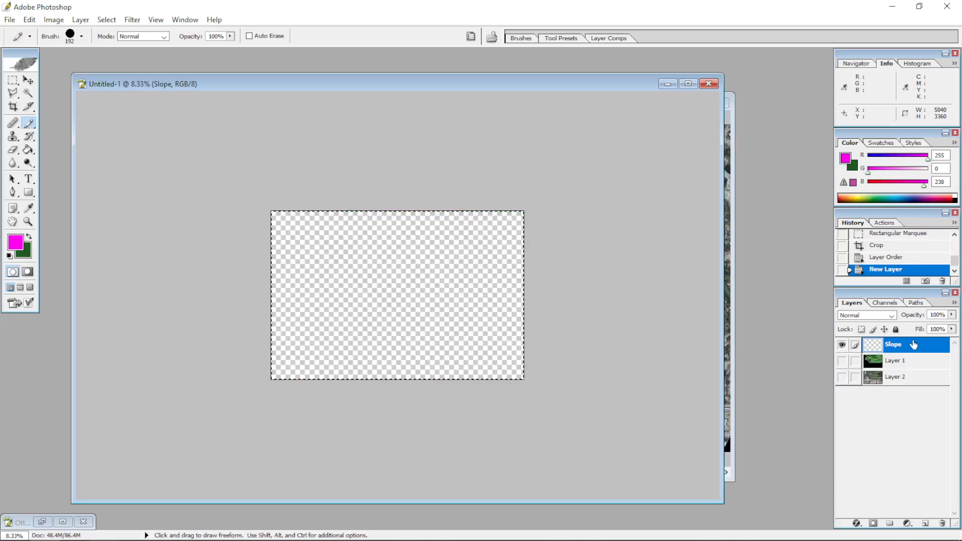
{"action": "left_click", "coordinate": [270, 210]}
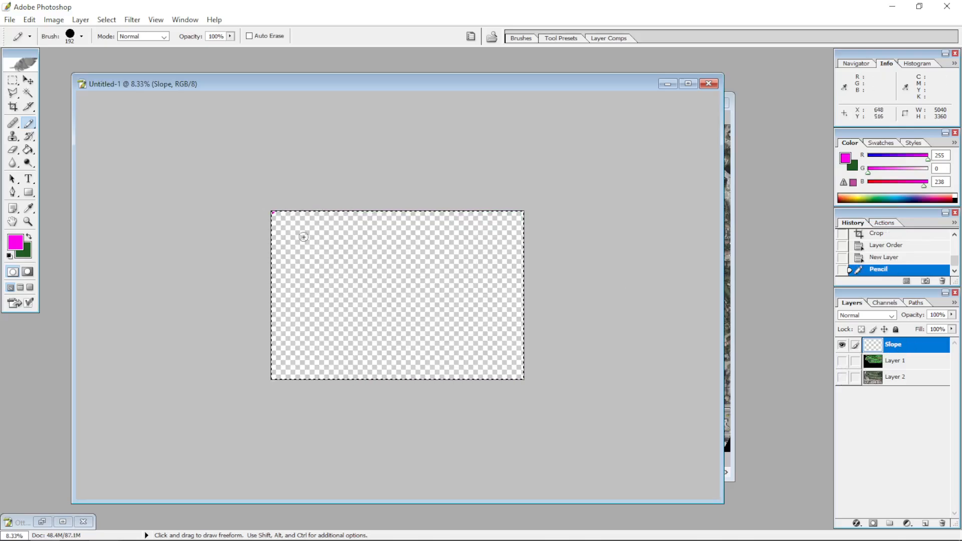
{"action": "left_click", "coordinate": [523, 377]}
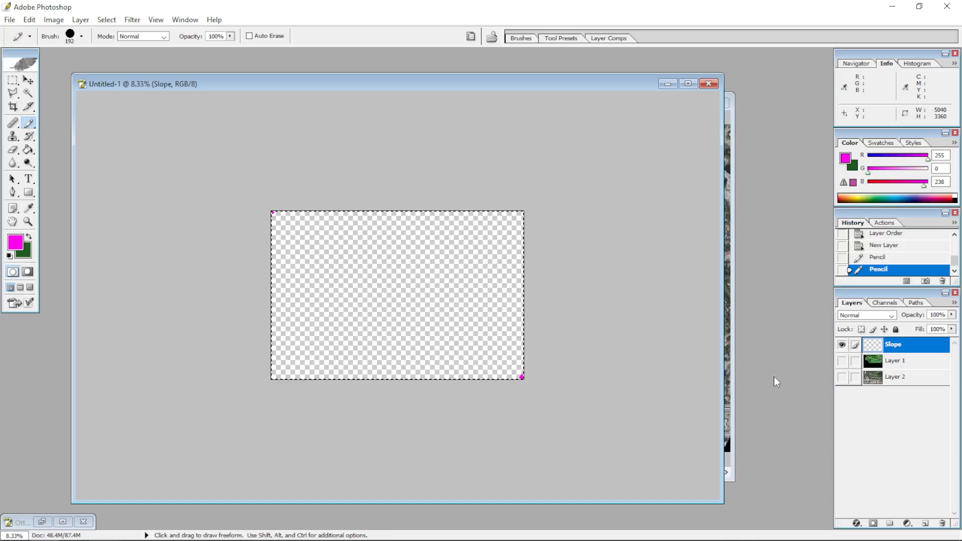
{"action": "left_click_drag", "start_coordinate": [844, 368], "coordinate": [842, 379]}
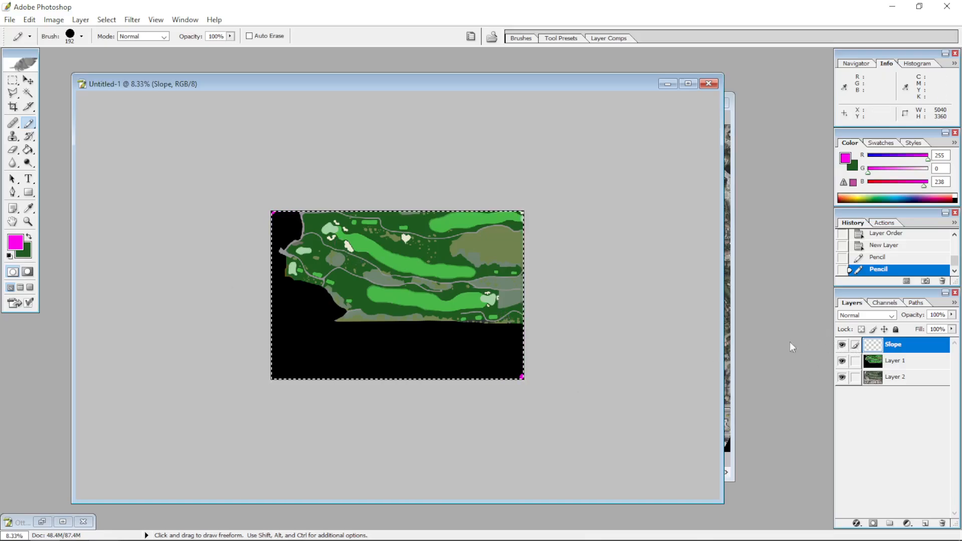
- Start saving the layered document as a Photoshop file and browse to the OttawaHuntGCCCanada folder
{"action": "key", "text": "ctrl+c"}
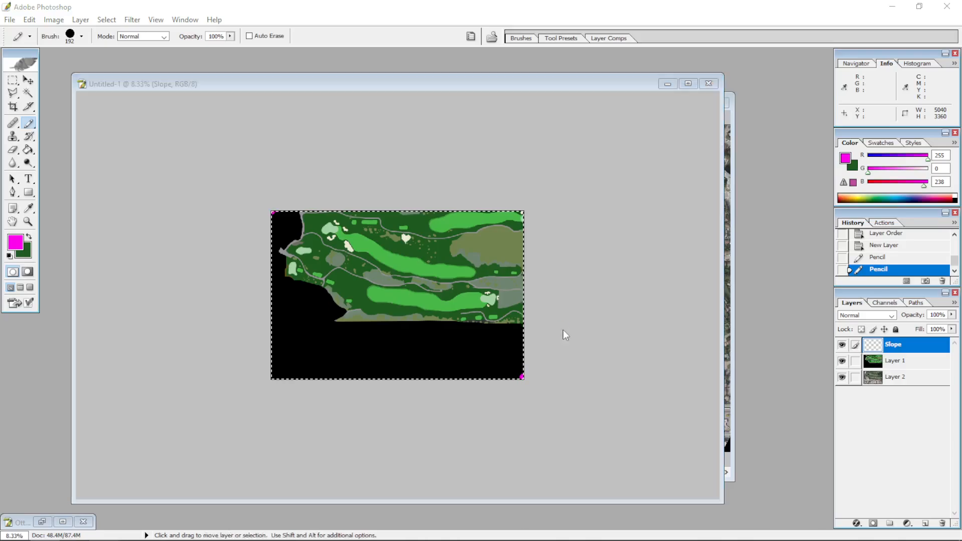
{"action": "key", "text": "ctrl+s"}
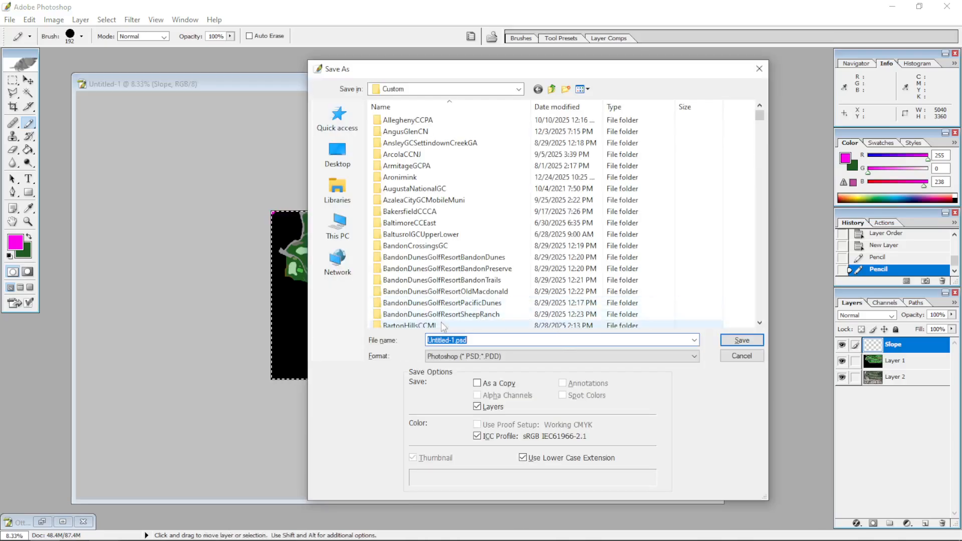
{"action": "left_click", "coordinate": [411, 284]}
{"action": "key", "text": "o"}
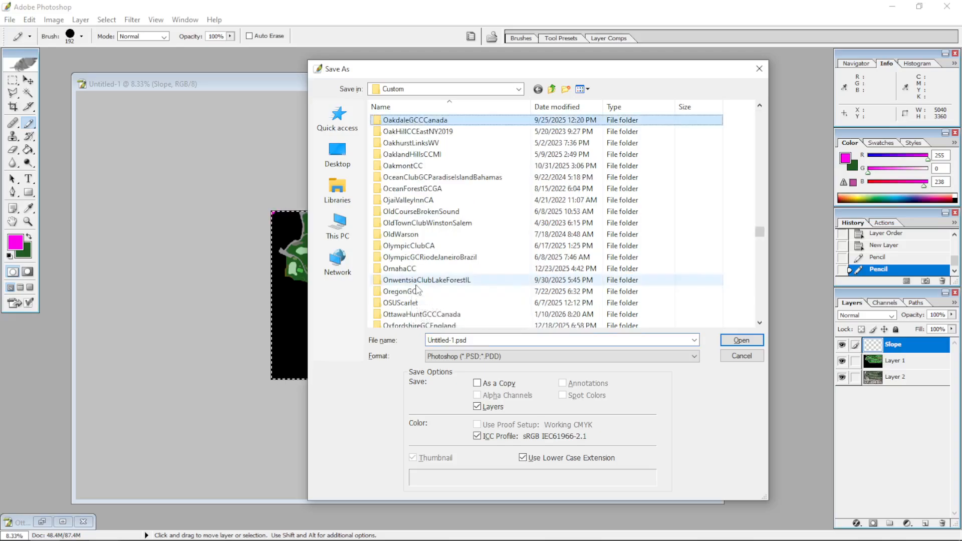
{"action": "scroll", "coordinate": [414, 289], "scroll_direction": "down", "scroll_amount": 1}
{"action": "double_click", "coordinate": [422, 280]}
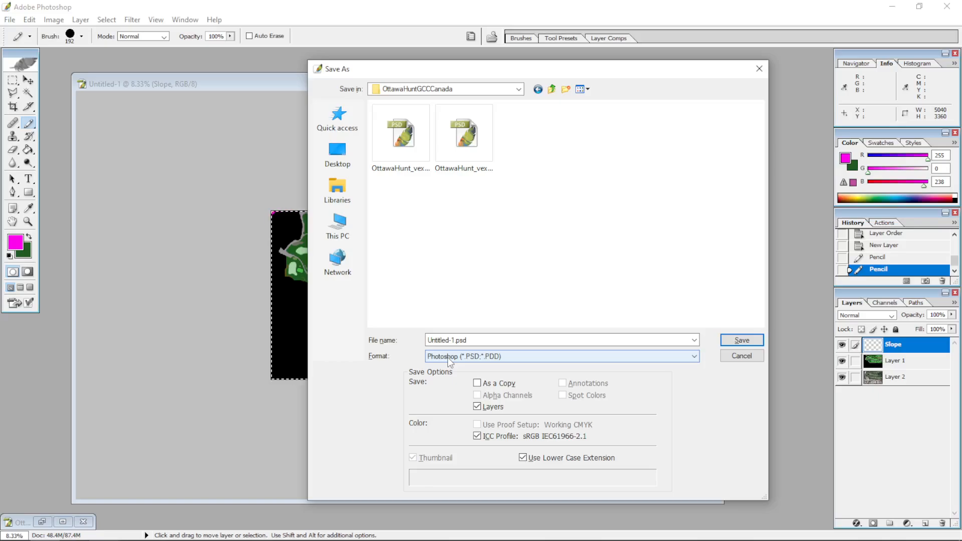
{"action": "left_click", "coordinate": [476, 341]}
{"action": "type", "text": "ho"}
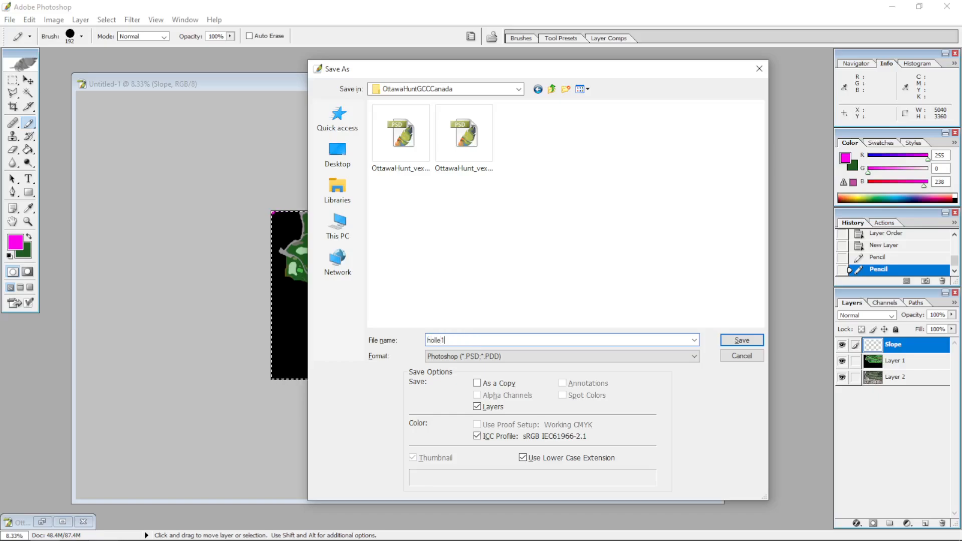
{"action": "type", "text": "lle1"}
{"action": "key", "text": "Return"}
{"action": "key", "text": "Return"}
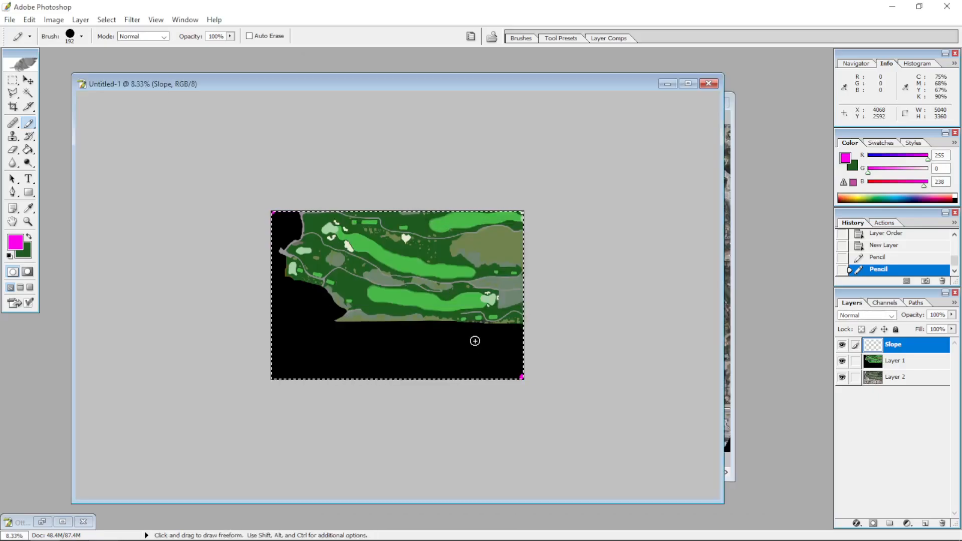
- Save the document with its layers as hole1.psd in the OttawaHuntGCCCanada folder, with Maximize compatibility on
{"action": "key", "text": "ctrl+s"}
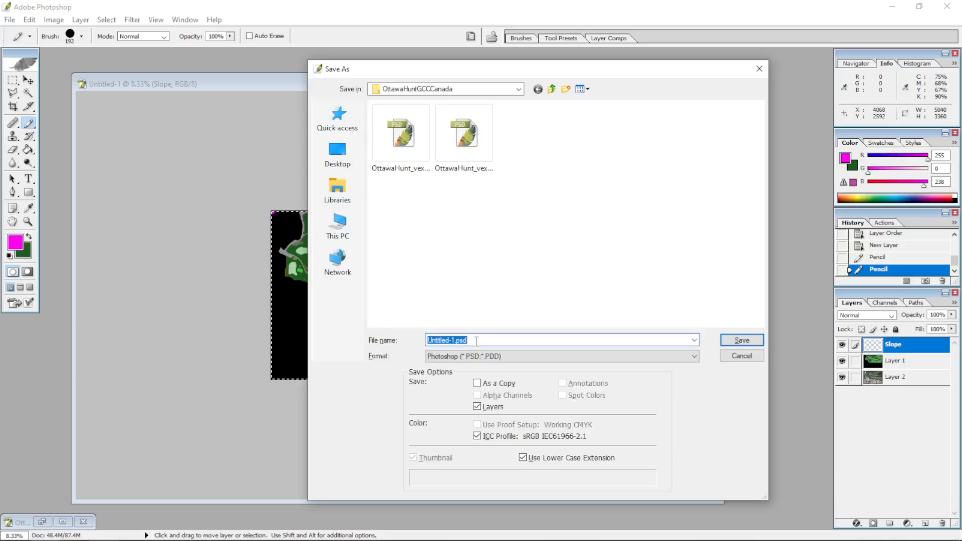
{"action": "type", "text": "hole"}
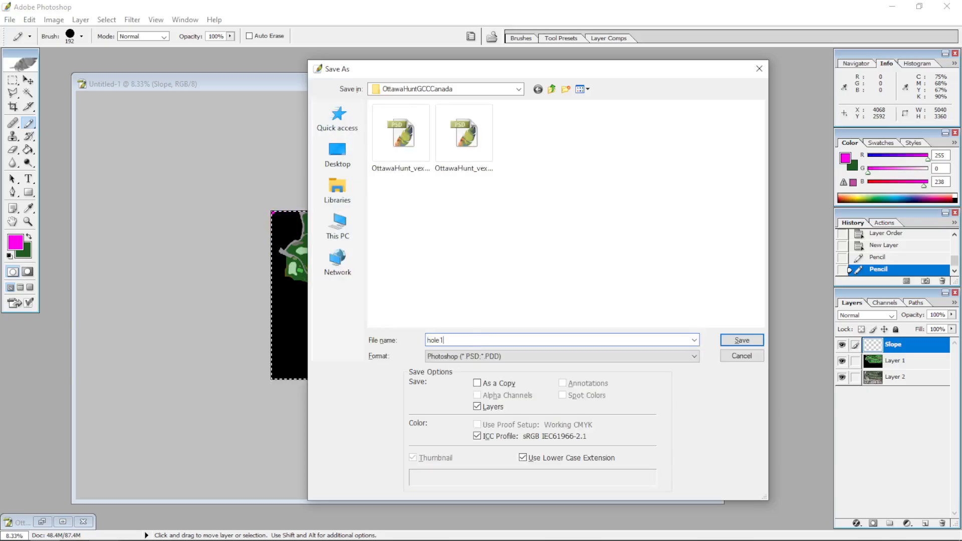
{"action": "type", "text": "1"}
{"action": "key", "text": "Return"}
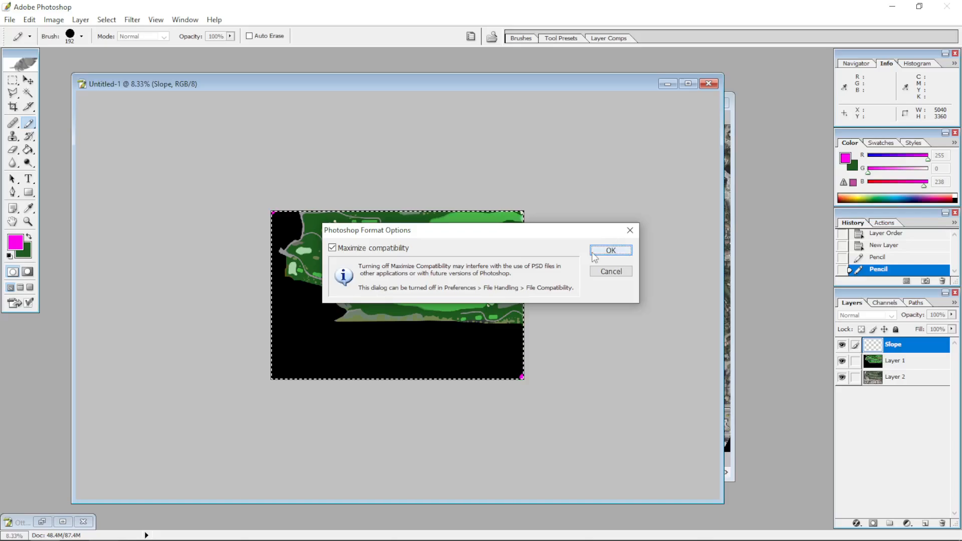
{"action": "left_click", "coordinate": [593, 254]}
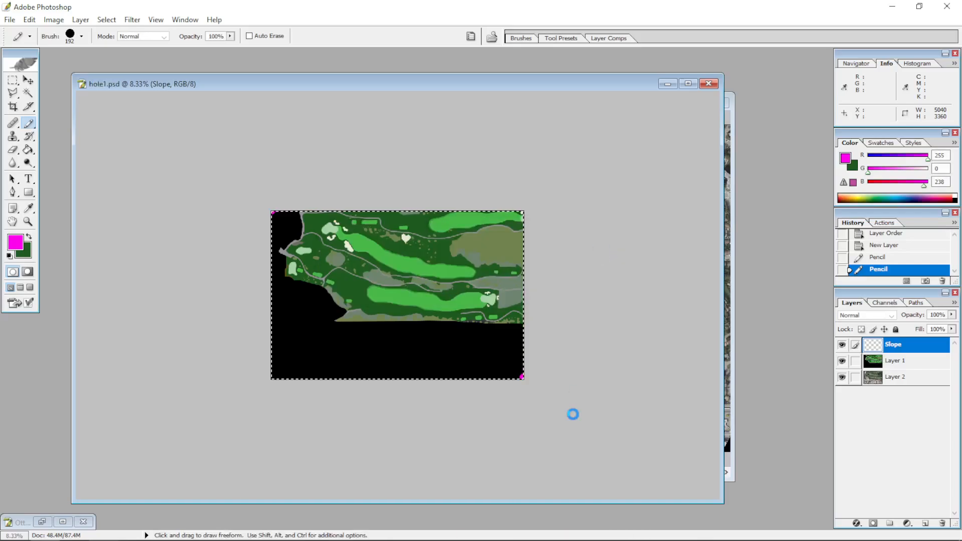
- Close the saved document and reopen hole1.psd from the OttawaHuntGCCCanada folder
{"action": "left_click", "coordinate": [709, 84]}
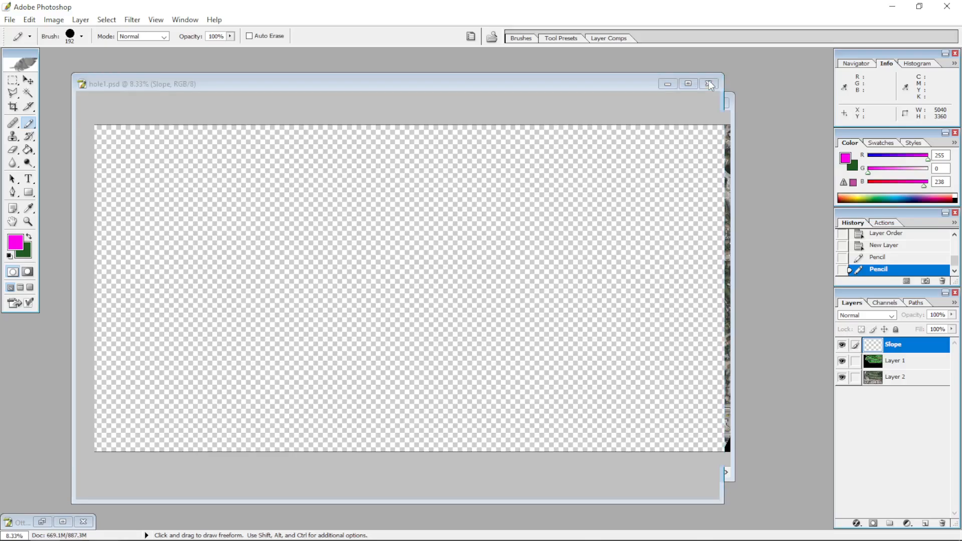
{"action": "left_click", "coordinate": [9, 19]}
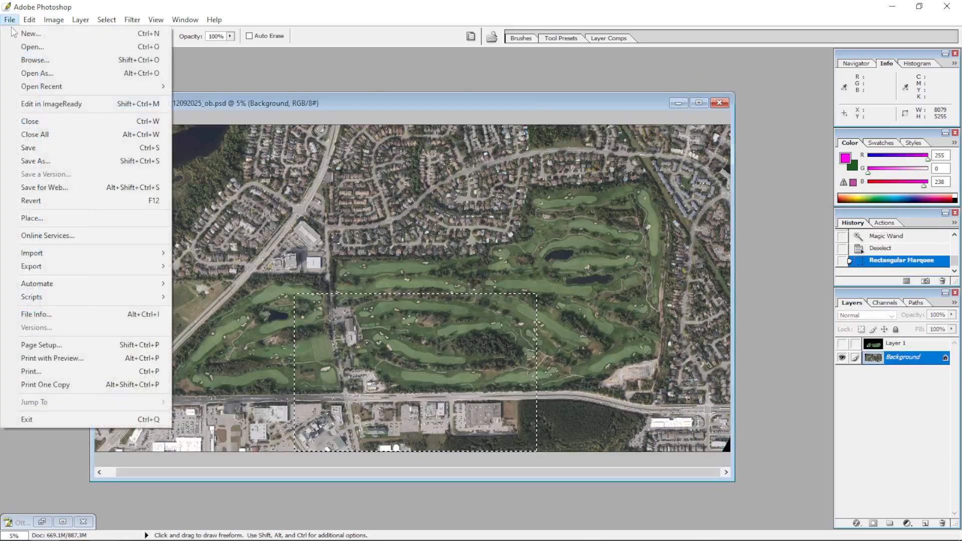
{"action": "left_click", "coordinate": [32, 47]}
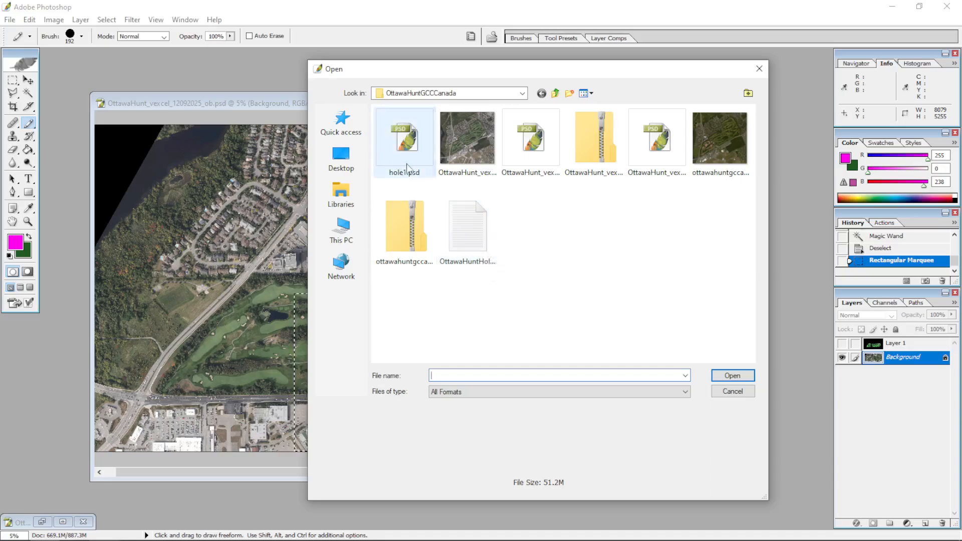
{"action": "double_click", "coordinate": [407, 169]}
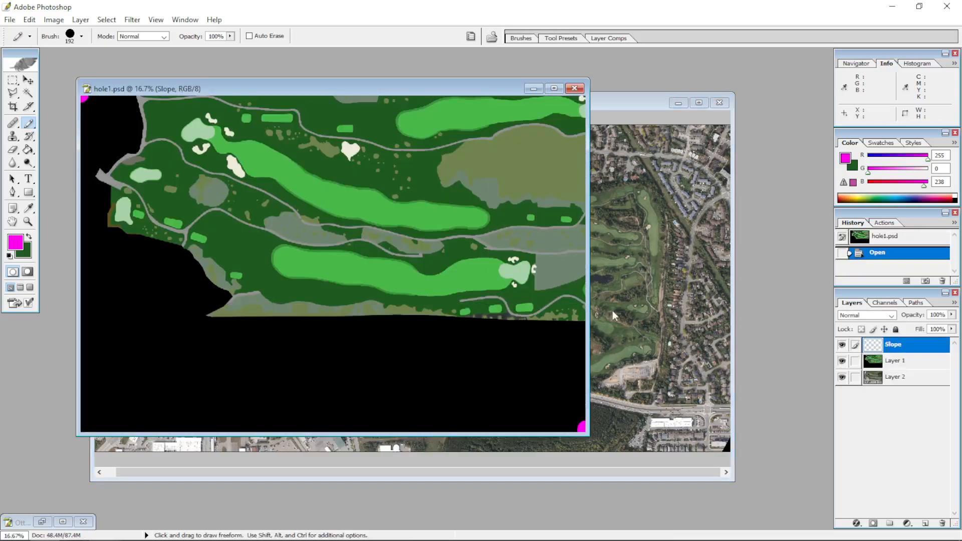
- Check the aerial photo, painted map and Slope layers one at a time, show all three again, and keep hole1.psd open
{"action": "left_click", "coordinate": [842, 361]}
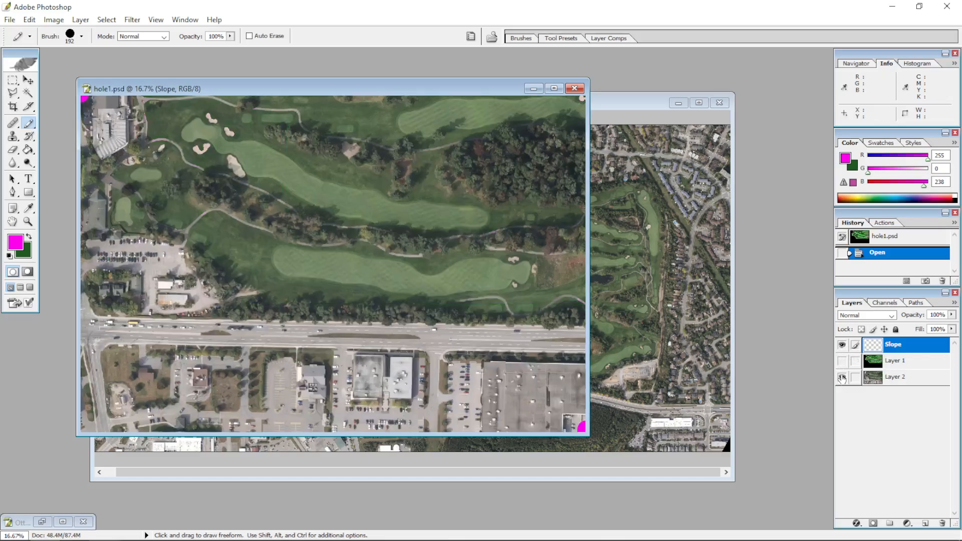
{"action": "left_click", "coordinate": [842, 345]}
{"action": "left_click", "coordinate": [876, 380]}
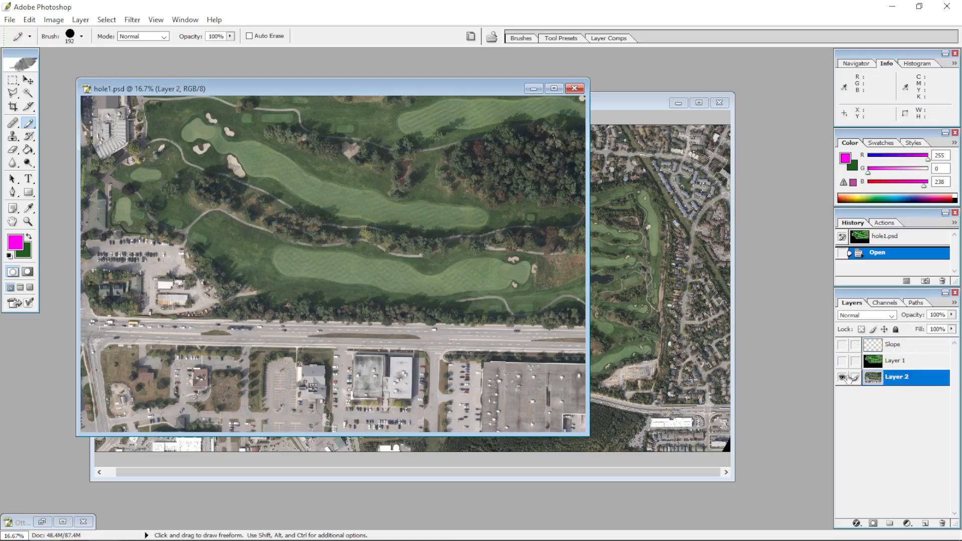
{"action": "left_click", "coordinate": [842, 377]}
{"action": "left_click", "coordinate": [842, 361]}
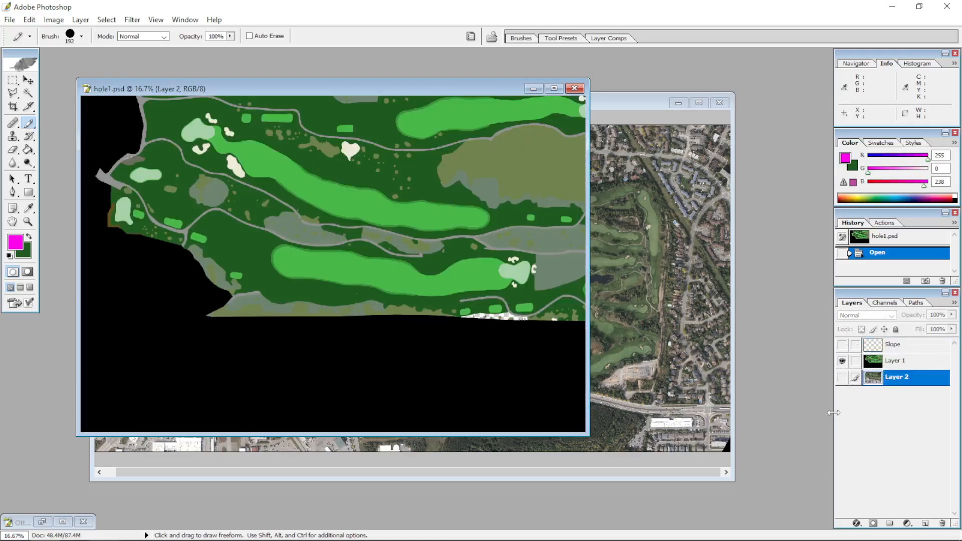
{"action": "left_click", "coordinate": [842, 361]}
{"action": "left_click", "coordinate": [842, 345]}
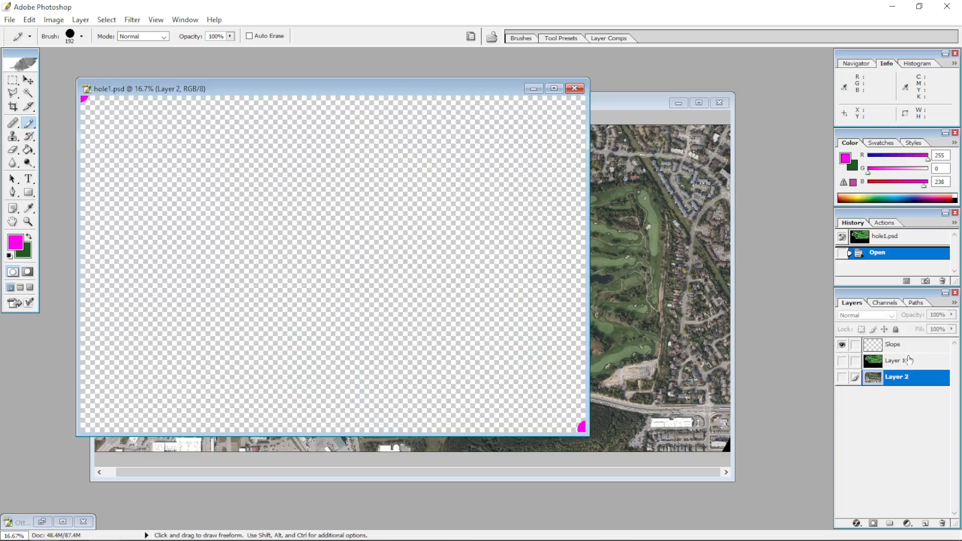
{"action": "left_click", "coordinate": [842, 361]}
{"action": "left_click", "coordinate": [843, 377]}
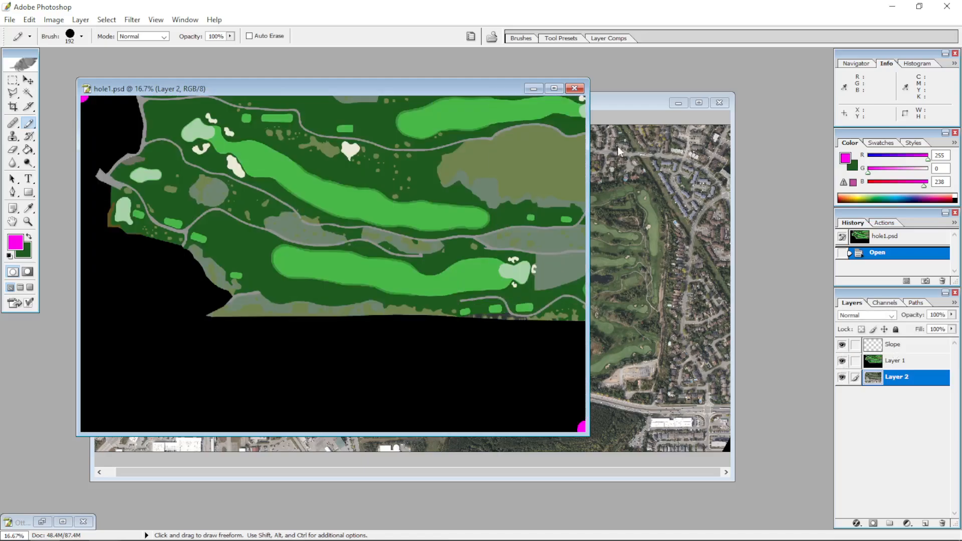
{"action": "left_click", "coordinate": [575, 89]}
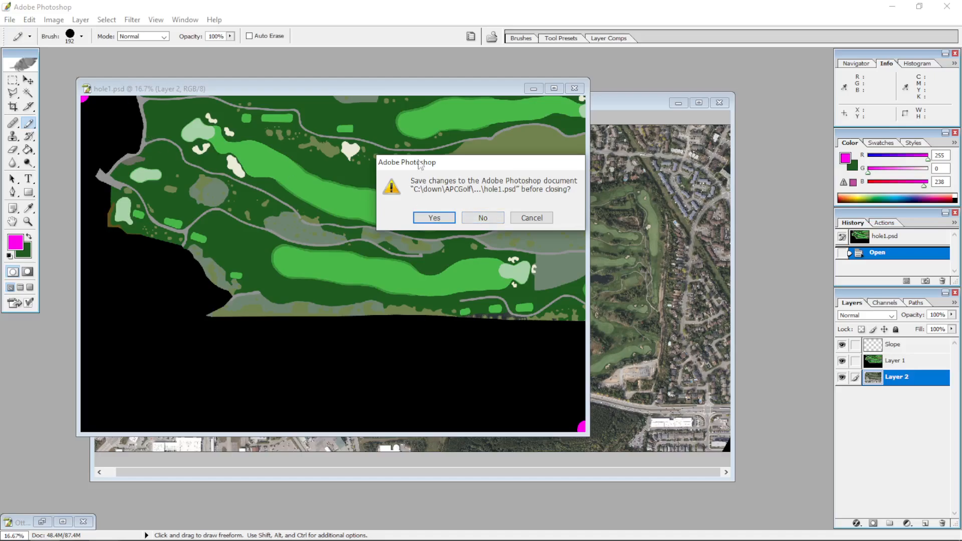
{"action": "left_click", "coordinate": [542, 220]}
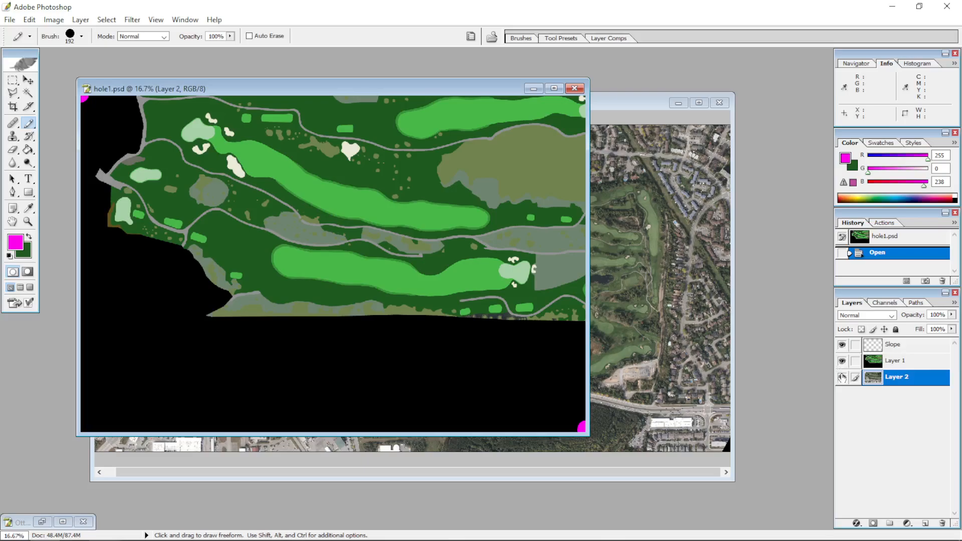
- Hide Layer 1 to uncover the aerial photo in Layer 2, and make Slope the active layer
{"action": "left_click", "coordinate": [842, 361]}
{"action": "left_click", "coordinate": [891, 344]}
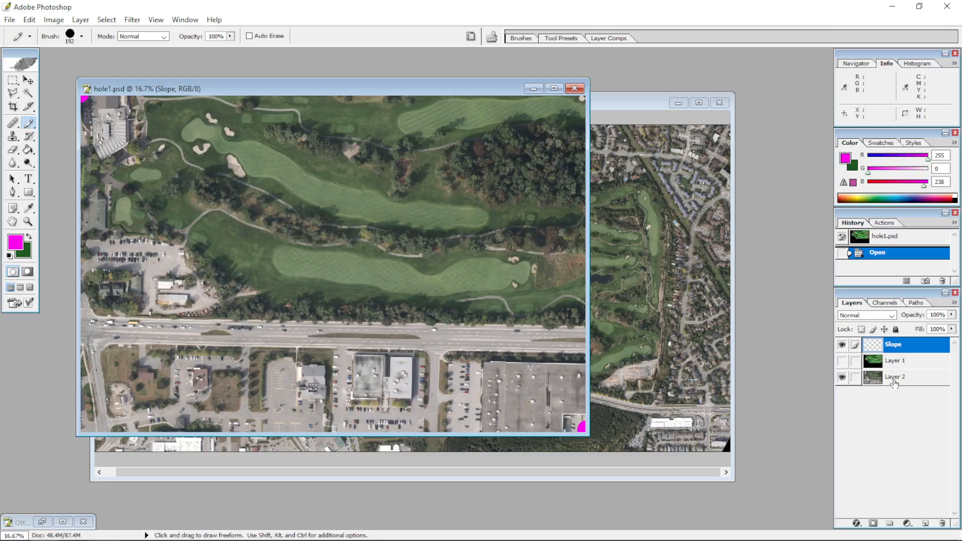
{"action": "left_click", "coordinate": [842, 346]}
{"action": "left_click", "coordinate": [842, 378]}
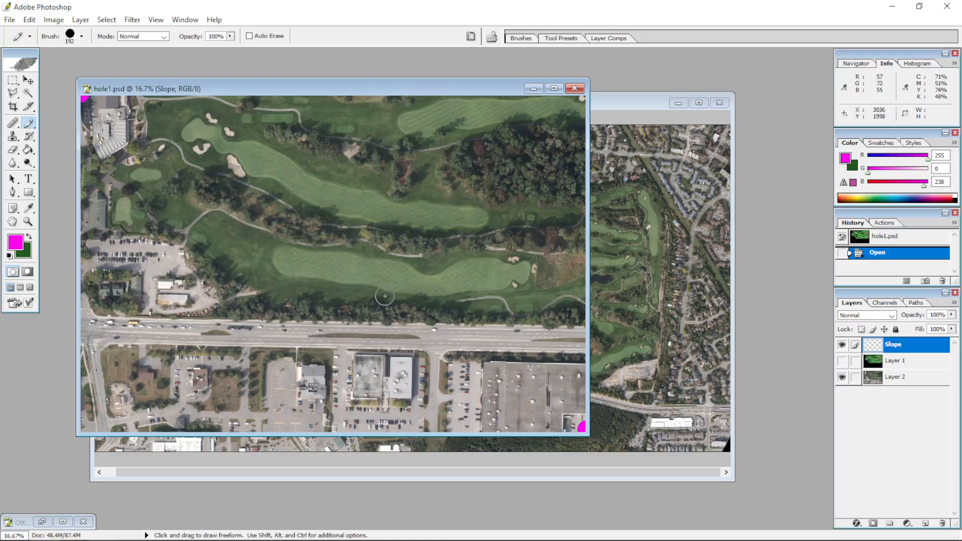
- Examine the lower hole's fairway, green and bunkers on the aerial photo at 100%, and return to the full image
{"action": "key", "text": "ctrl+plus"}
{"action": "key", "text": "ctrl+plus"}
{"action": "key", "text": "ctrl+plus"}
{"action": "key", "text": "ctrl+plus"}
{"action": "key", "text": "ctrl+plus"}
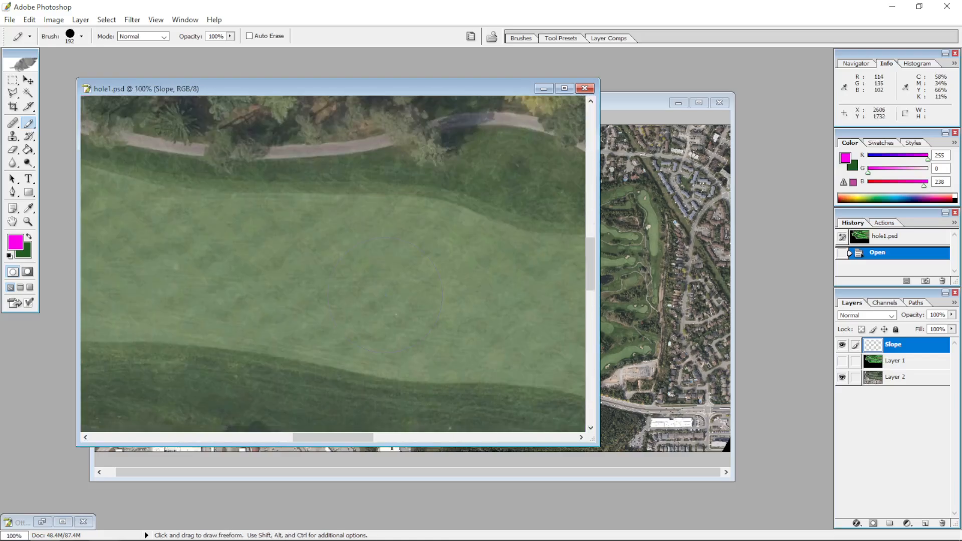
{"action": "left_click_drag", "start_coordinate": [329, 438], "coordinate": [493, 420]}
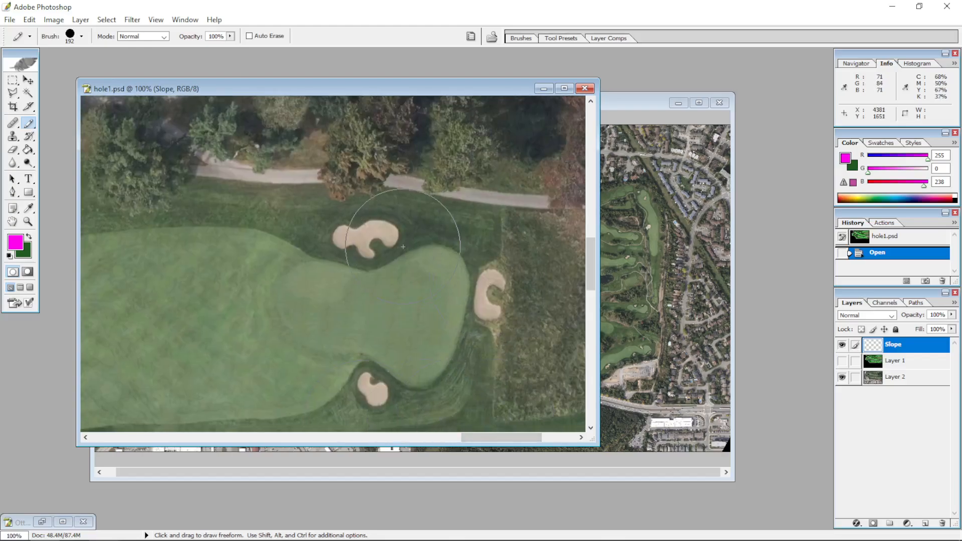
{"action": "key", "text": "ctrl+minus"}
{"action": "key", "text": "ctrl+minus"}
{"action": "key", "text": "ctrl+minus"}
{"action": "key", "text": "ctrl+minus"}
{"action": "key", "text": "ctrl+minus"}
{"action": "key", "text": "ctrl+minus"}
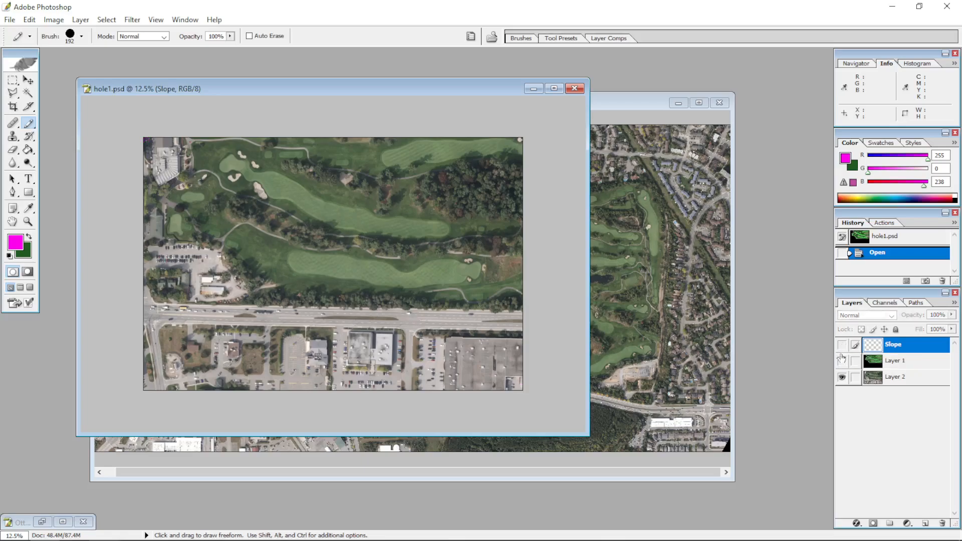
- With Layer 2 active and the only layer visible, save a JPEG copy named hole1.jpg in the OttawaHuntGCCCanada folder
{"action": "left_click", "coordinate": [894, 377]}
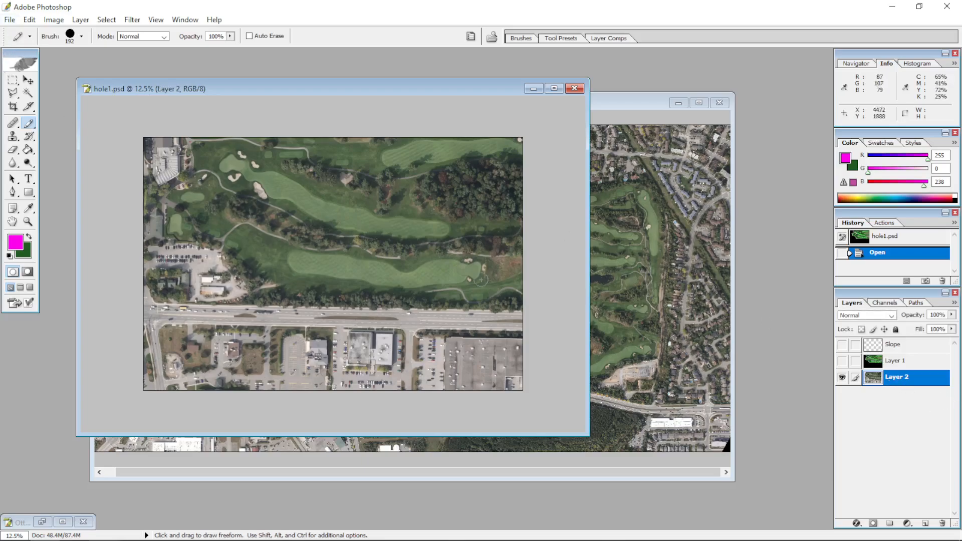
{"action": "left_click", "coordinate": [10, 20]}
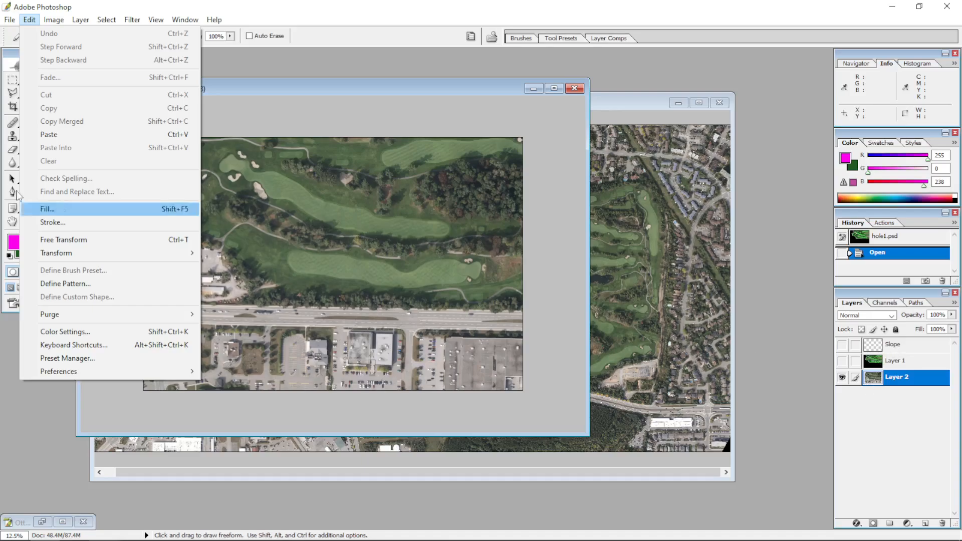
{"action": "mouse_move", "coordinate": [9, 20]}
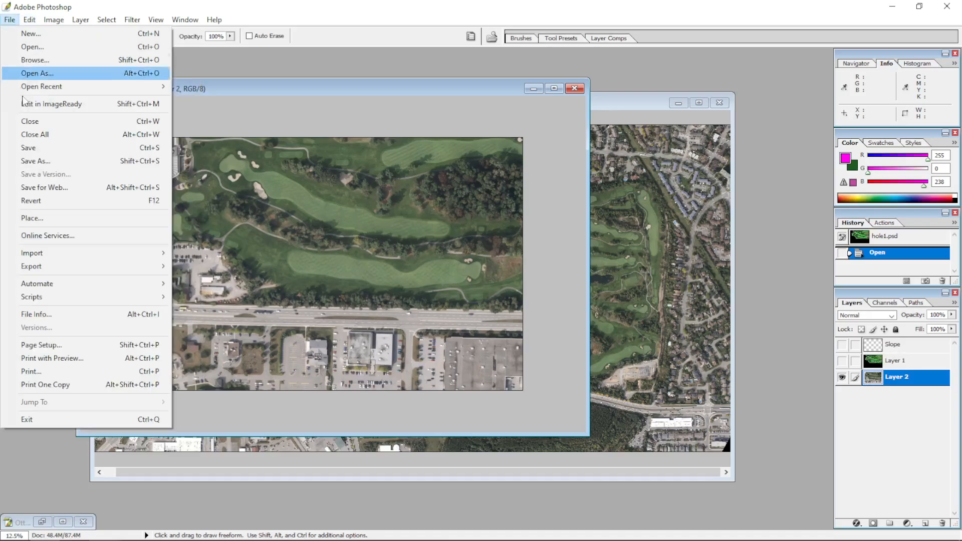
{"action": "left_click", "coordinate": [37, 161]}
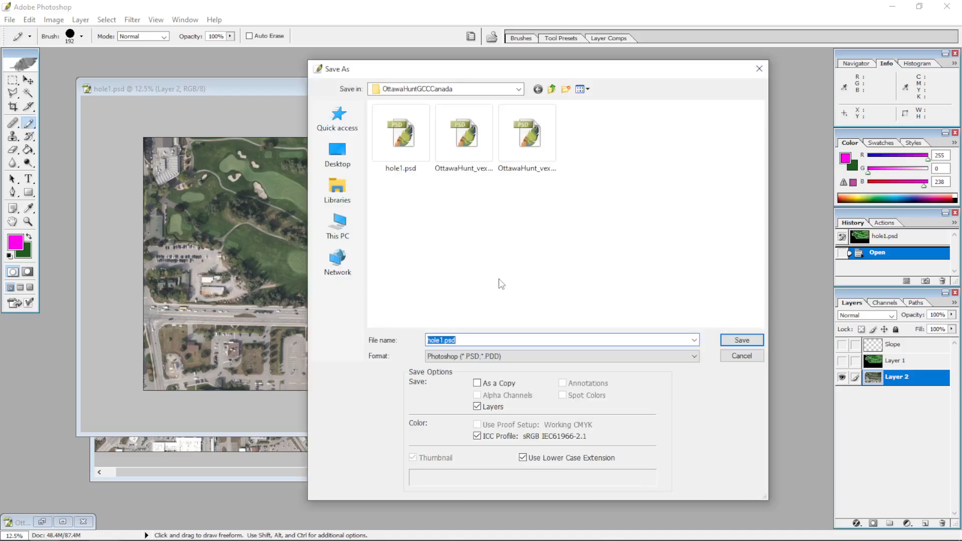
{"action": "left_click", "coordinate": [447, 355]}
{"action": "left_click", "coordinate": [446, 414]}
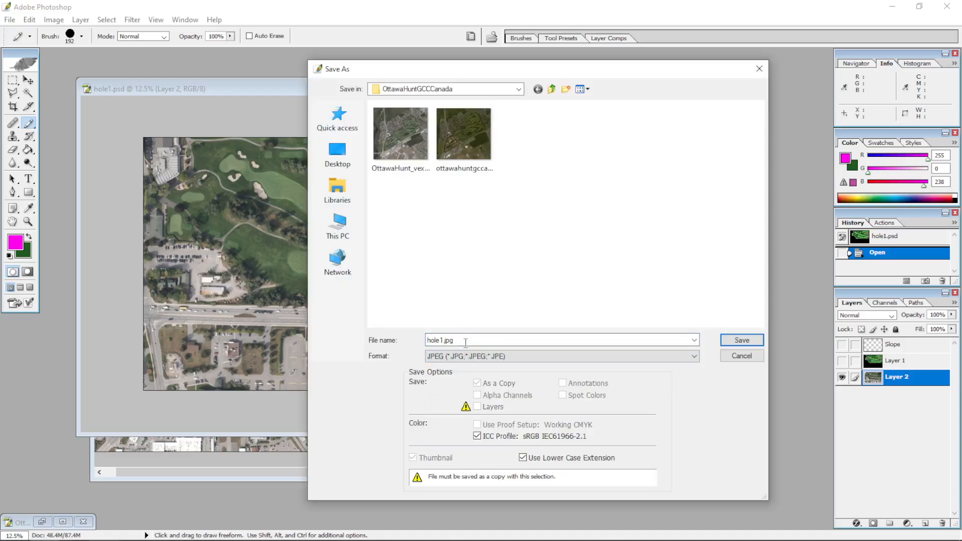
{"action": "type", "text": "hole1"}
{"action": "key", "text": "Return"}
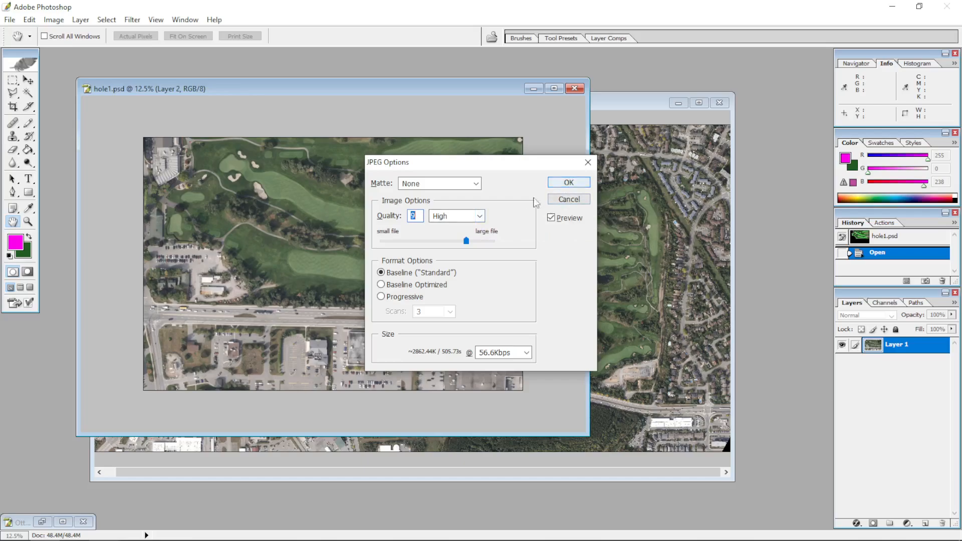
- Complete the JPEG export at High quality 9 with the Baseline ("Standard") format
{"action": "left_click", "coordinate": [479, 217]}
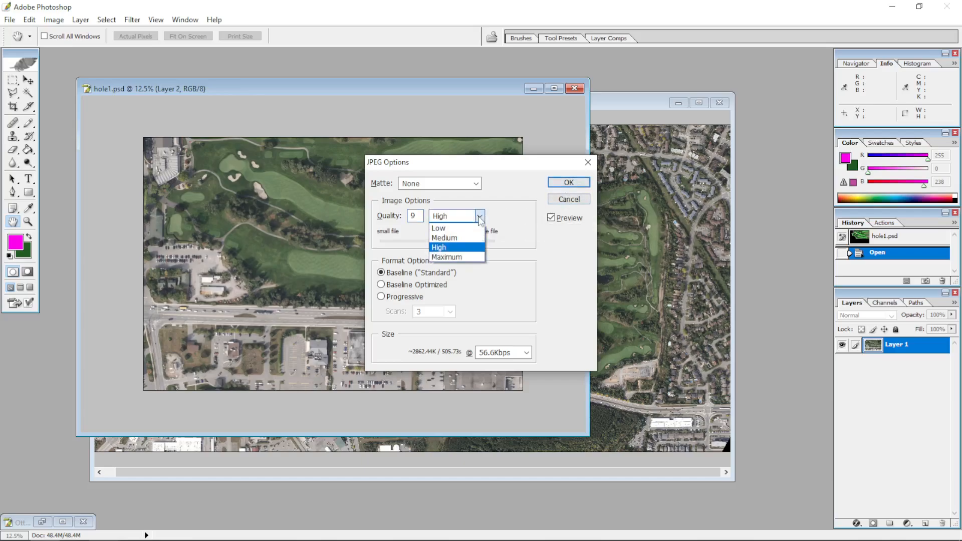
{"action": "left_click", "coordinate": [520, 199]}
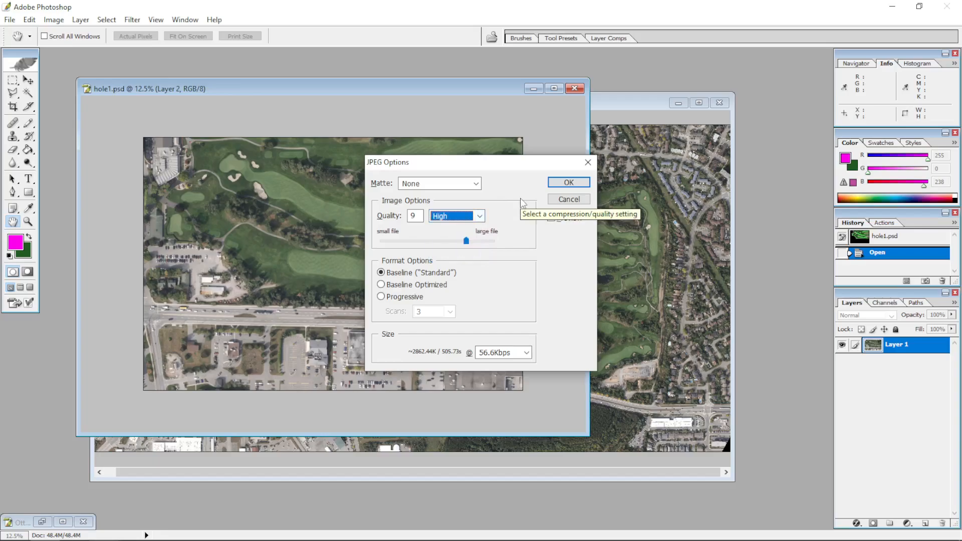
{"action": "left_click", "coordinate": [569, 184]}
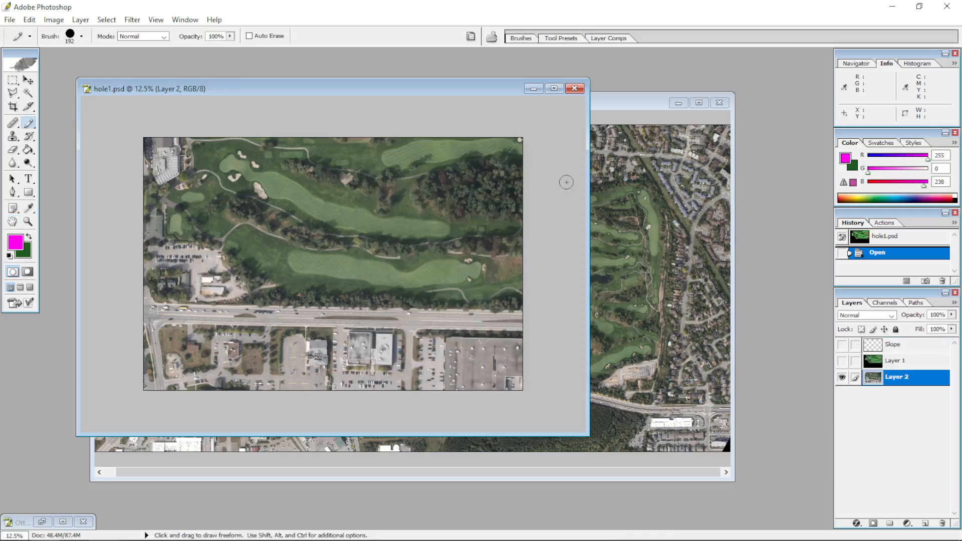
- Hide Layer 2, then make Layer 1 with the coloured course drawing the active and only visible layer
{"action": "left_click", "coordinate": [842, 379]}
{"action": "left_click", "coordinate": [895, 361]}
{"action": "left_click", "coordinate": [842, 361]}
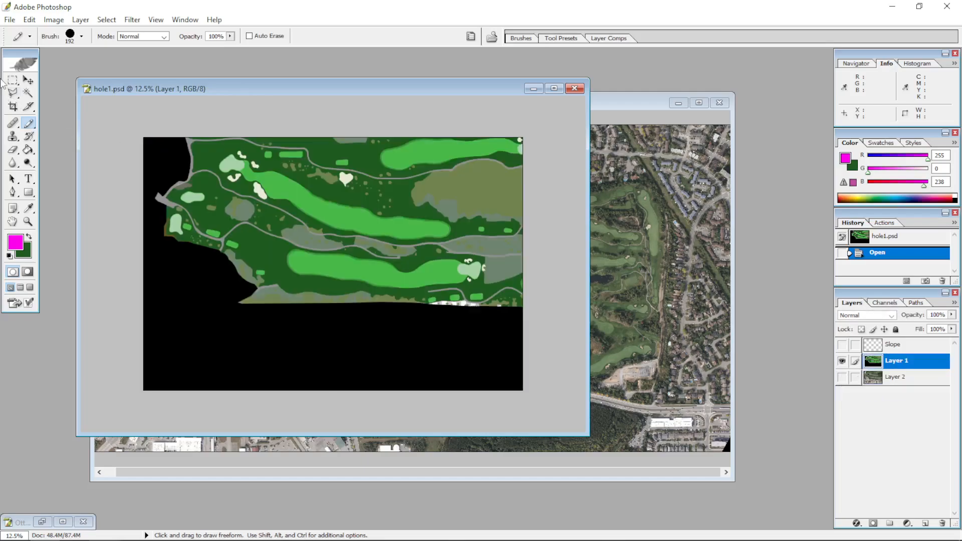
- Save a PNG copy of the visible course drawing named Hole 1b in the OttawaHuntGCCCanada folder
{"action": "left_click", "coordinate": [10, 19]}
{"action": "left_click", "coordinate": [35, 161]}
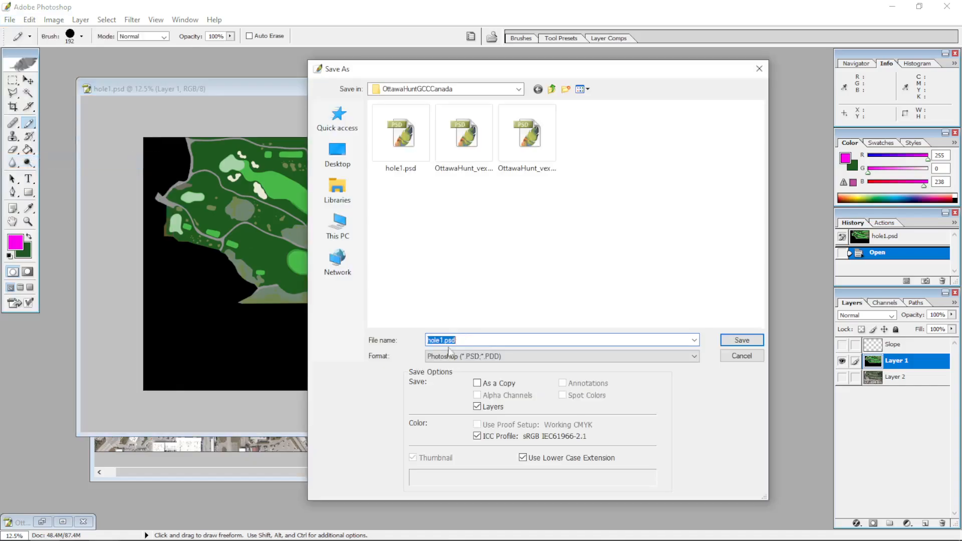
{"action": "left_click", "coordinate": [451, 356]}
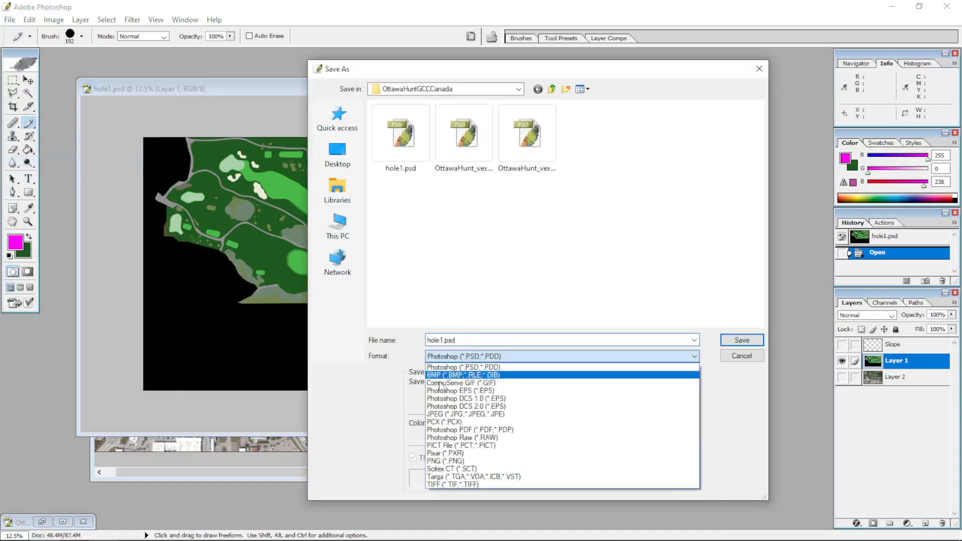
{"action": "left_click", "coordinate": [441, 461]}
{"action": "double_click", "coordinate": [477, 341]}
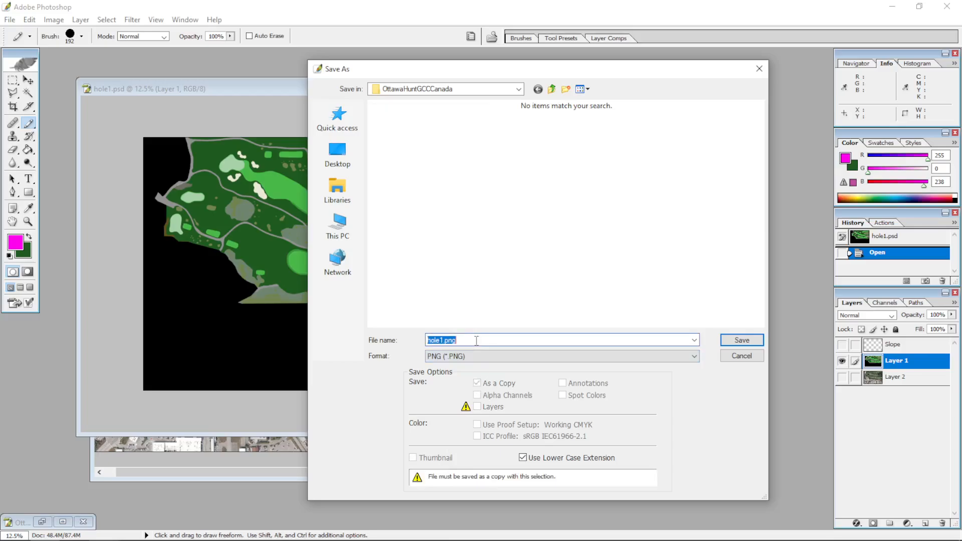
{"action": "type", "text": "Hole 1b"}
{"action": "key", "text": "Return"}
{"action": "left_click", "coordinate": [514, 271]}
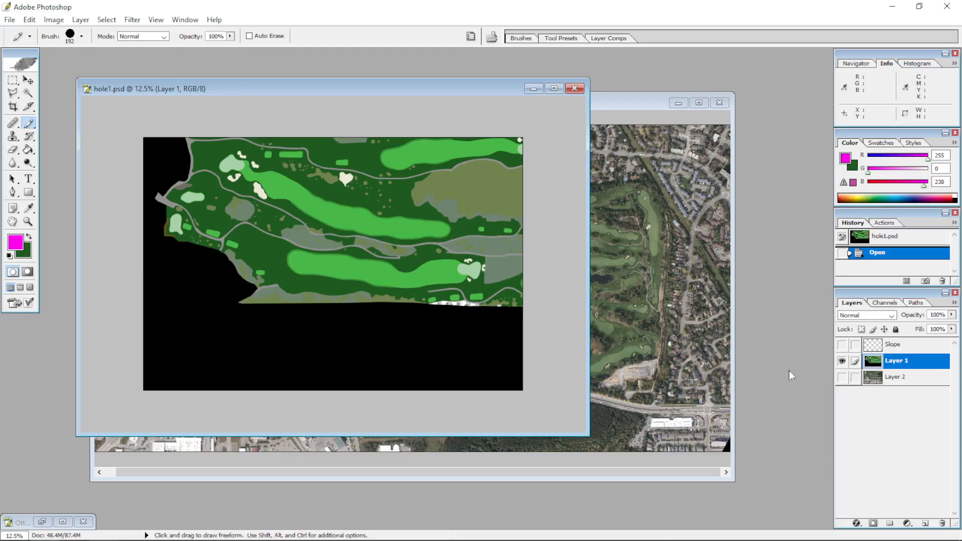
- With Slope active and the only layer visible, save a PNG copy named Hole 1c in the OttawaHuntGCCCanada folder
{"action": "left_click", "coordinate": [842, 363]}
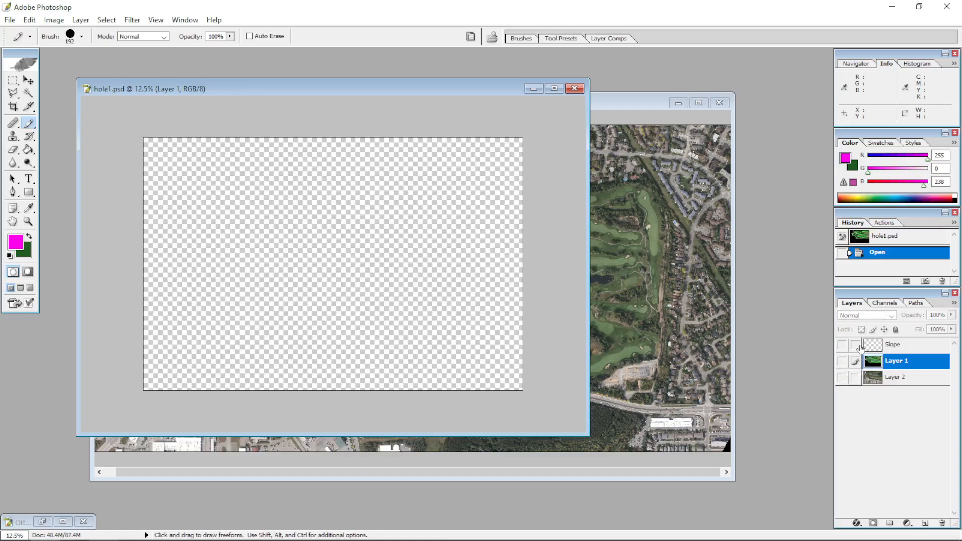
{"action": "left_click", "coordinate": [902, 344]}
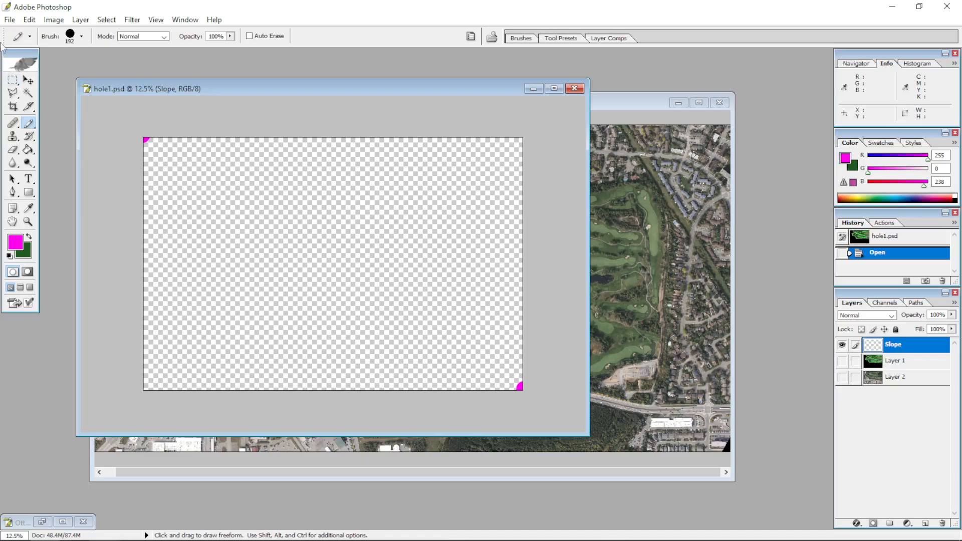
{"action": "left_click", "coordinate": [10, 19]}
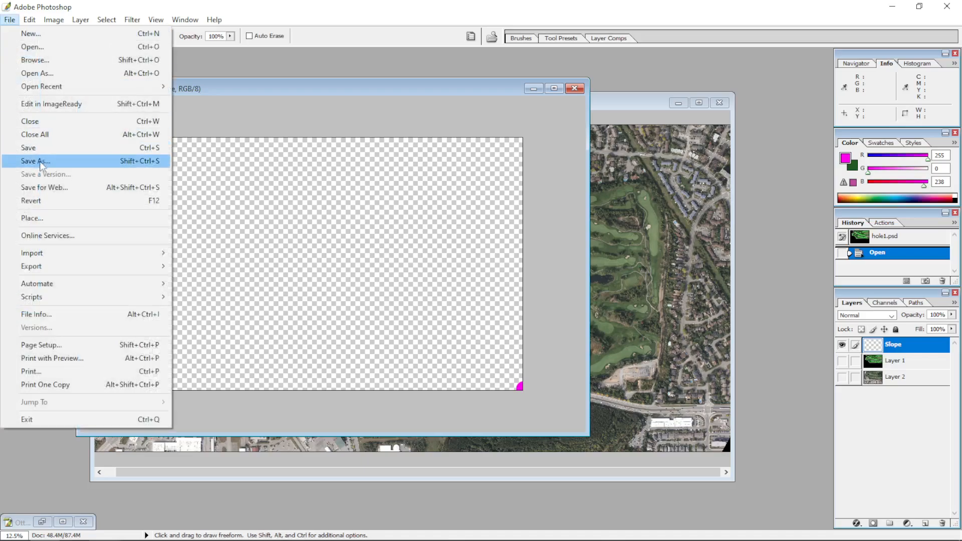
{"action": "left_click", "coordinate": [42, 161]}
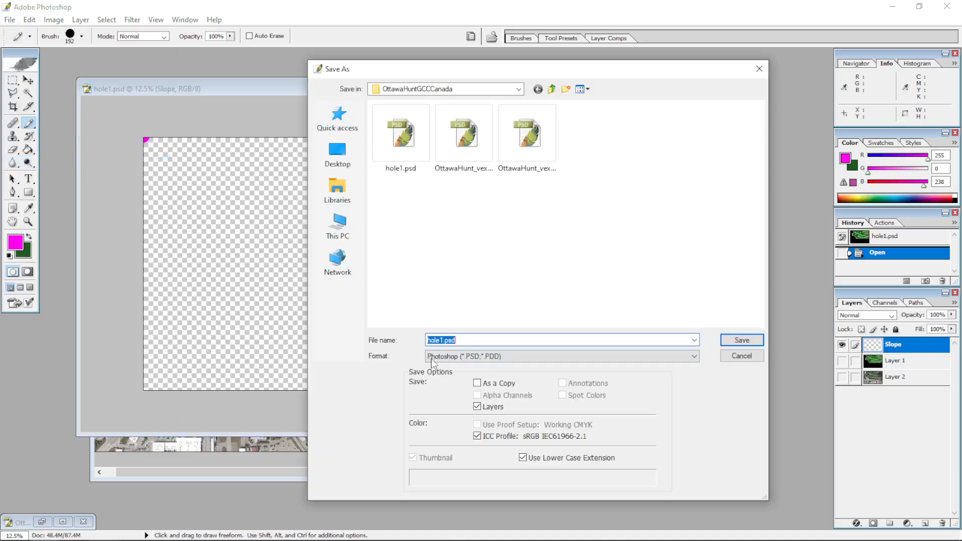
{"action": "left_click", "coordinate": [432, 359]}
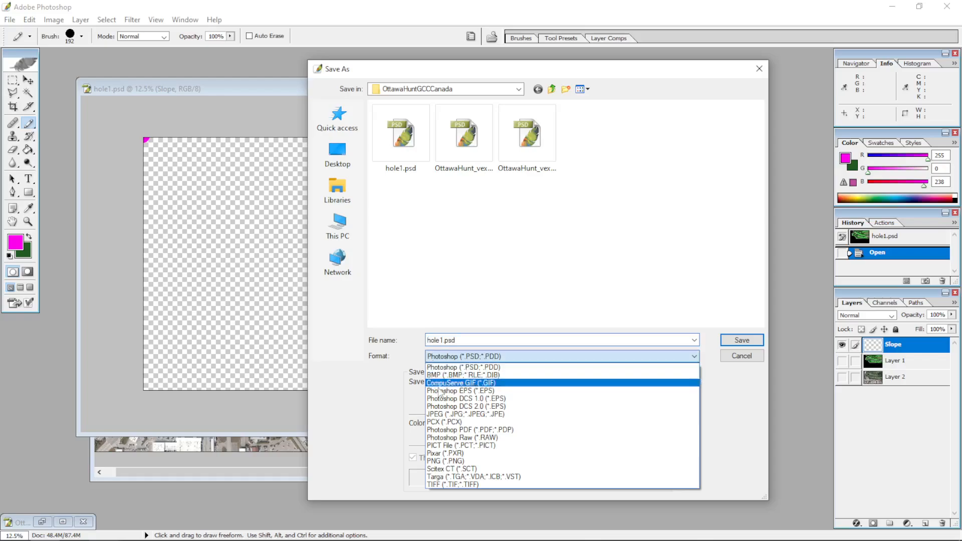
{"action": "left_click", "coordinate": [441, 459]}
{"action": "double_click", "coordinate": [474, 342]}
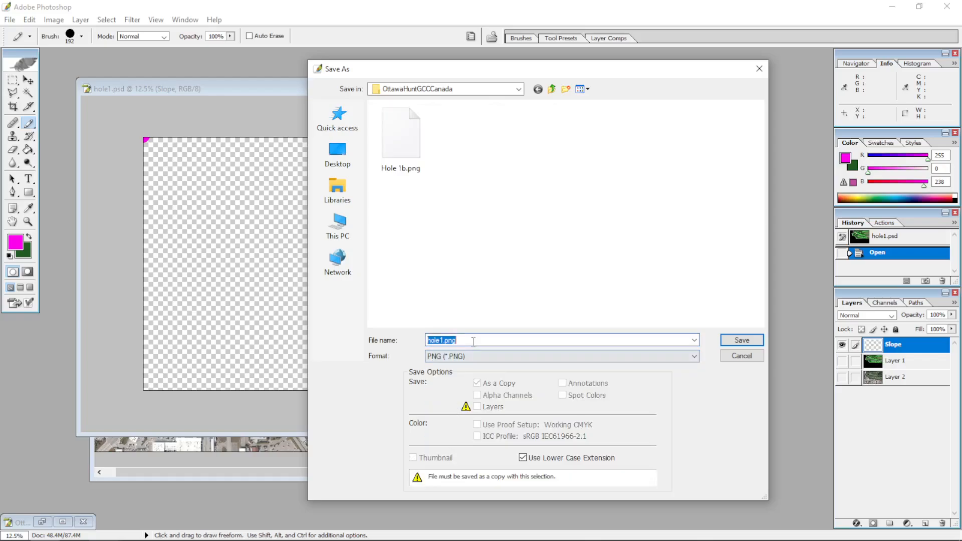
{"action": "type", "text": "Hole 1"}
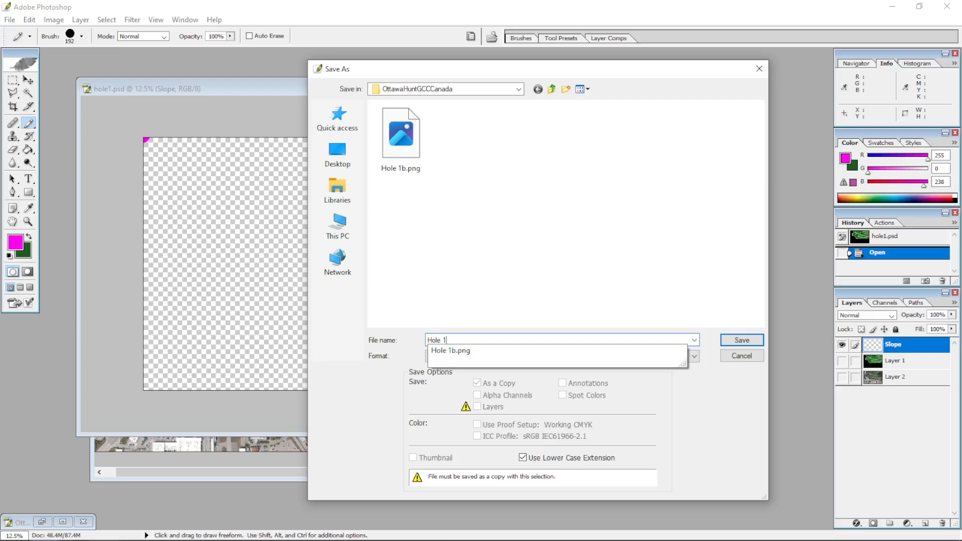
{"action": "type", "text": "c"}
{"action": "key", "text": "Return"}
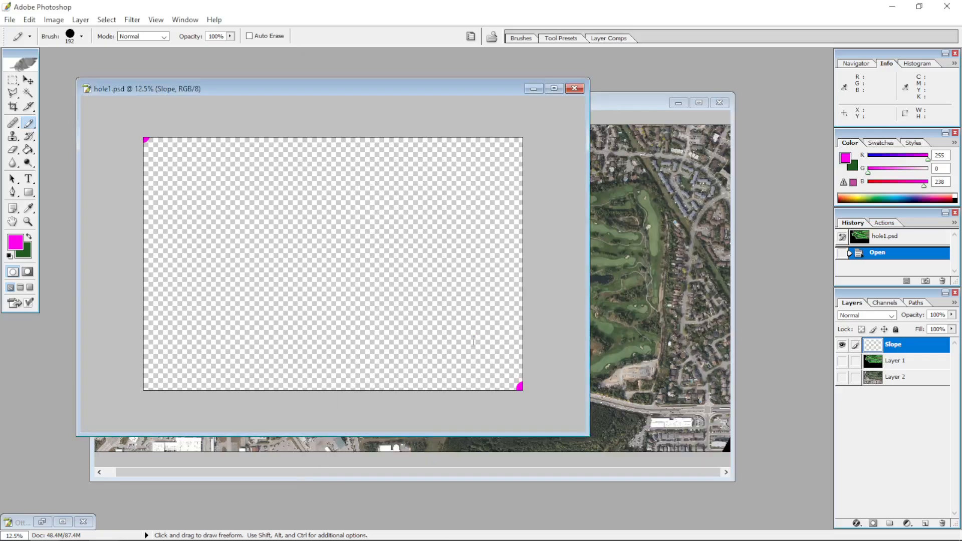
{"action": "left_click", "coordinate": [523, 270]}
- Close hole1.psd without saving the layer visibility changes
{"action": "left_click", "coordinate": [580, 88]}
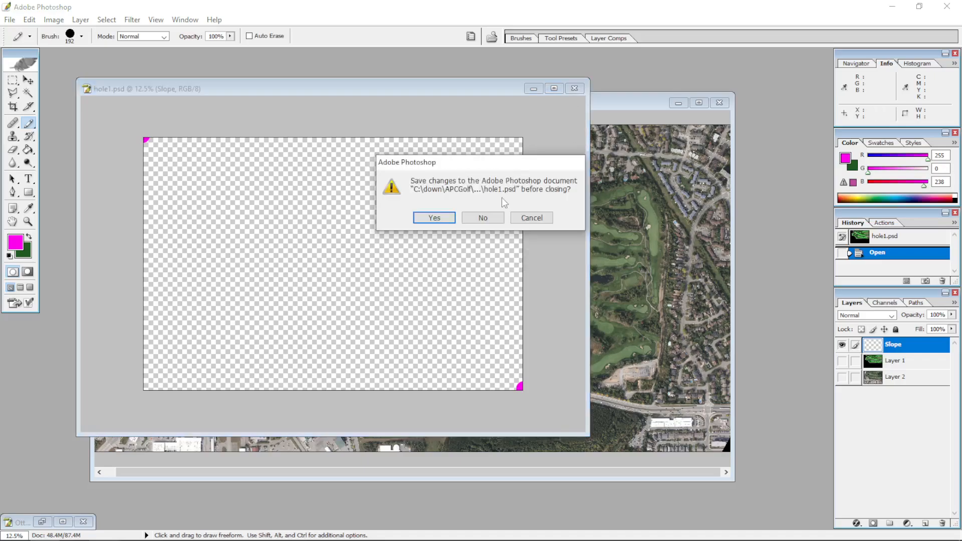
{"action": "left_click", "coordinate": [492, 221]}
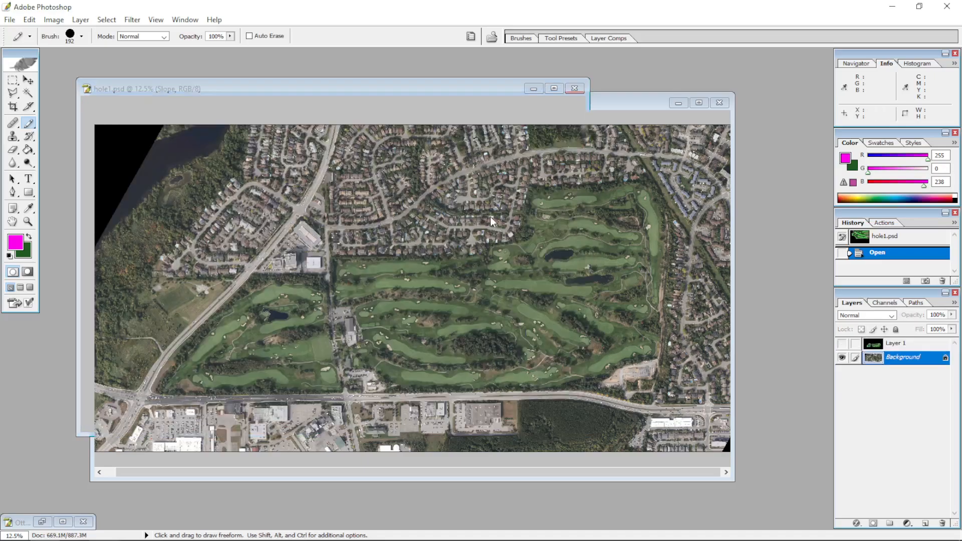
- Check the exported hole 1 JPEG and PNG files in the OttawaHuntGCCCanada folder without opening any of them
{"action": "left_click", "coordinate": [10, 19]}
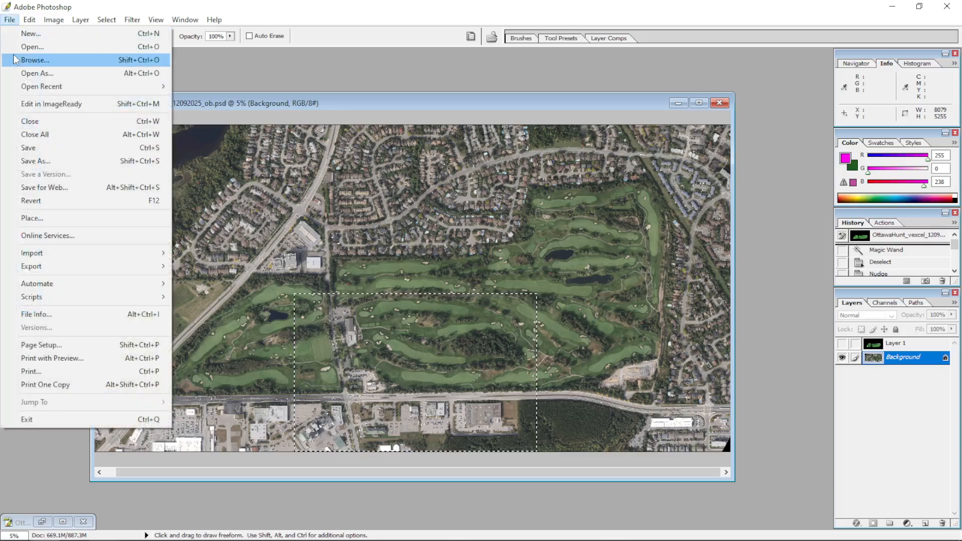
{"action": "left_click", "coordinate": [30, 47]}
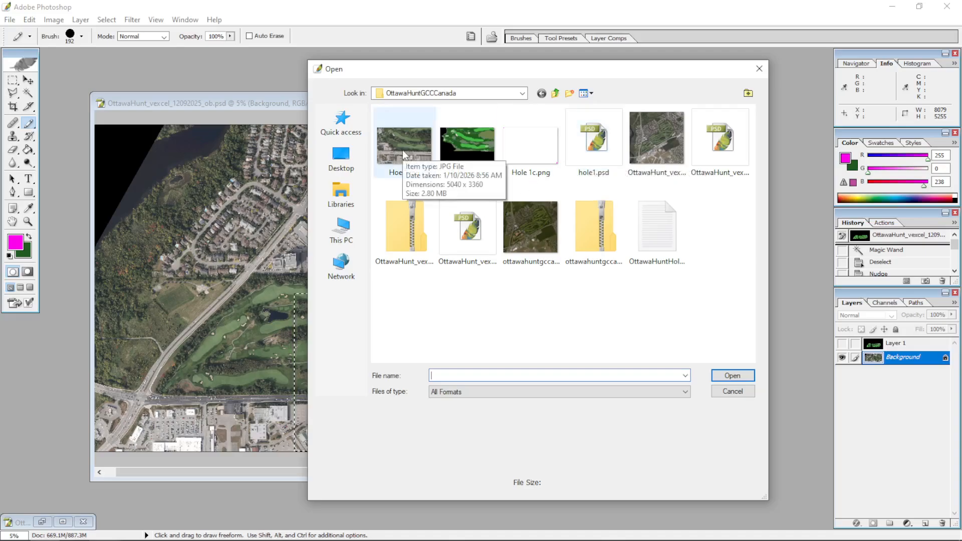
{"action": "left_click", "coordinate": [465, 137]}
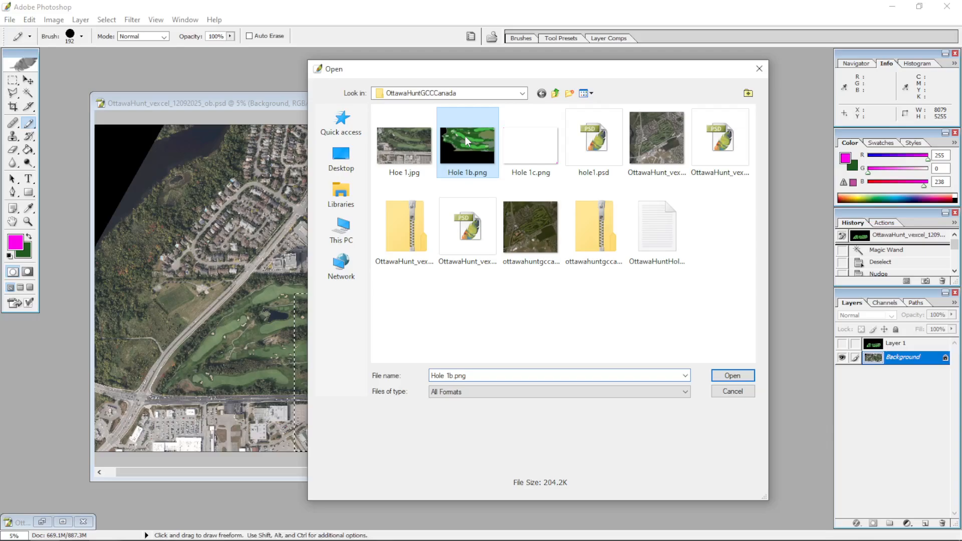
{"action": "left_click", "coordinate": [538, 144]}
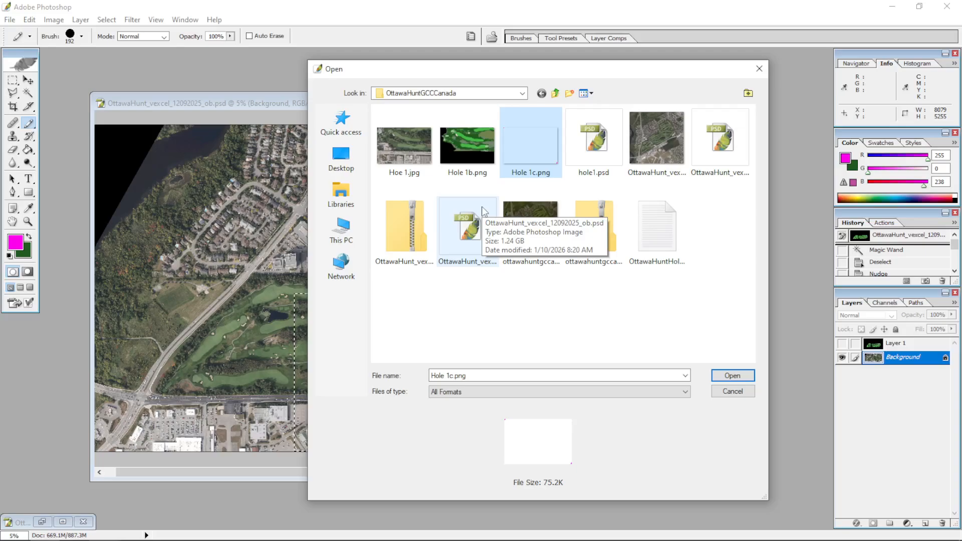
{"action": "left_click", "coordinate": [722, 392]}
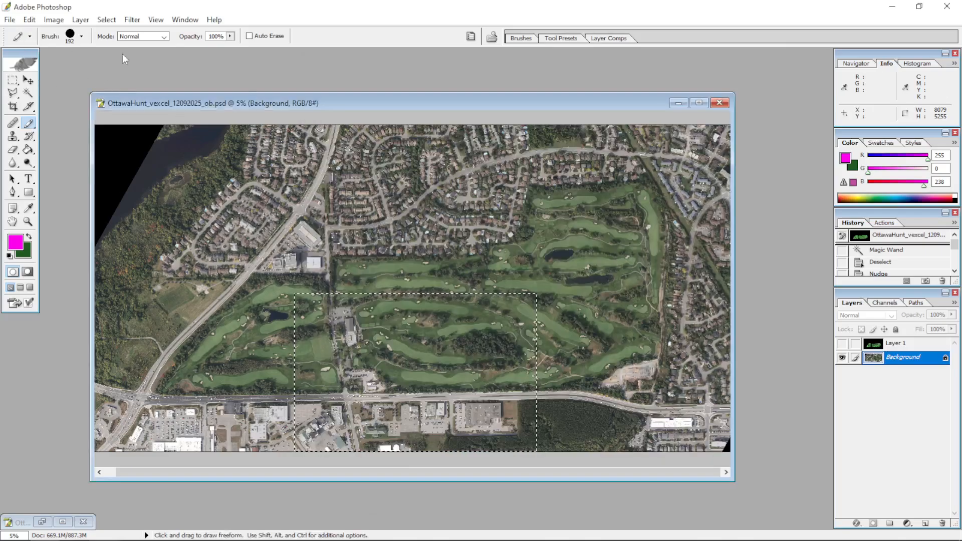
- In the full course document, hide the Background aerial photo and make Layer 1 active and visible
{"action": "left_click", "coordinate": [842, 358]}
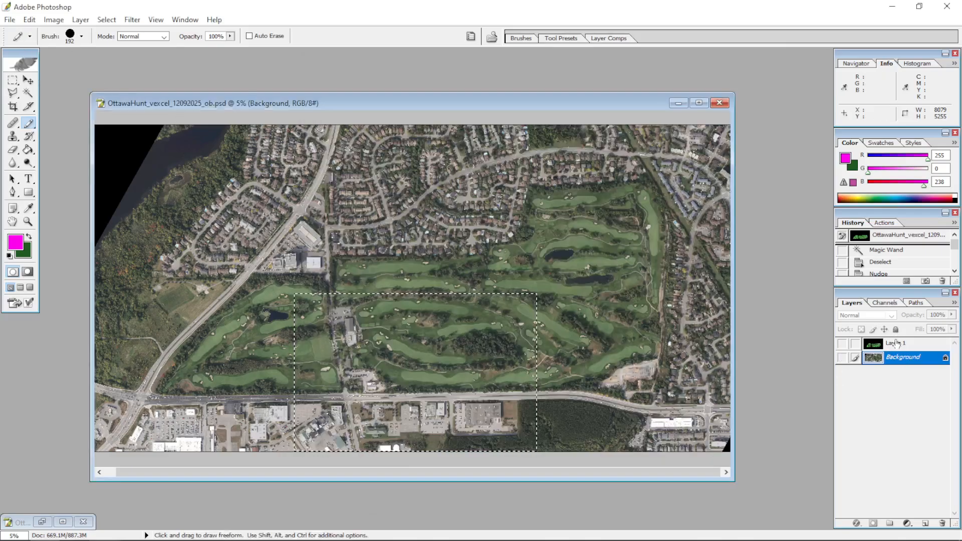
{"action": "left_click", "coordinate": [893, 344]}
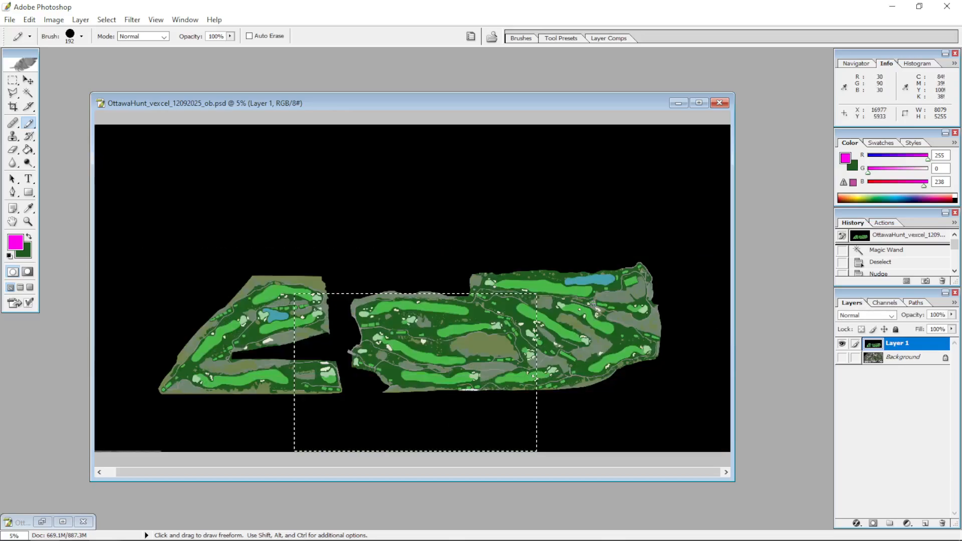
{"action": "left_click", "coordinate": [29, 20]}
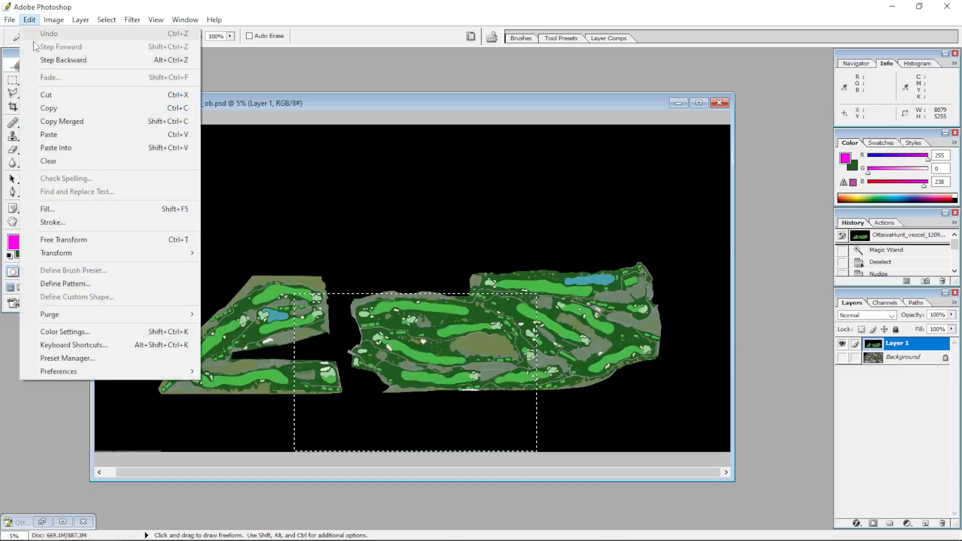
{"action": "mouse_move", "coordinate": [103, 371]}
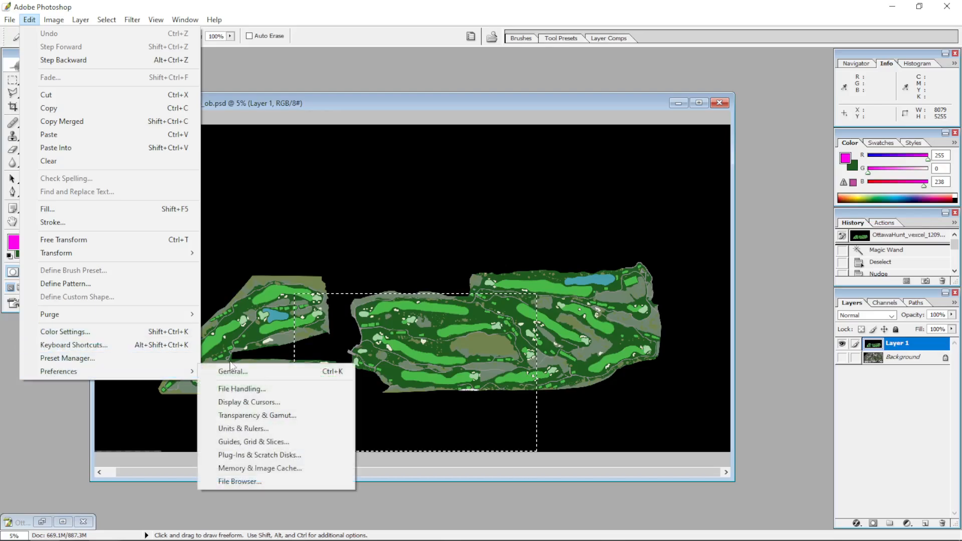
{"action": "left_click", "coordinate": [235, 371]}
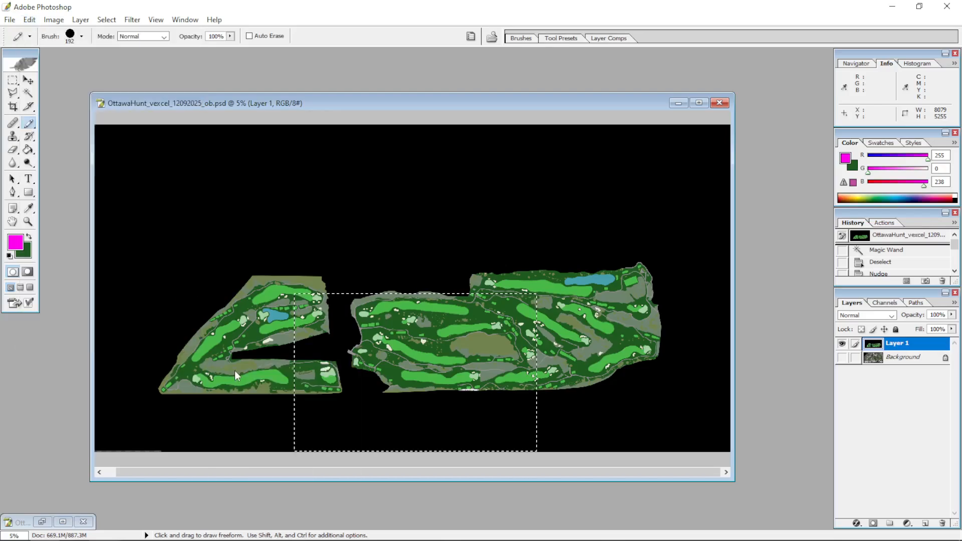
{"action": "left_click", "coordinate": [28, 23]}
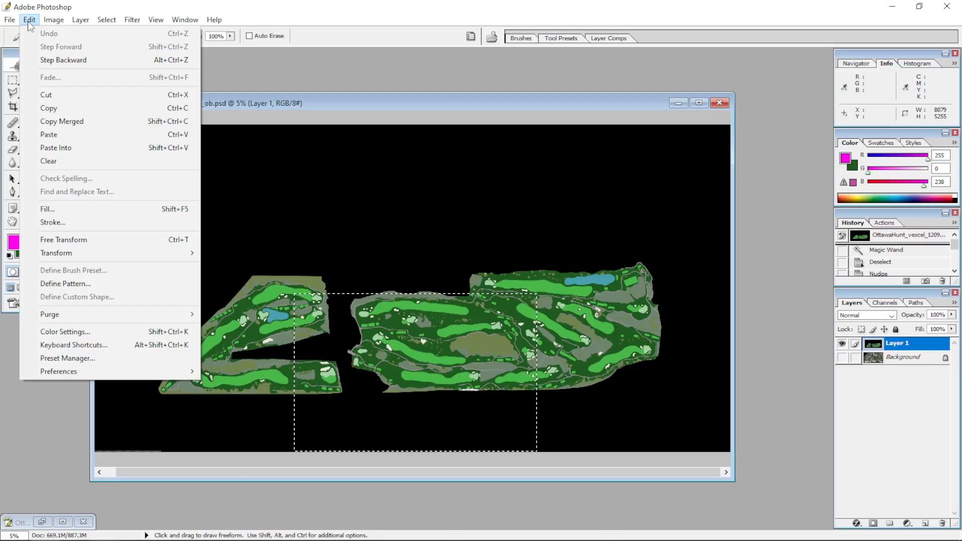
{"action": "left_click", "coordinate": [331, 97]}
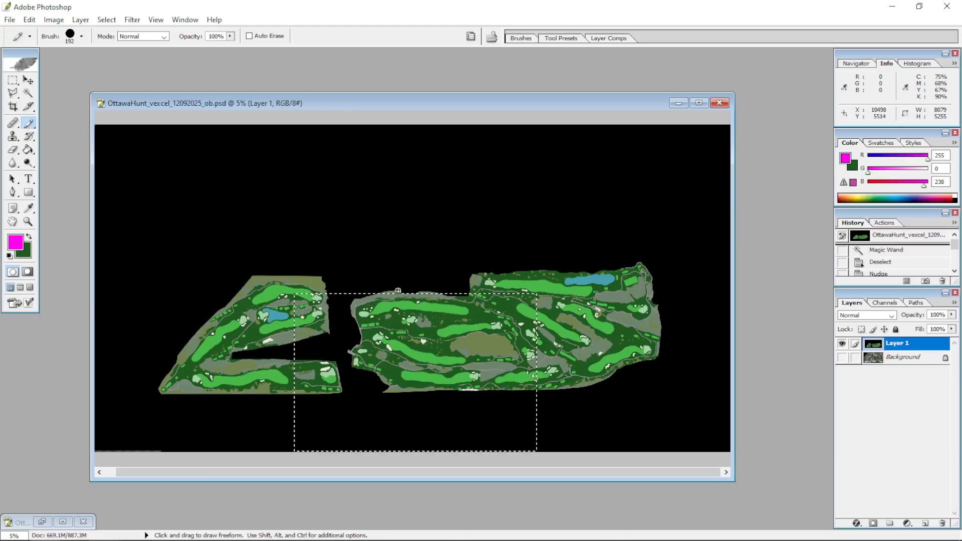